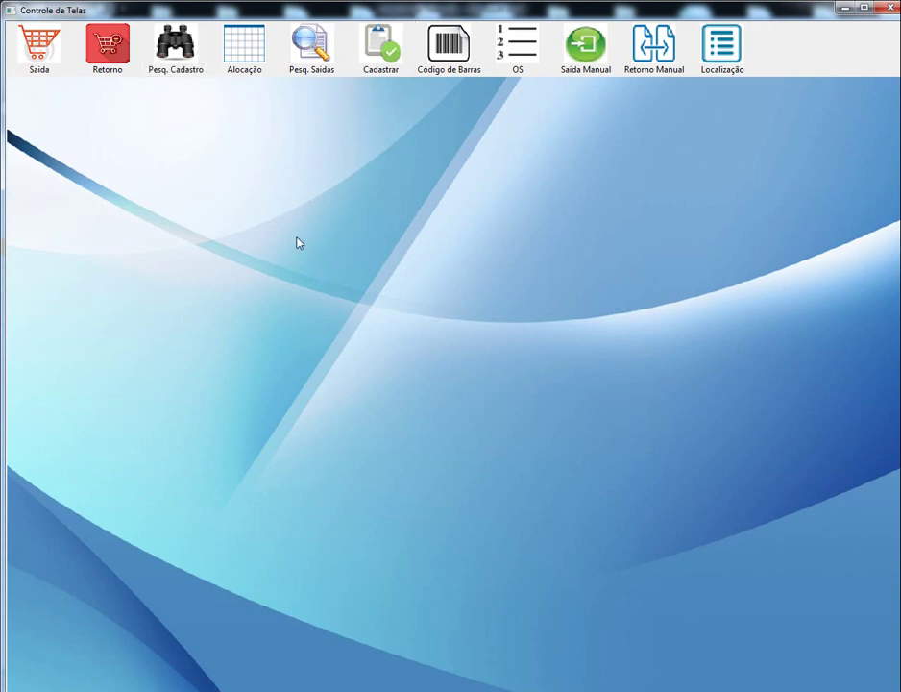
# Open the Cadastrar form and enter code 12345, model TESTE DO TESTE, location 1A1.
pyautogui.click(371, 54)
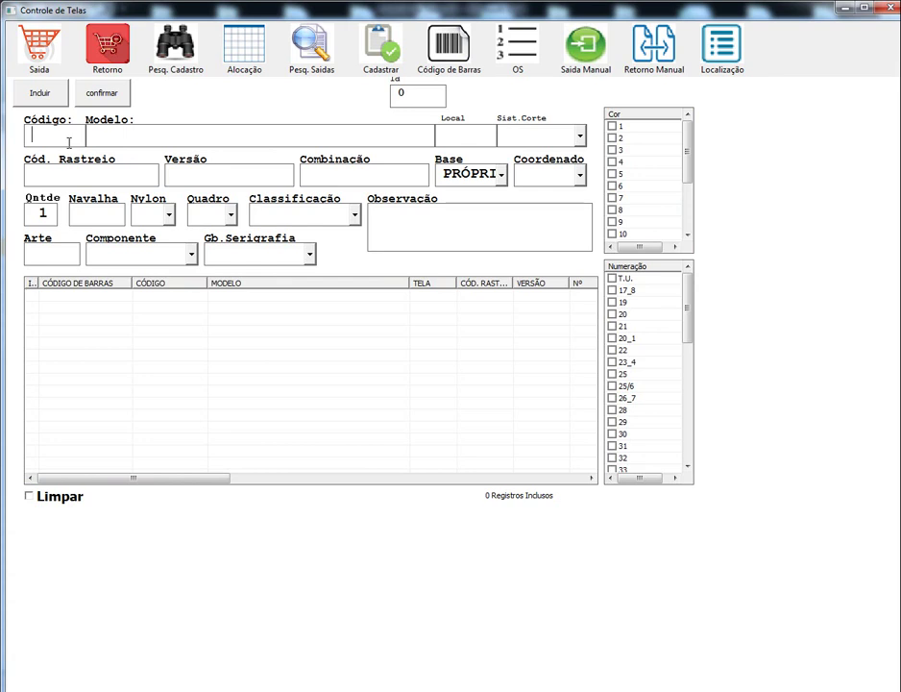
pyautogui.write('12')
pyautogui.write('345')
pyautogui.click(205, 132)
pyautogui.write('TEST')
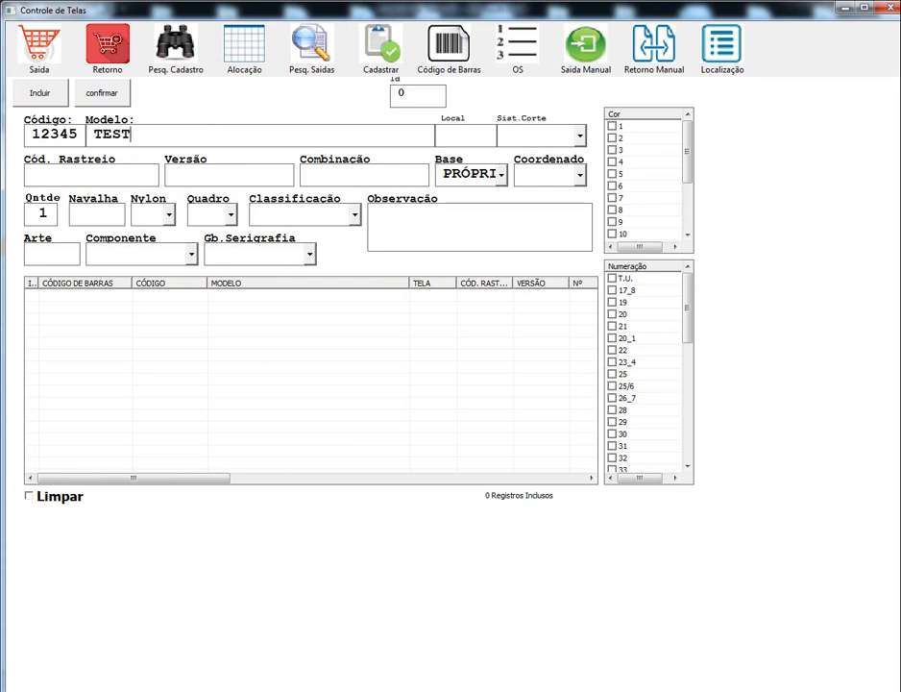
pyautogui.write('E DO')
pyautogui.write(' TESTE')
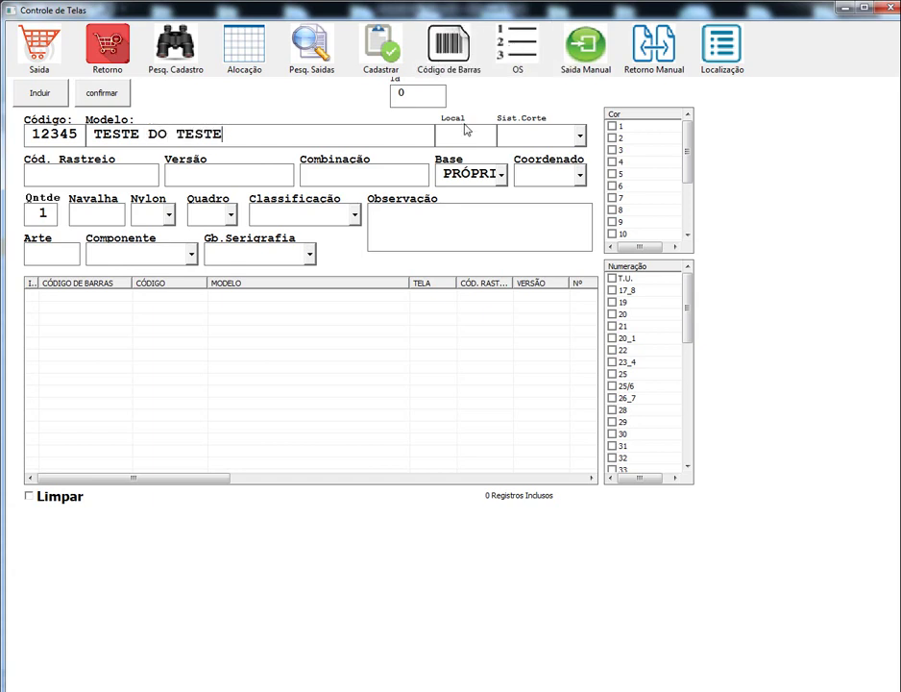
pyautogui.click(462, 134)
pyautogui.write('12')
pyautogui.press('BackSpace')
pyautogui.write('A')
pyautogui.write('1')
# Choose PALMILHA as the component.
pyautogui.click(193, 256)
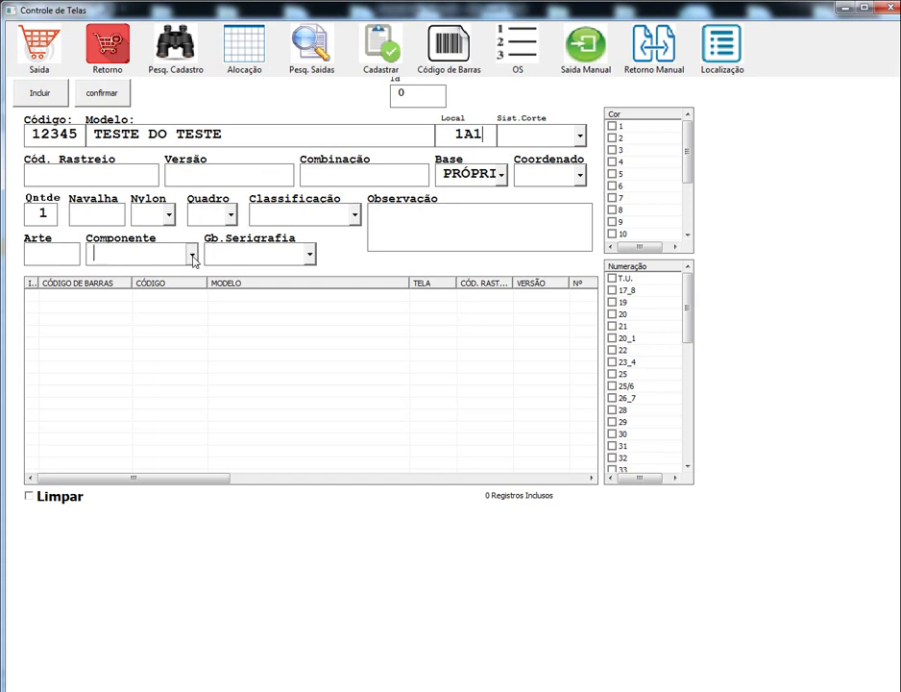
pyautogui.click(192, 255)
pyautogui.click(181, 291)
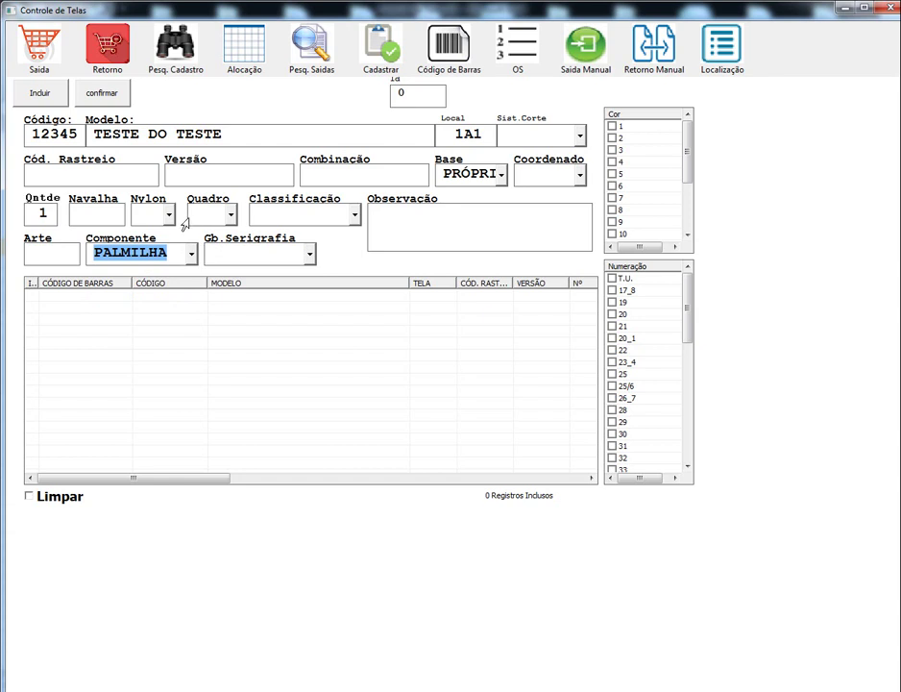
# Enter 01235 as the combination.
pyautogui.click(348, 183)
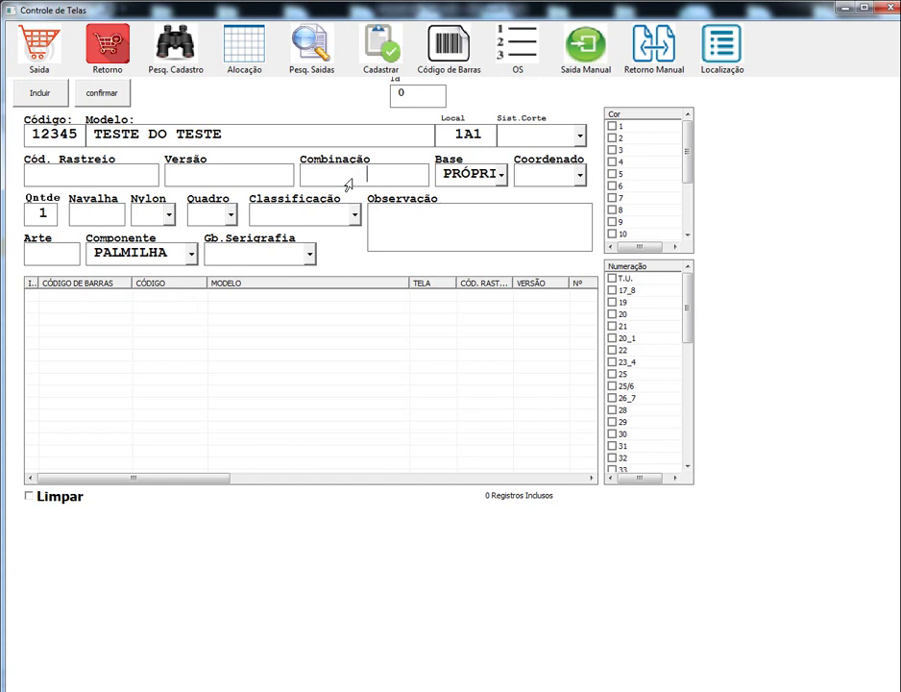
pyautogui.write('COMB ')
pyautogui.write('123')
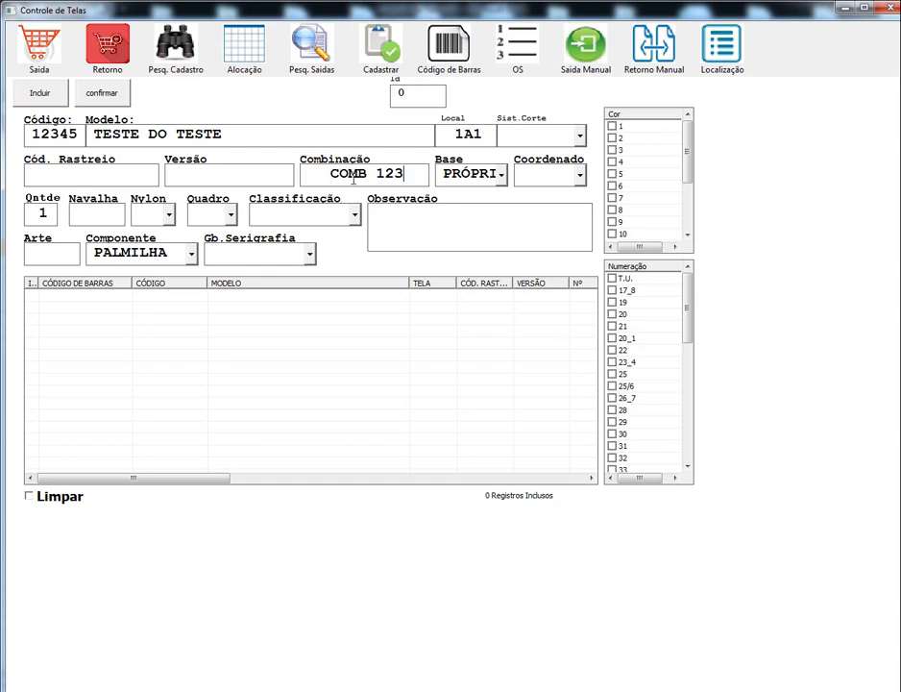
pyautogui.doubleClick(373, 176)
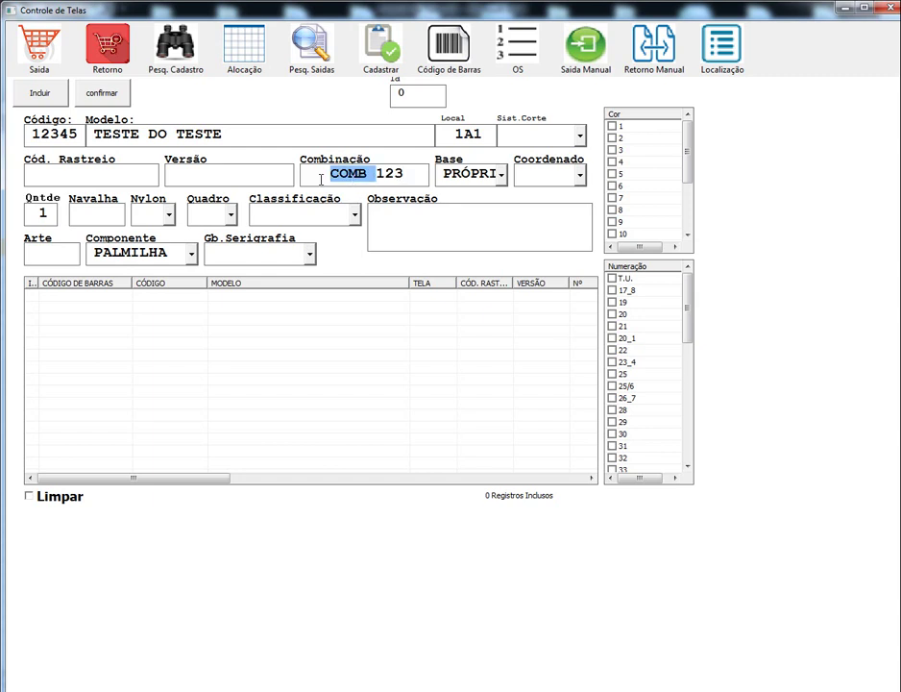
pyautogui.press('BackSpace')
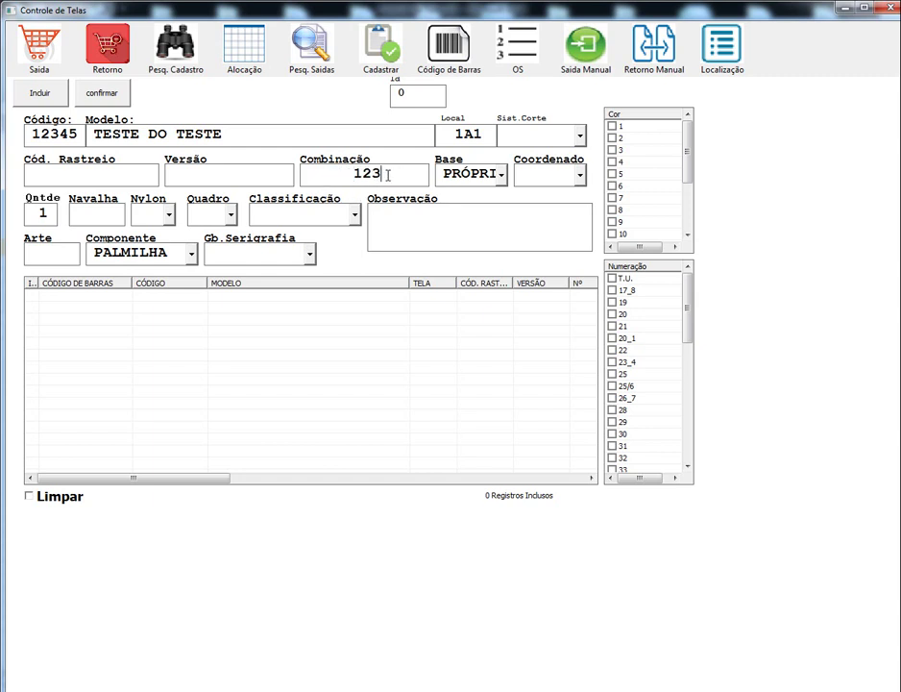
pyautogui.doubleClick(355, 177)
pyautogui.click(354, 176)
pyautogui.write('0')
pyautogui.press('End')
pyautogui.write('5')
# Check colours 1, 2 and 3 and sizes 17_8 through 25.
pyautogui.click(612, 125)
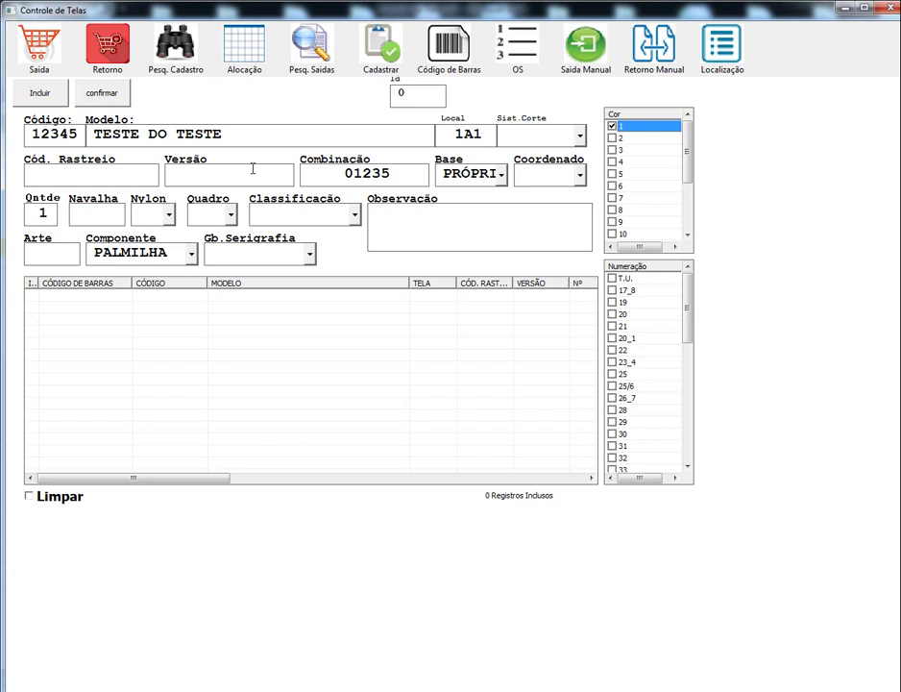
pyautogui.click(612, 139)
pyautogui.click(613, 150)
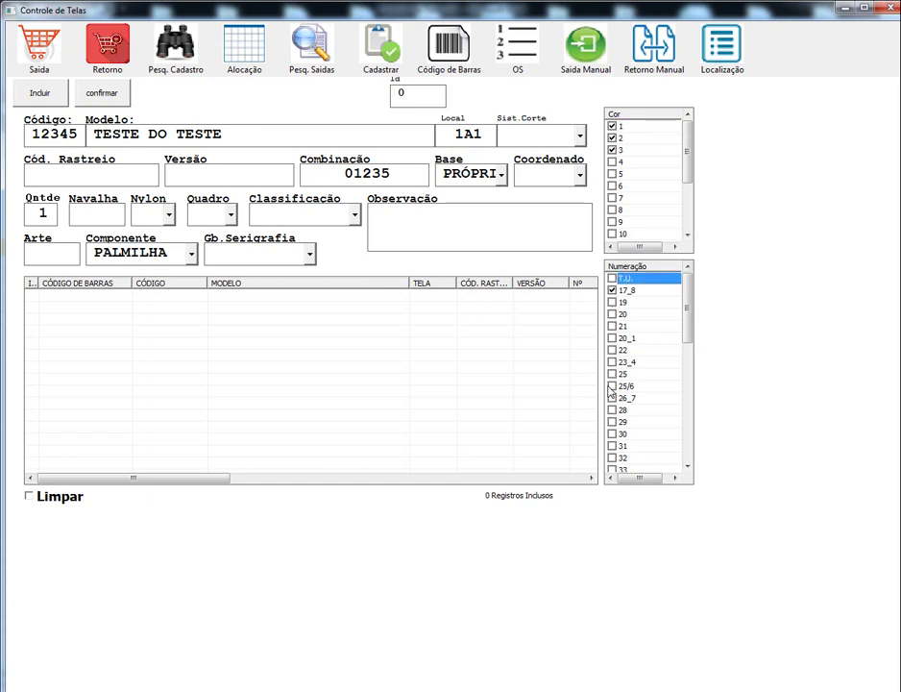
pyautogui.click(612, 314)
pyautogui.click(612, 301)
pyautogui.click(612, 326)
pyautogui.click(612, 337)
pyautogui.click(612, 350)
pyautogui.click(612, 361)
pyautogui.click(612, 374)
# Include the 24 items in the list, then check colours 4 and 5.
pyautogui.click(35, 93)
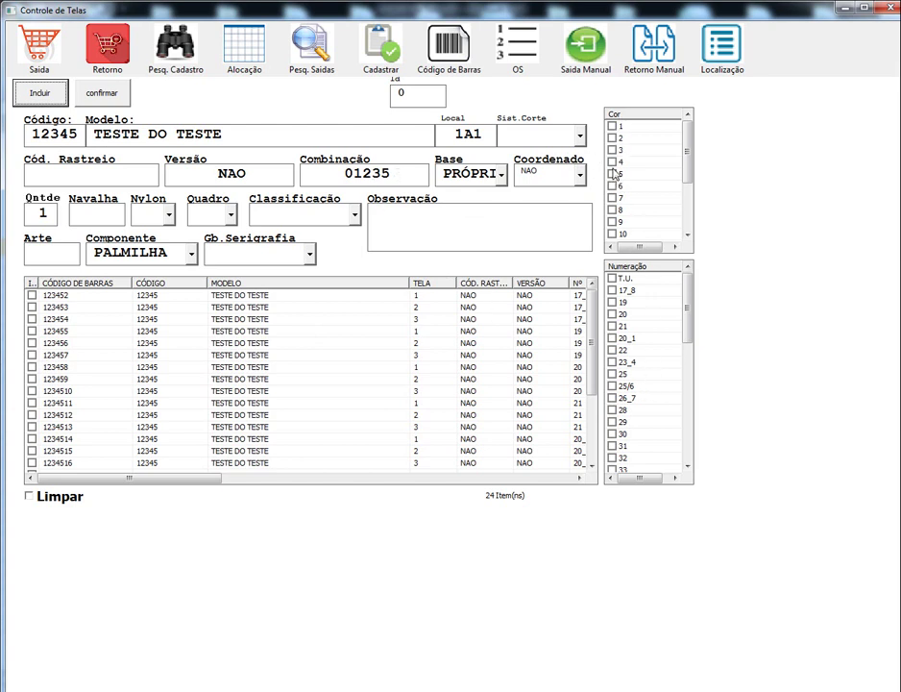
pyautogui.click(612, 173)
pyautogui.click(612, 161)
# Change the combination to 07712, tick the sizes, and include 16 colour 4–5 items.
pyautogui.click(355, 173)
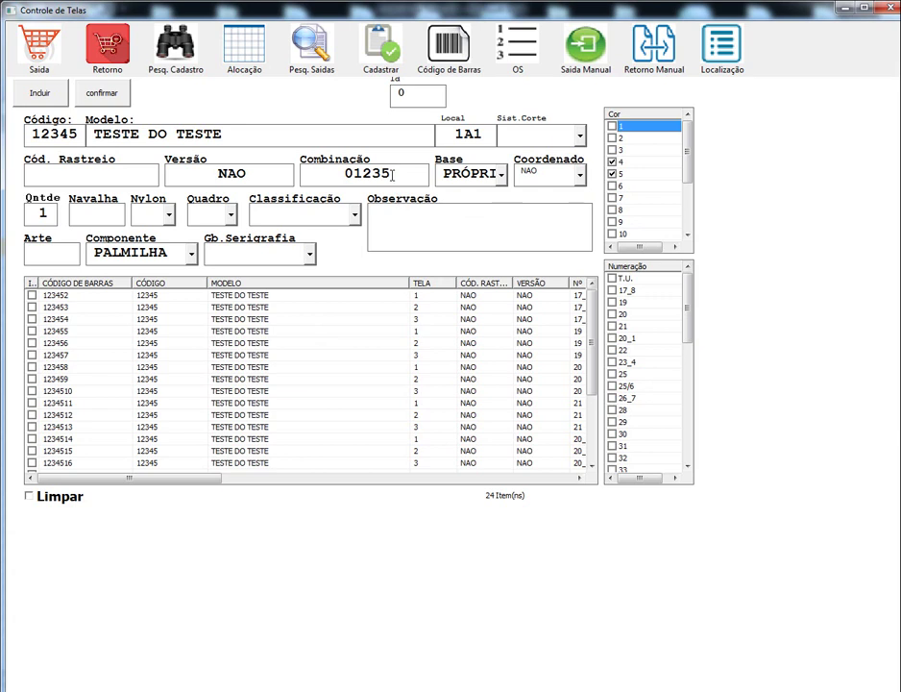
pyautogui.moveTo(356, 173); pyautogui.dragTo(405, 173)
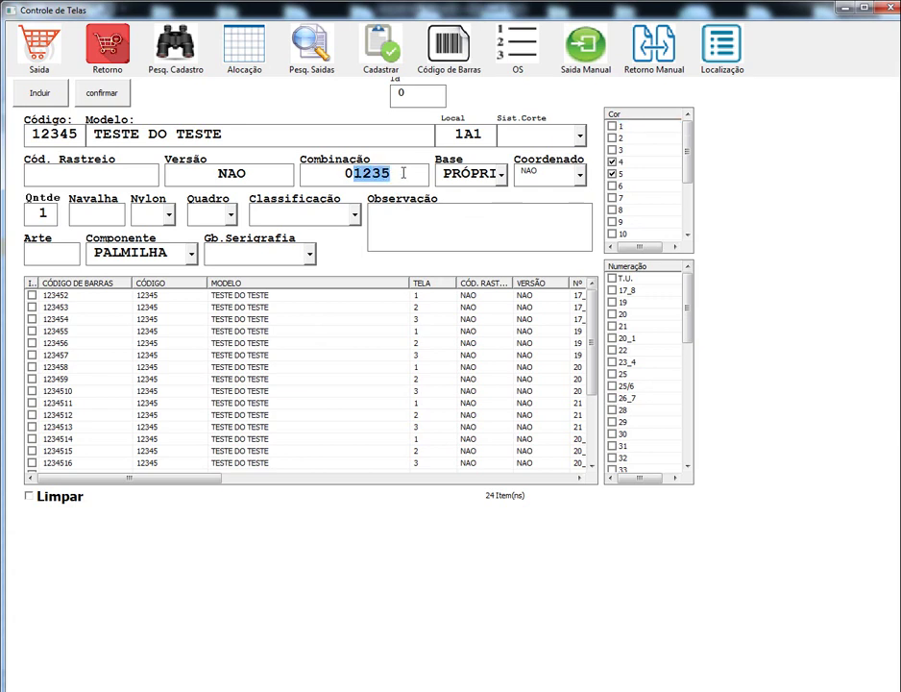
pyautogui.write('771')
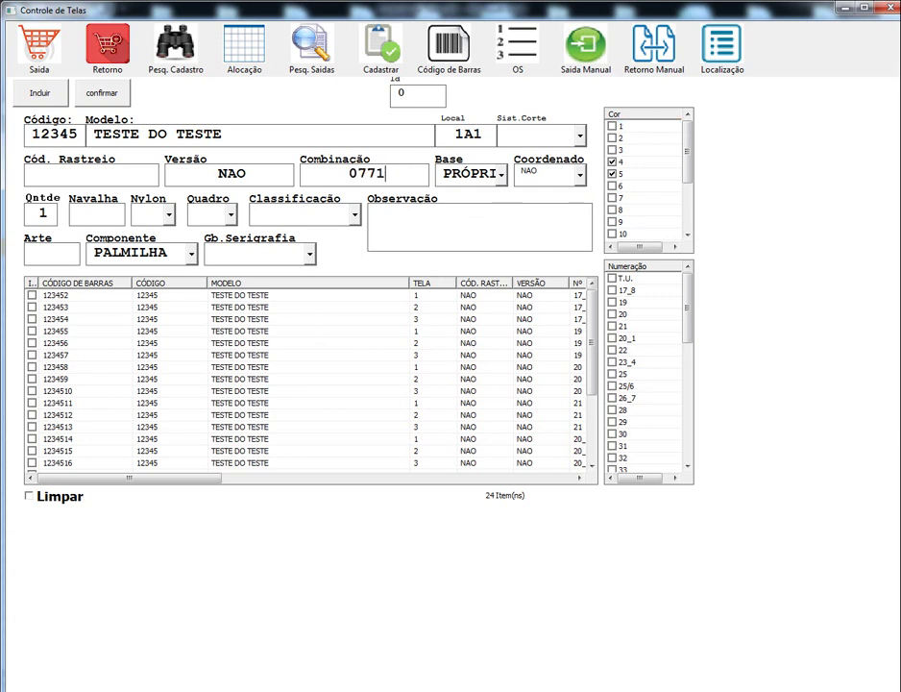
pyautogui.write('2')
pyautogui.click(612, 291)
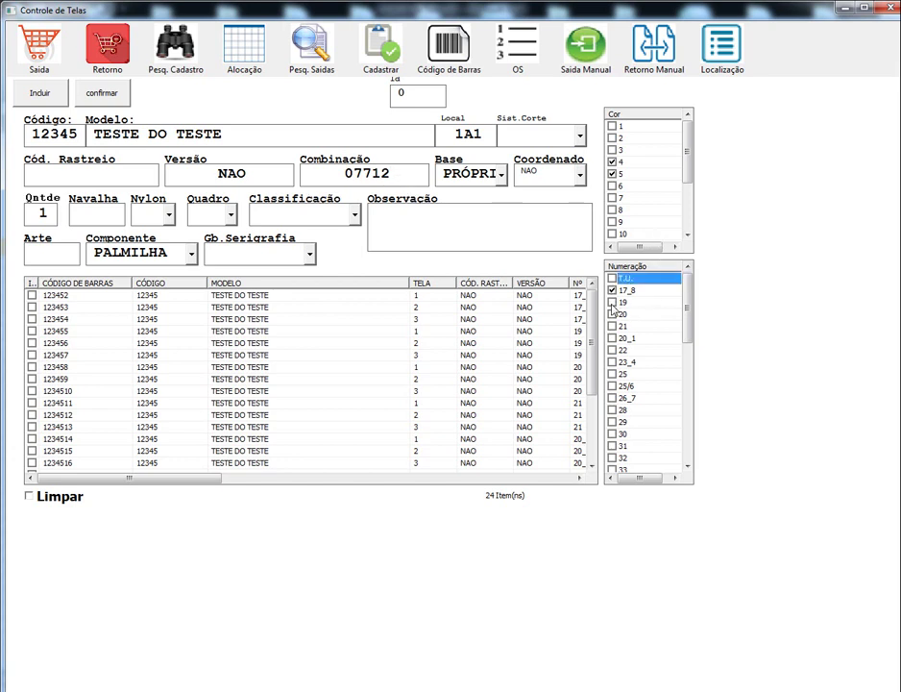
pyautogui.click(612, 314)
pyautogui.click(612, 326)
pyautogui.click(611, 338)
pyautogui.click(612, 350)
pyautogui.scroll(-3, 579, 425)
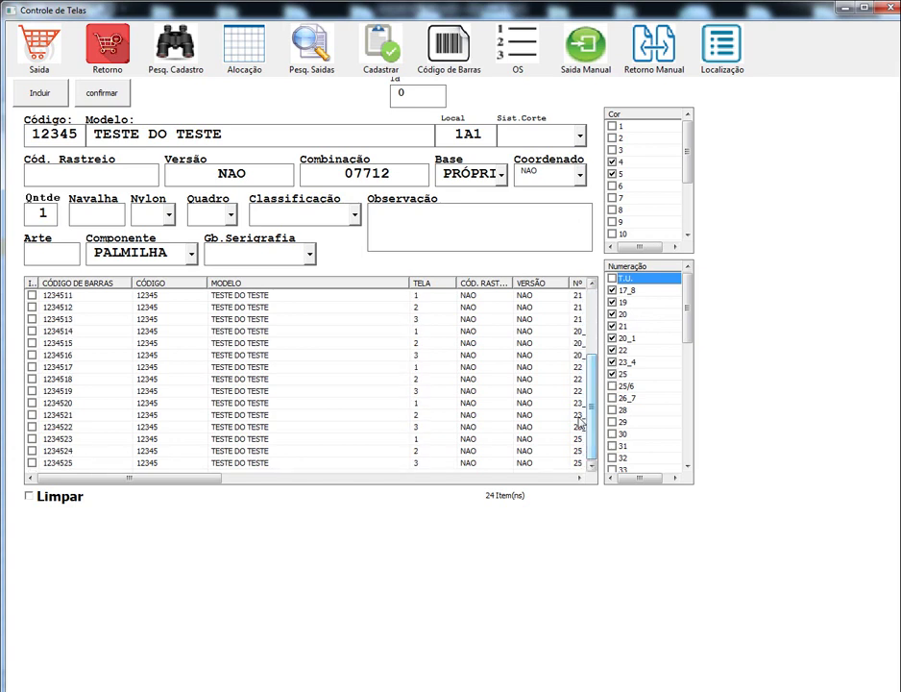
pyautogui.scroll(3, 427, 336)
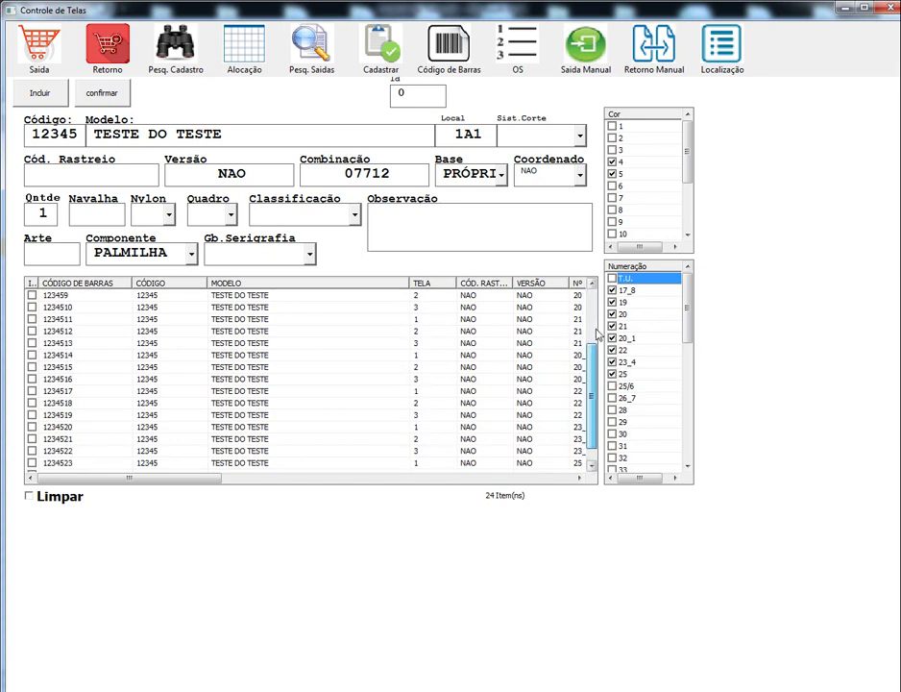
pyautogui.click(40, 96)
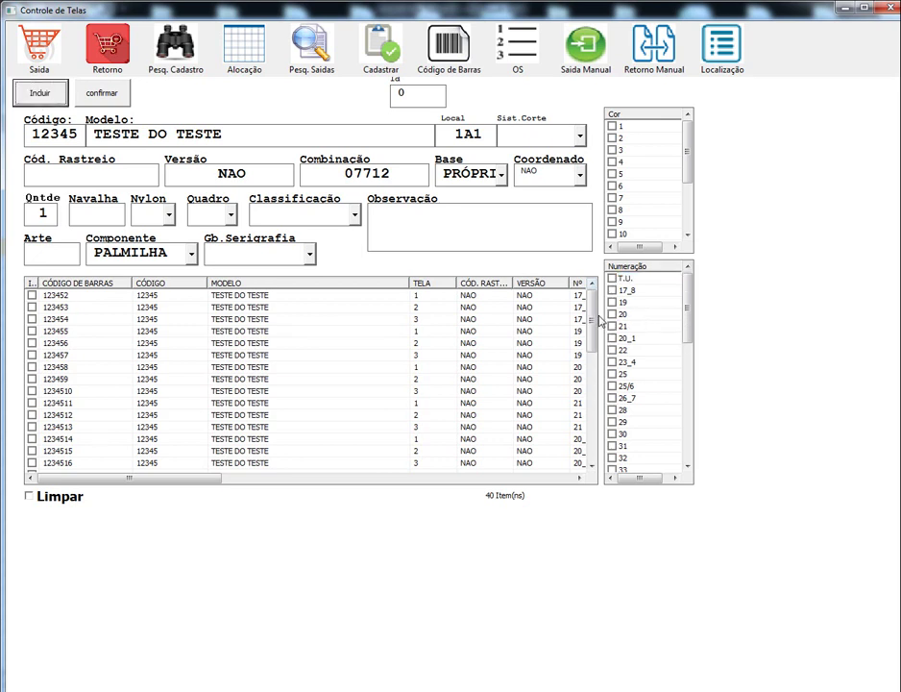
# Save all 40 registrations and dismiss the success message.
pyautogui.moveTo(591, 312); pyautogui.dragTo(603, 431)
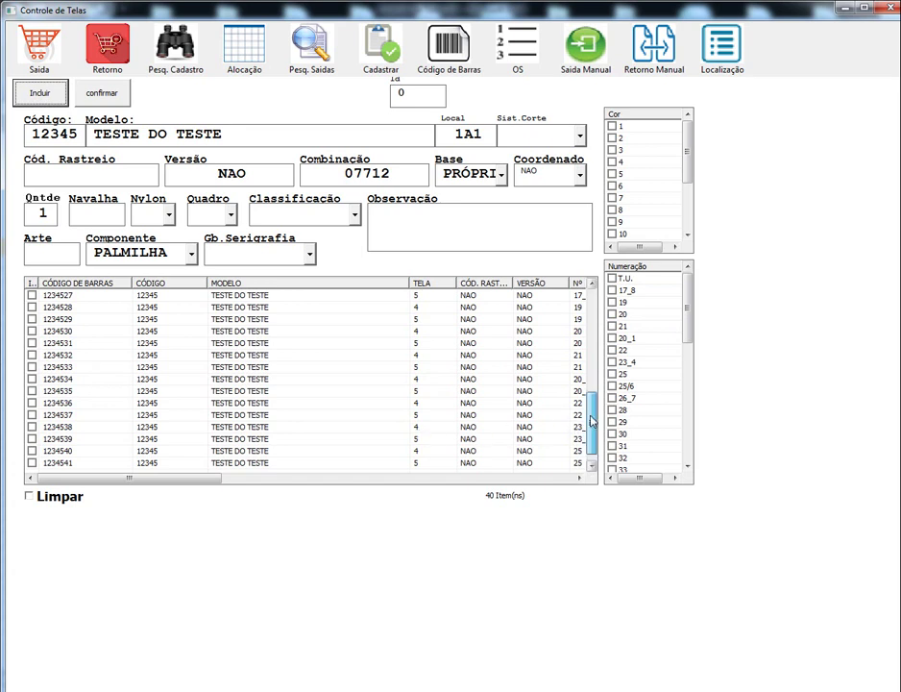
pyautogui.moveTo(595, 452); pyautogui.dragTo(593, 302)
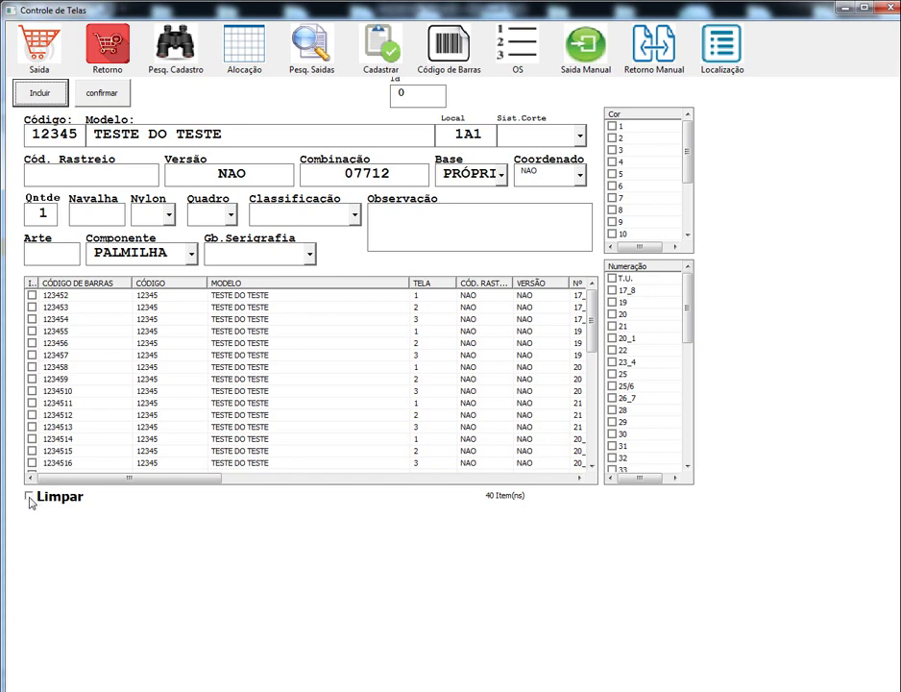
pyautogui.click(112, 96)
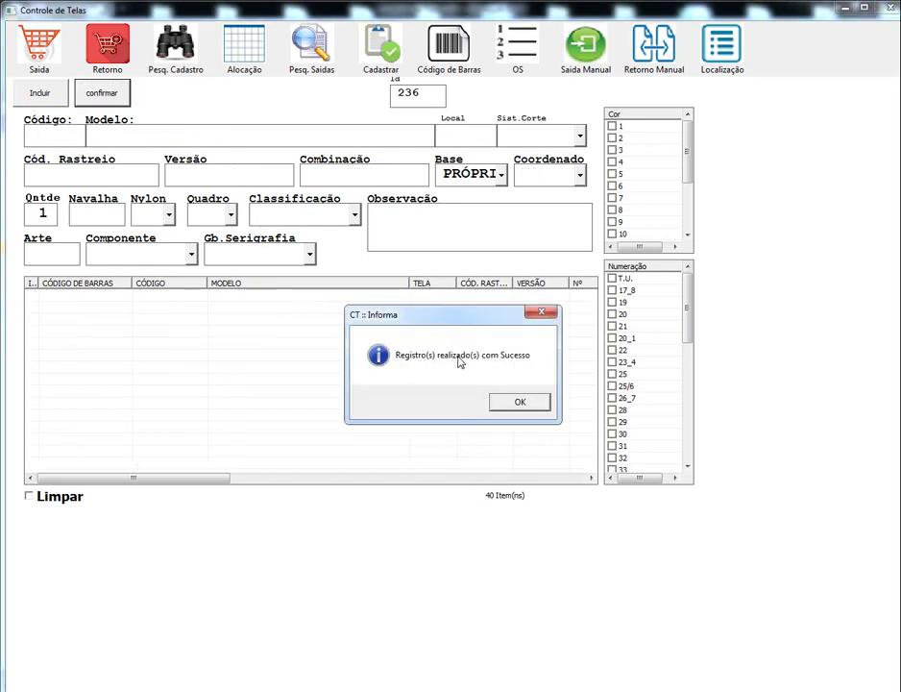
pyautogui.click(520, 402)
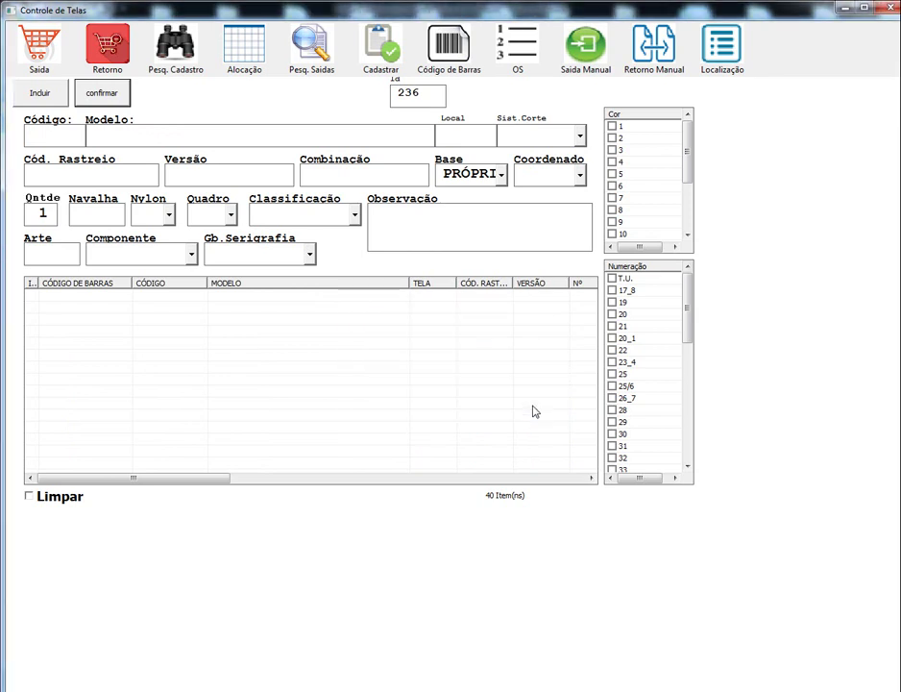
# Search Pesq. Cadastro for code 12345, listing 40 records at 1A1, then open Código de Barras.
pyautogui.click(324, 69)
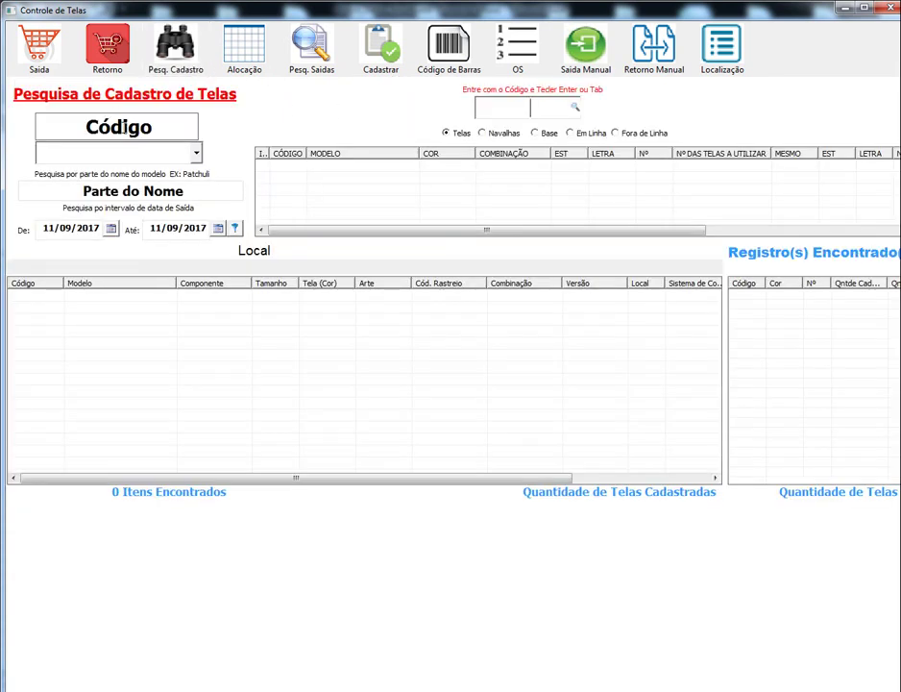
pyautogui.click(126, 128)
pyautogui.write('1')
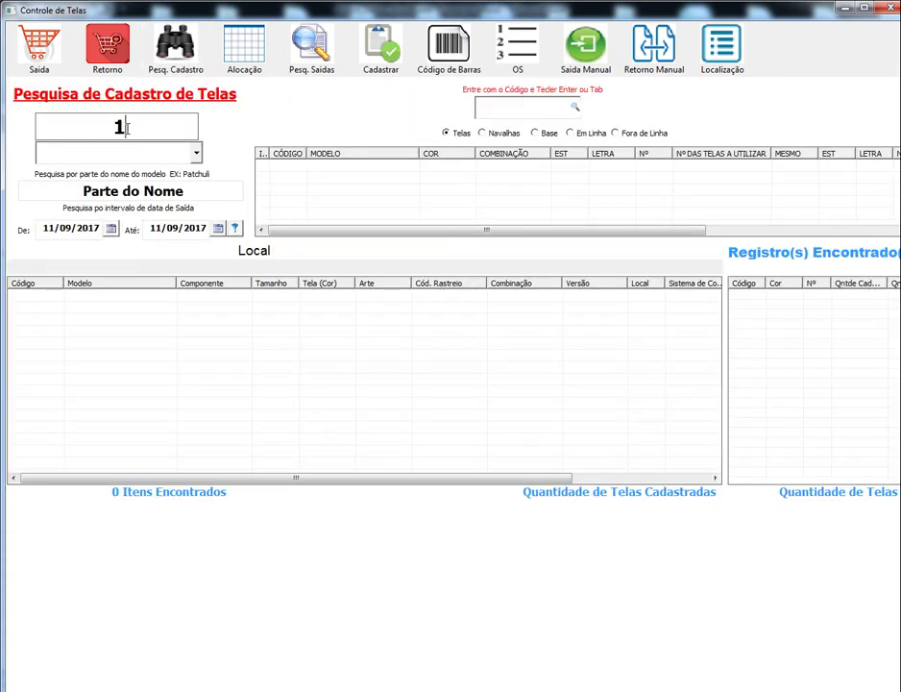
pyautogui.write('2345')
pyautogui.press('Return')
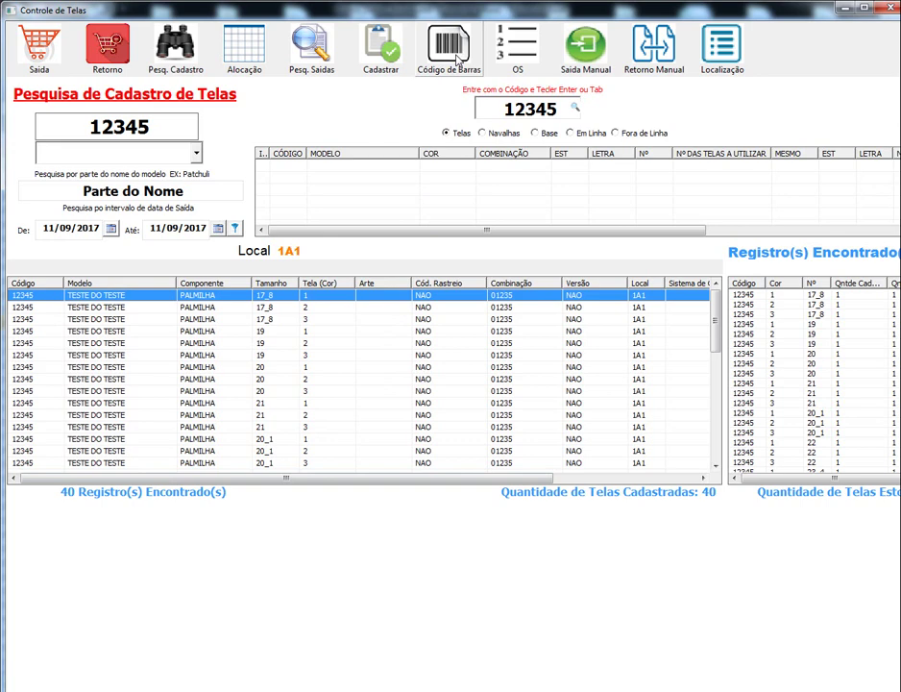
pyautogui.click(457, 59)
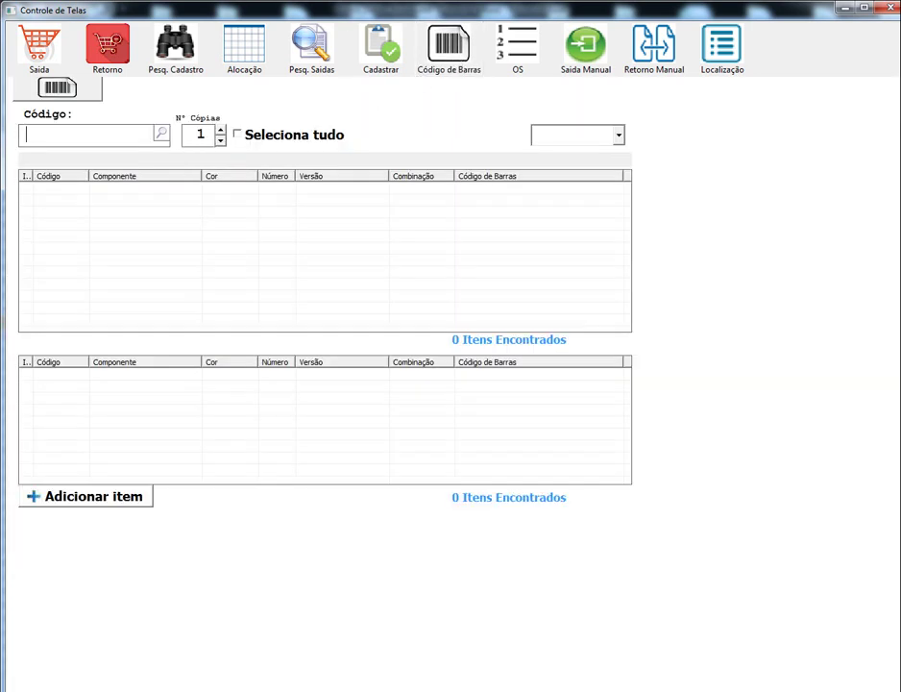
# Load code 12345's records on the barcode screen and raise copies to 3.
pyautogui.write('12345')
pyautogui.press('Return')
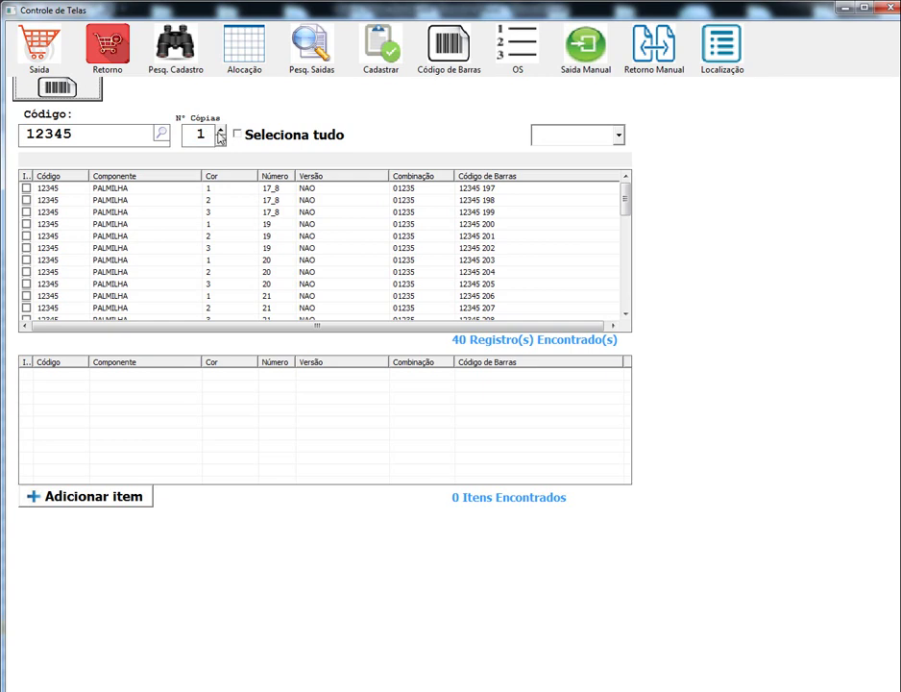
pyautogui.click(220, 131)
pyautogui.click(220, 131)
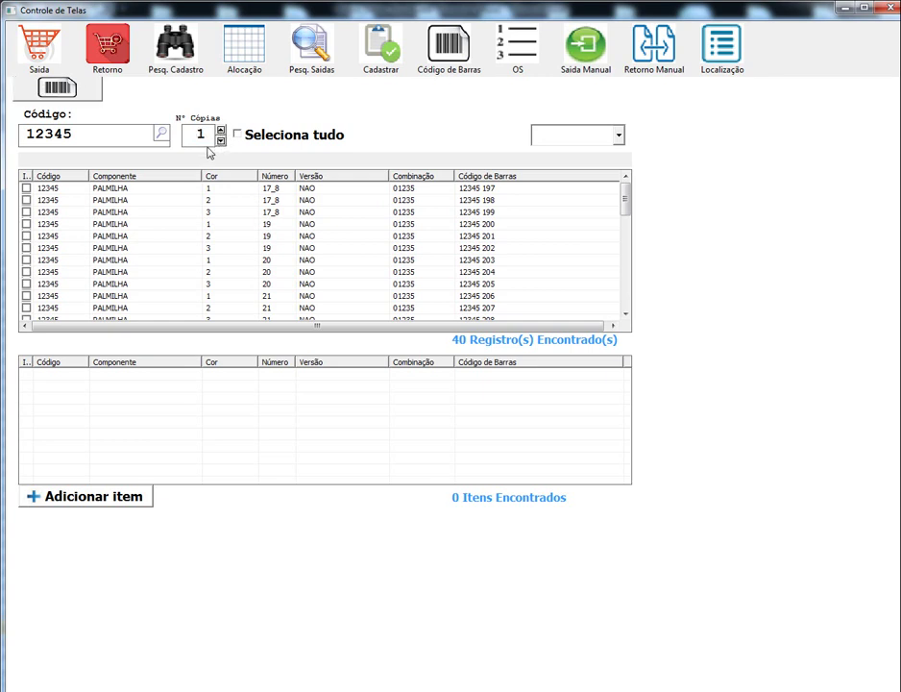
# Try filtering the records by colours 2, 4 and then 3.
pyautogui.click(619, 136)
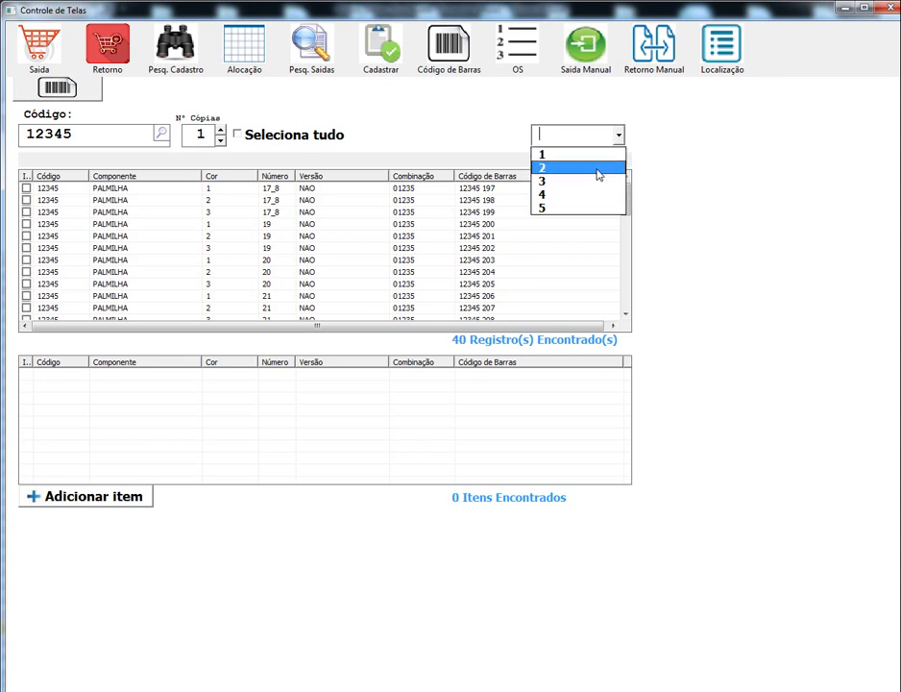
pyautogui.click(597, 170)
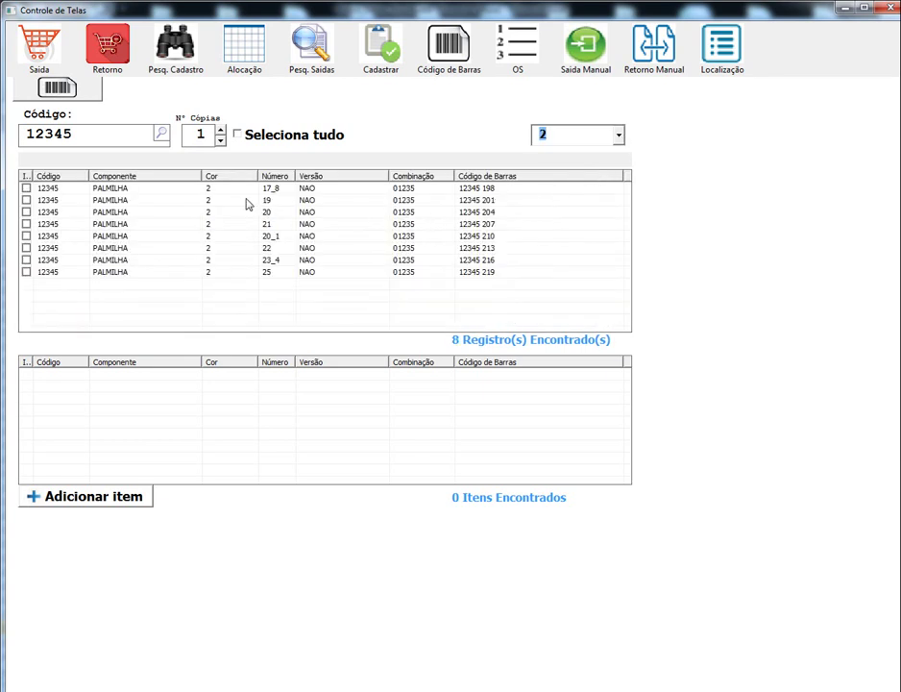
pyautogui.click(620, 136)
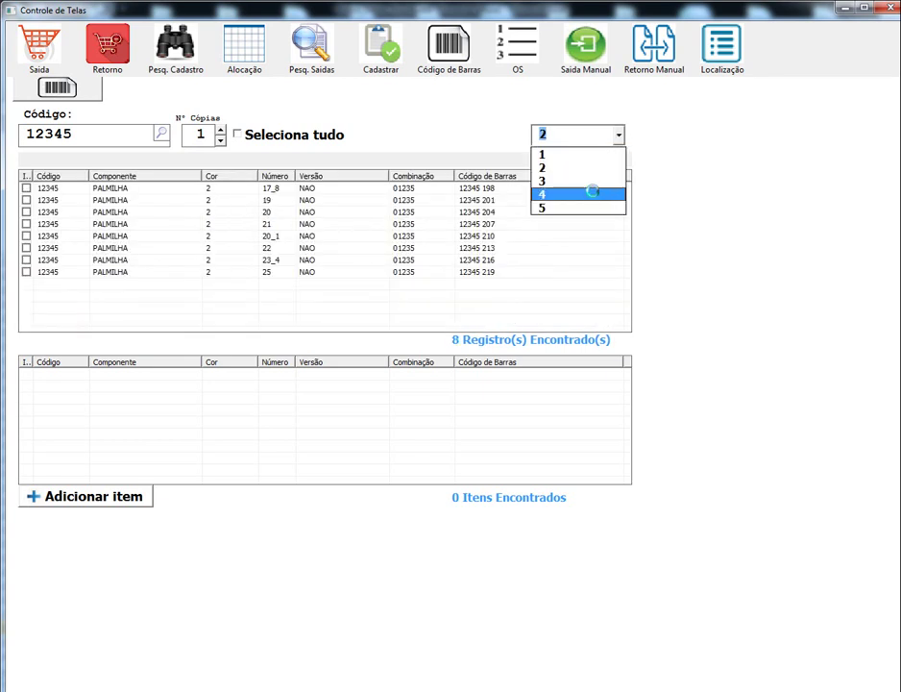
pyautogui.click(589, 194)
pyautogui.click(619, 136)
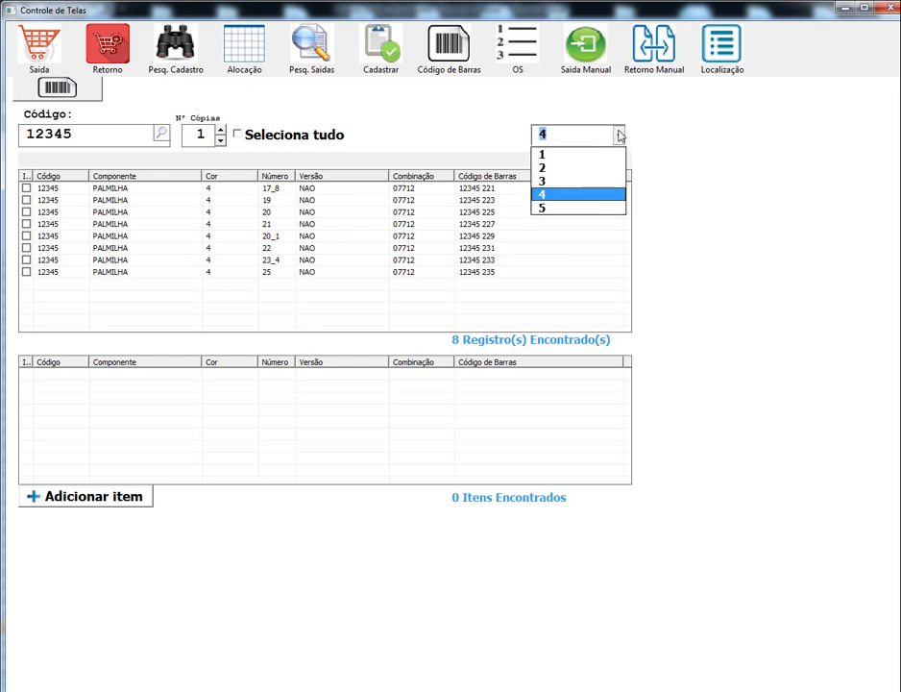
pyautogui.click(586, 187)
pyautogui.click(604, 142)
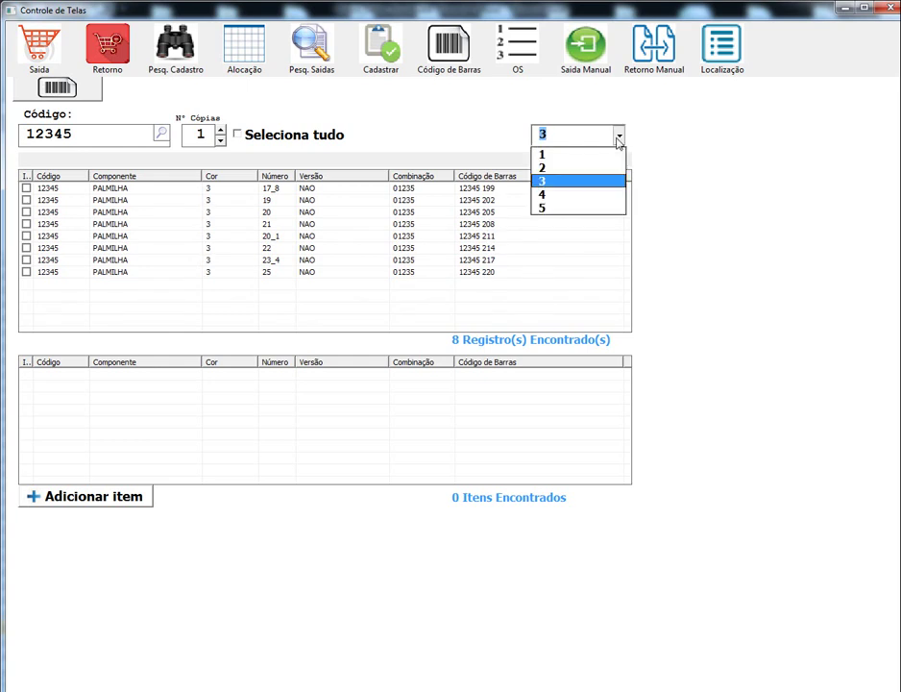
pyautogui.click(591, 139)
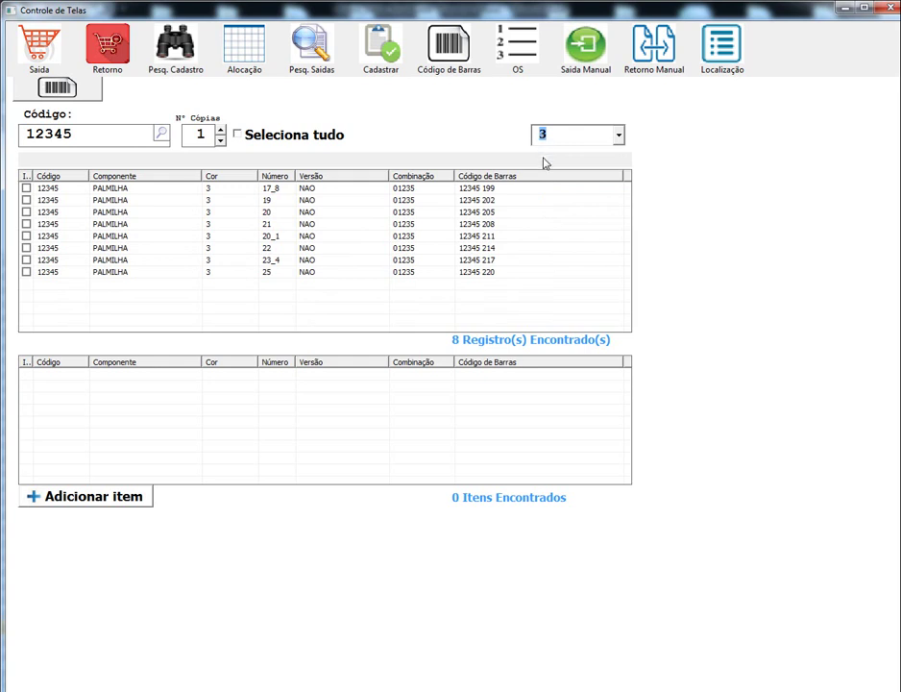
# Clear the colour filter and move all 40 records into the print list.
pyautogui.press('BackSpace')
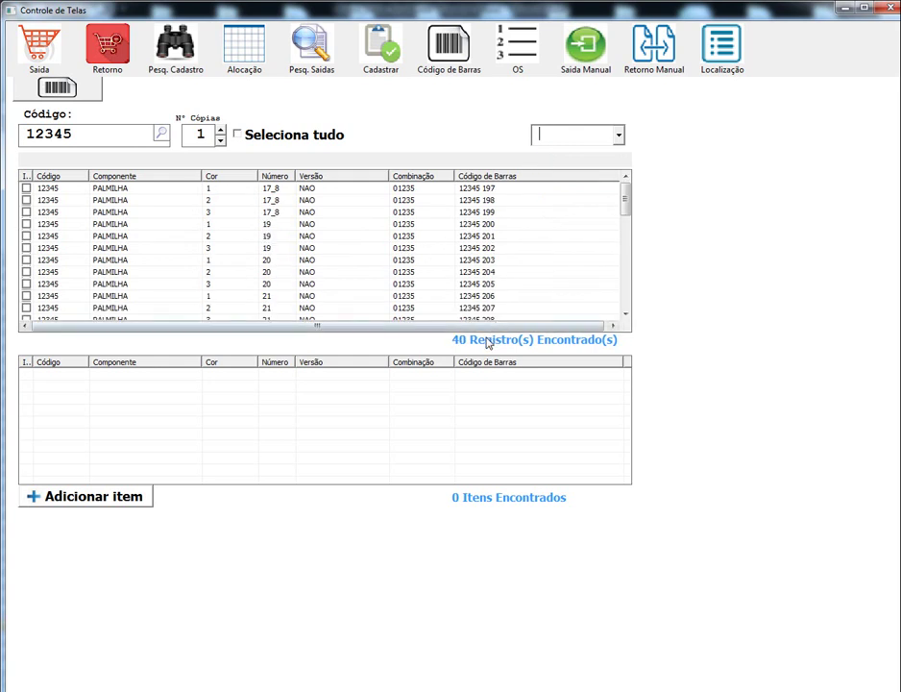
pyautogui.click(264, 136)
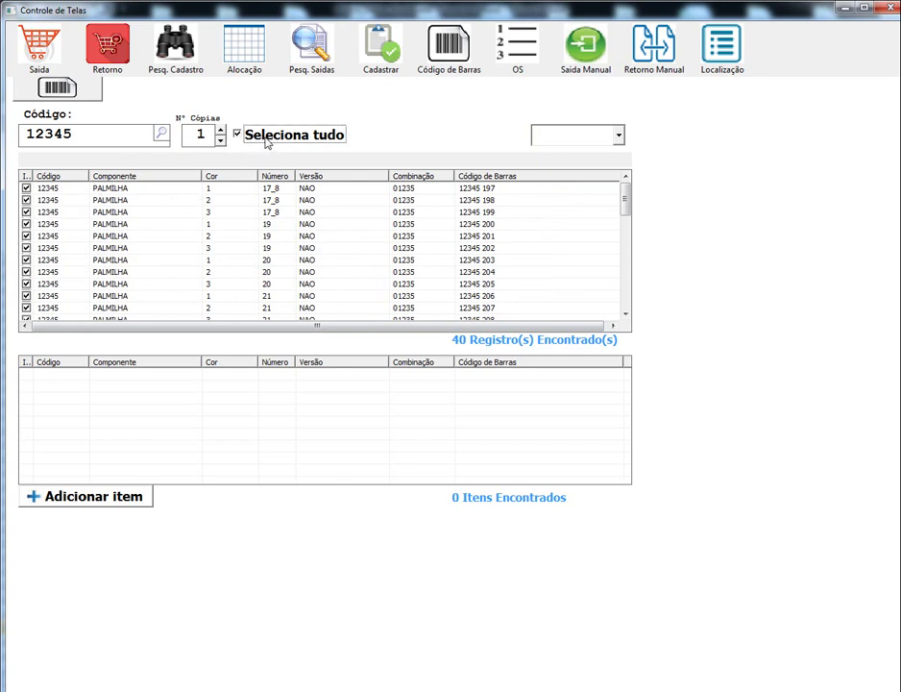
pyautogui.click(125, 500)
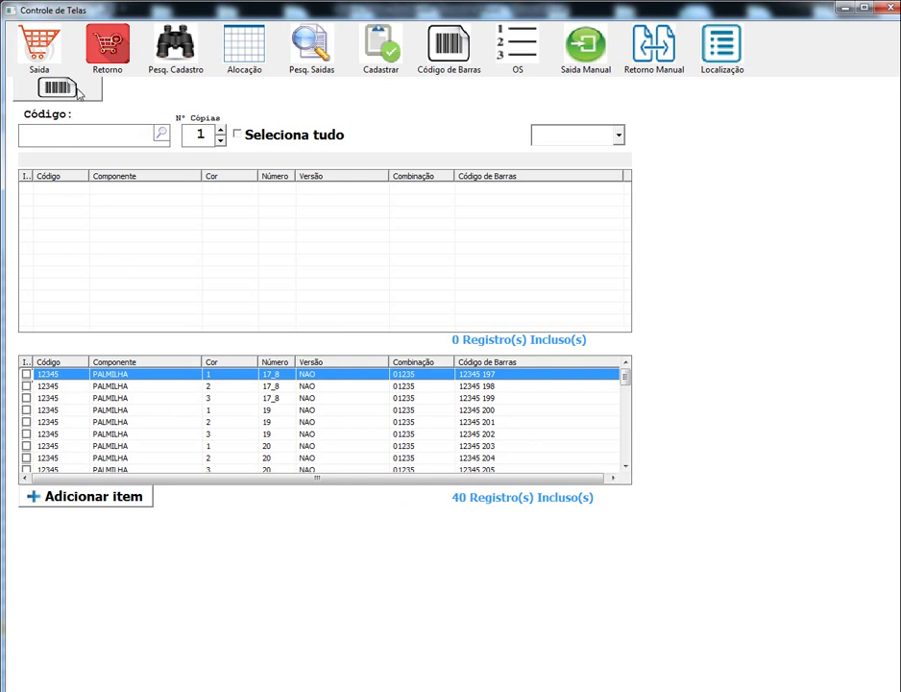
# Generate barcode labels for all 40 records and view page 2 of the preview.
pyautogui.click(79, 90)
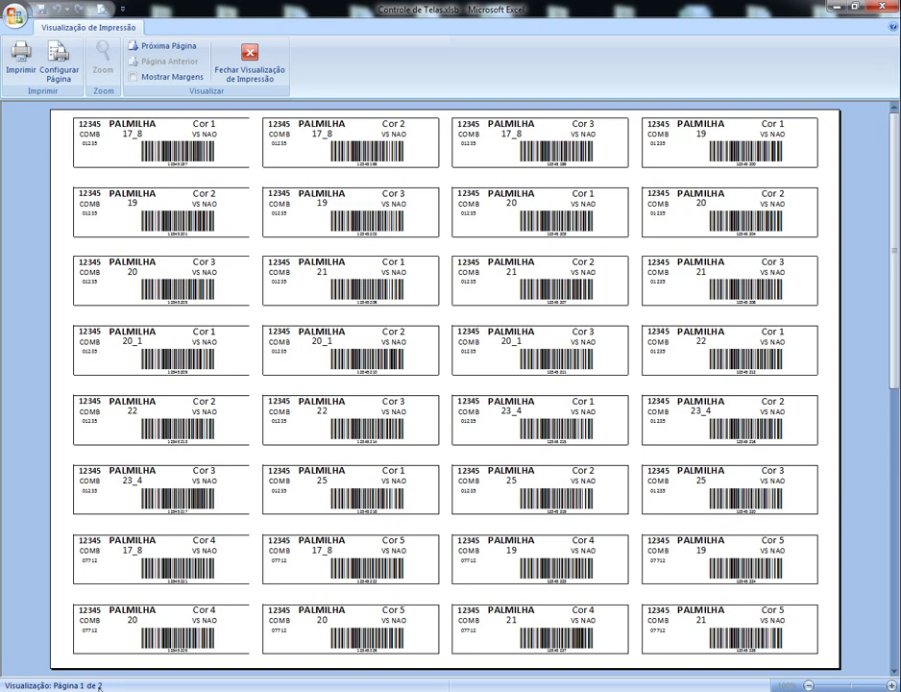
pyautogui.click(169, 46)
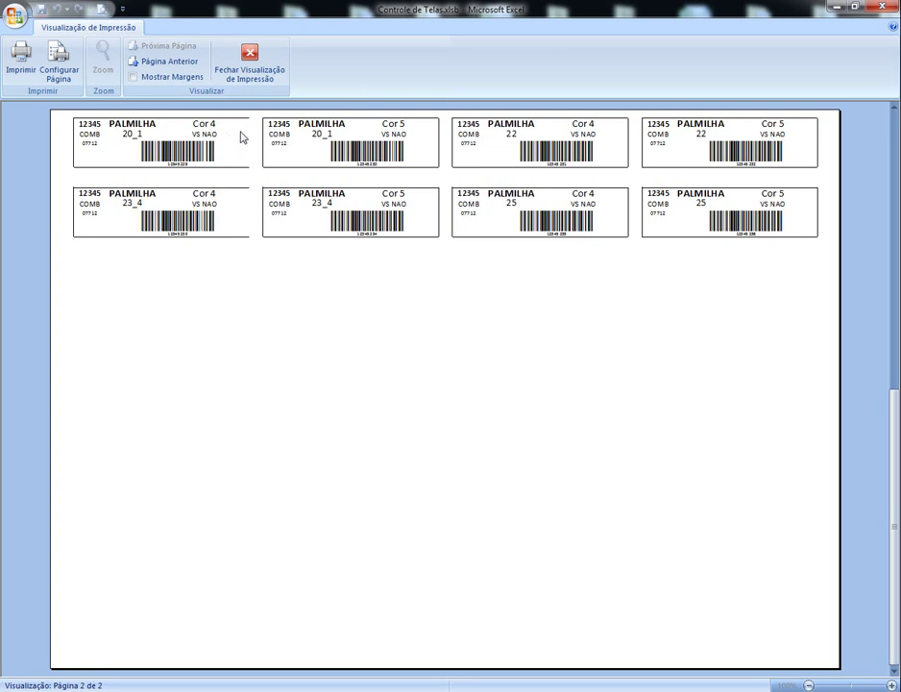
# Close the print preview and inspect label cells holding code 12345, size 21, combination 01235.
pyautogui.click(228, 64)
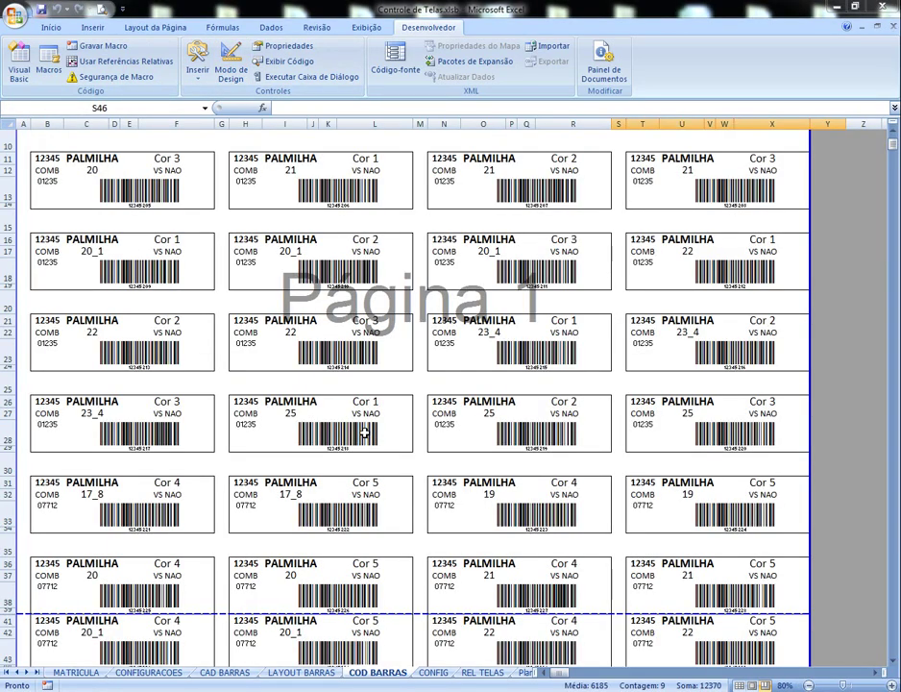
pyautogui.click(647, 189)
pyautogui.click(509, 169)
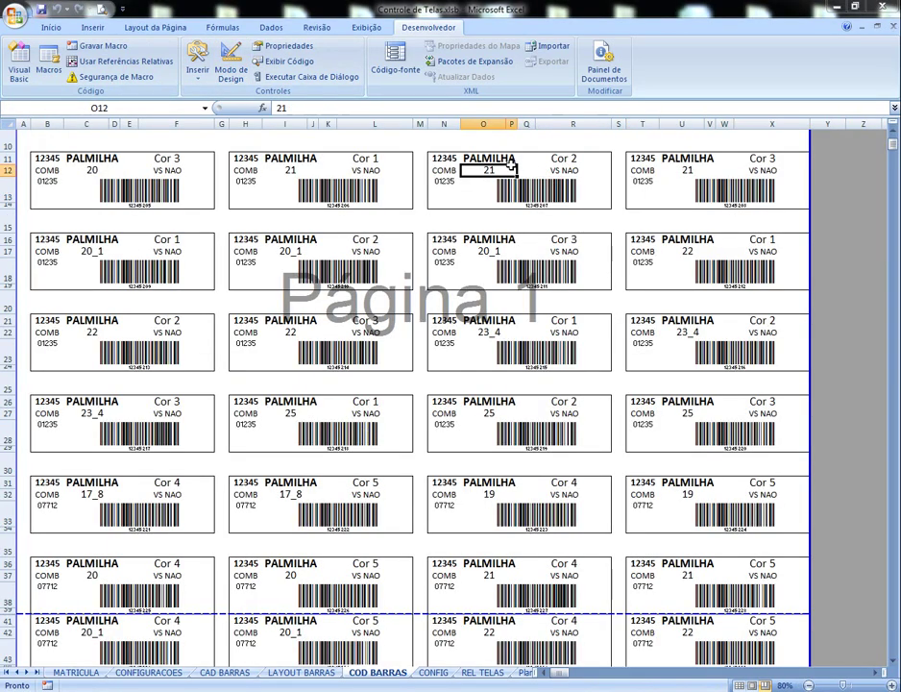
pyautogui.click(446, 160)
pyautogui.click(527, 195)
pyautogui.click(450, 165)
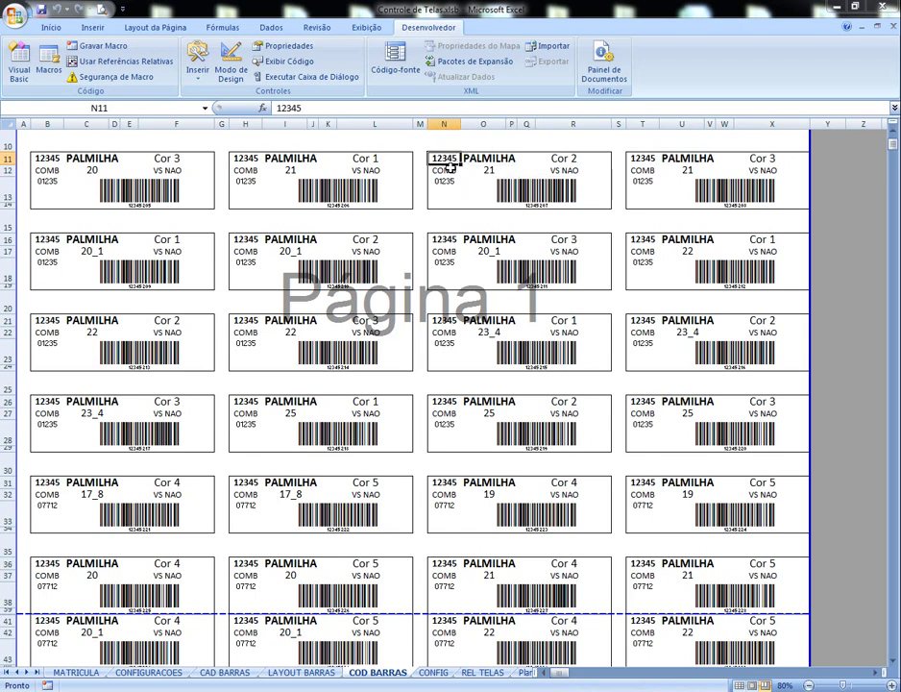
pyautogui.click(453, 181)
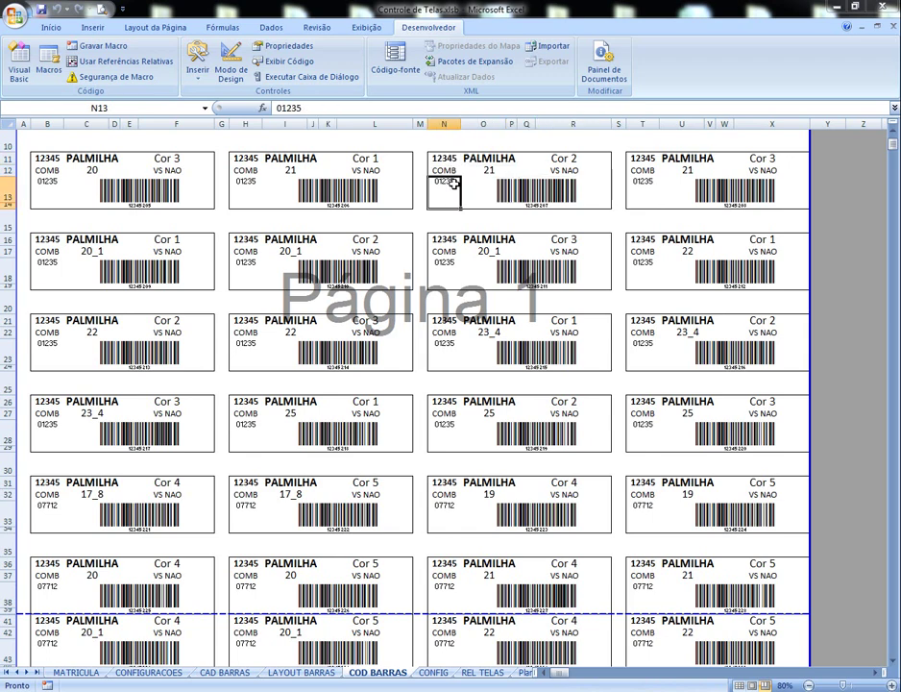
# Look at LAYOUT BARRAS, then review the 40 rows (IDs 197–236) on CAD BARRAS.
pyautogui.click(318, 676)
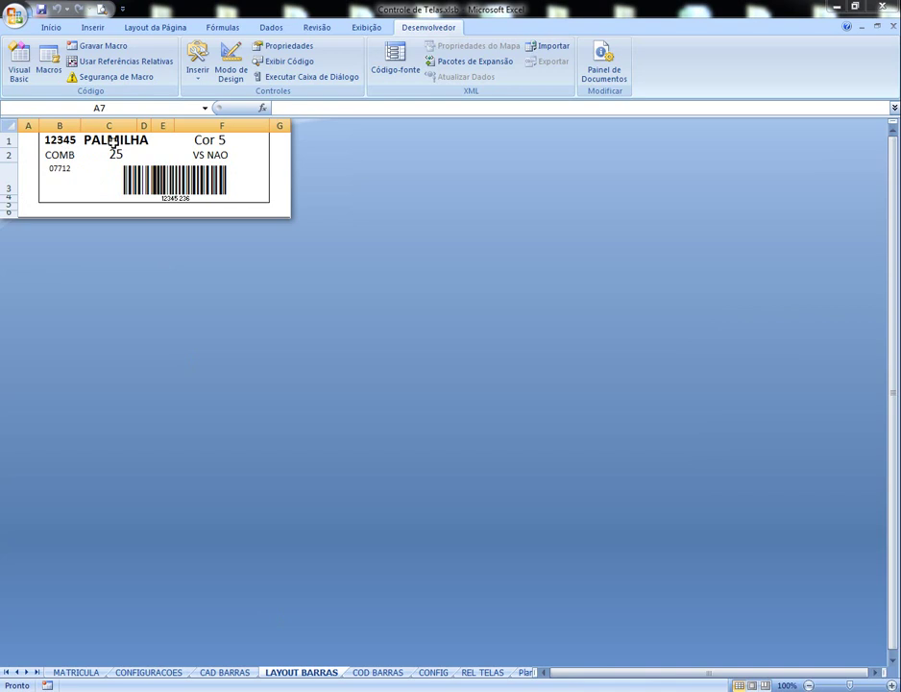
pyautogui.click(372, 674)
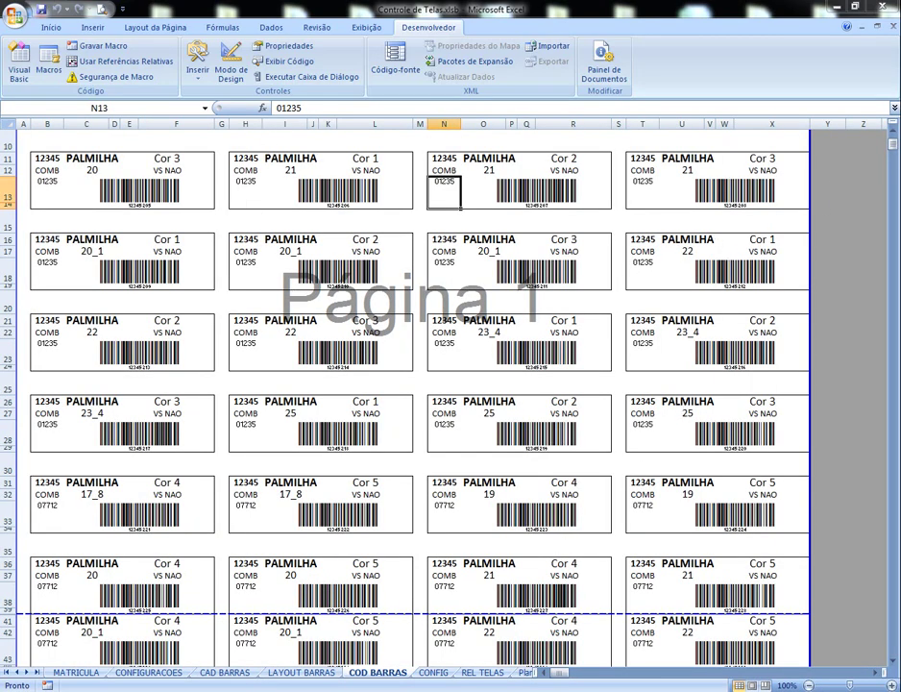
pyautogui.click(240, 674)
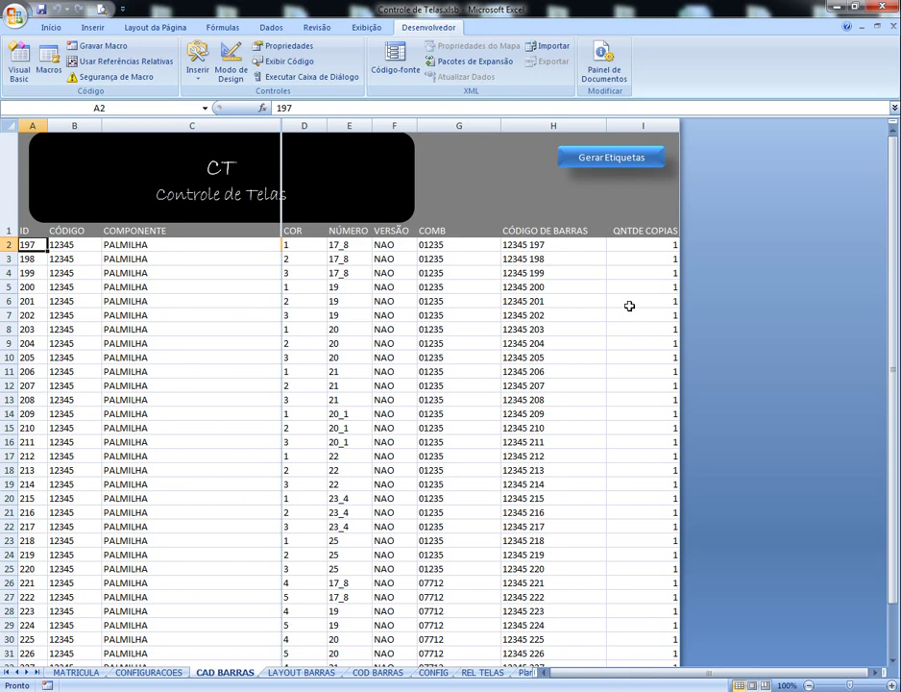
pyautogui.scroll(-2, 649, 250)
pyautogui.scroll(2, 658, 217)
pyautogui.scroll(-2, 670, 288)
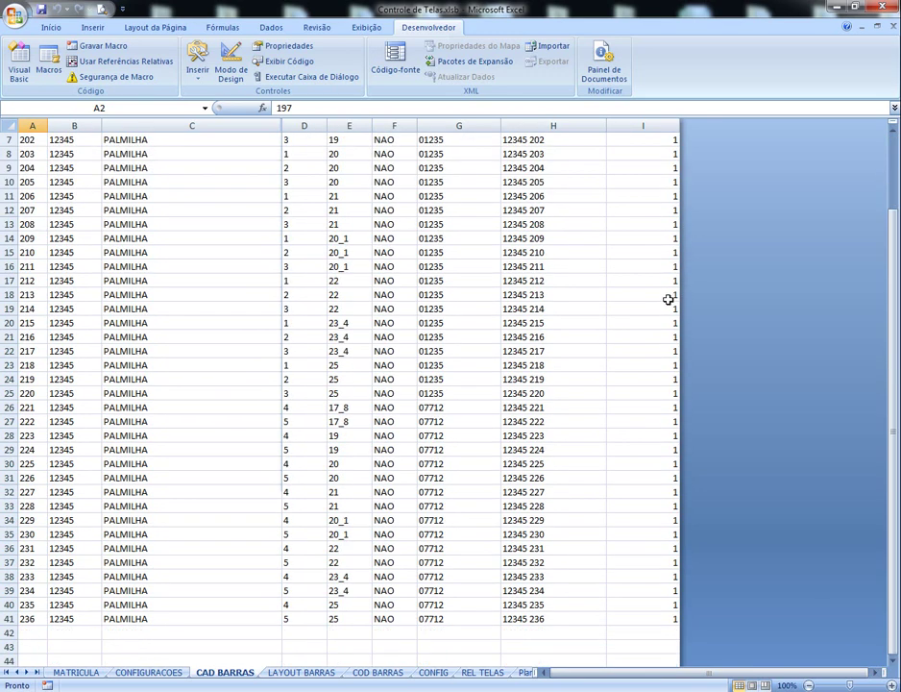
pyautogui.scroll(-1, 663, 490)
pyautogui.scroll(3, 660, 491)
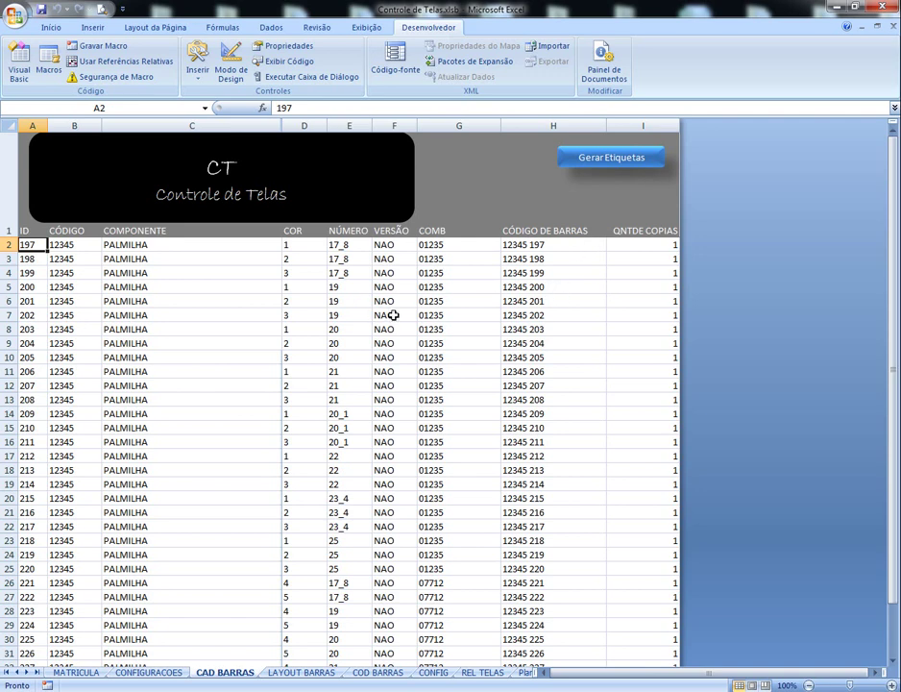
# Launch Controle de Telas from the CT header image on the CAD BARRAS sheet.
pyautogui.click(373, 195)
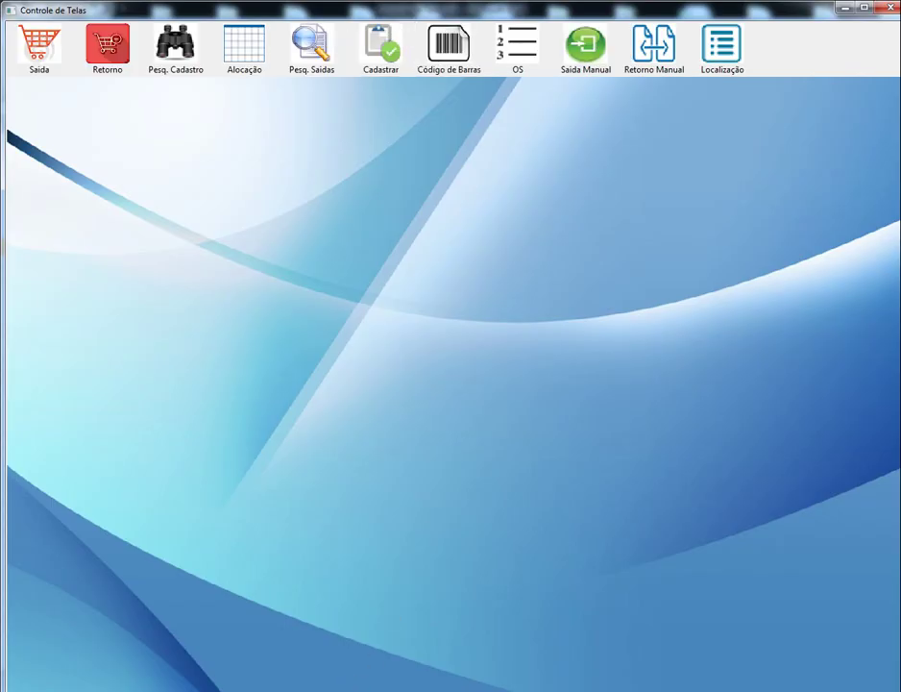
pyautogui.moveTo(324, 690)
# Load the 40 code 12345 screens at location 1A1 in the Alocação form.
pyautogui.click(245, 61)
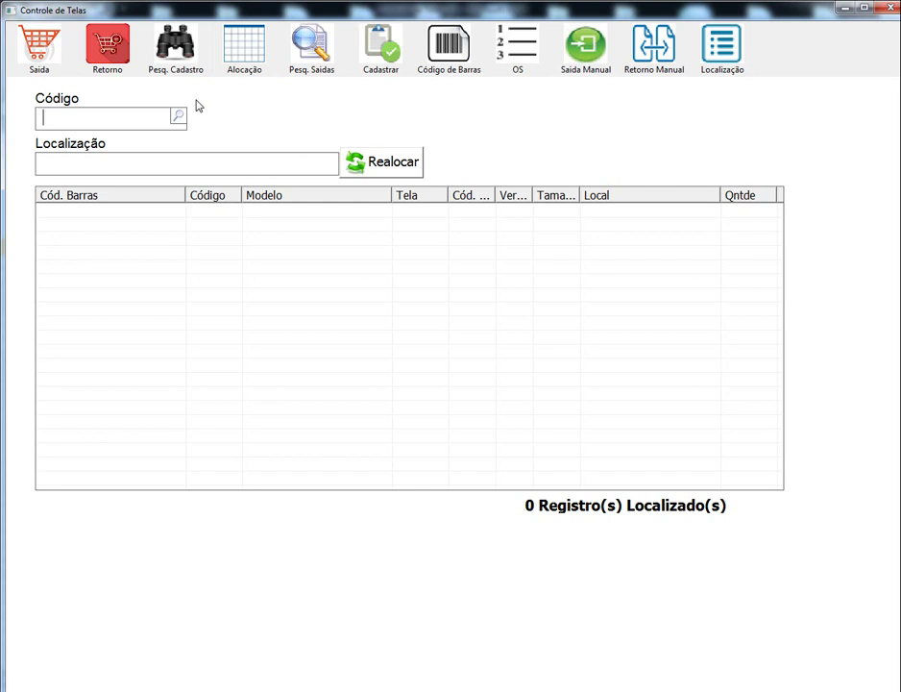
pyautogui.write('1234')
pyautogui.write('5')
pyautogui.press('Return')
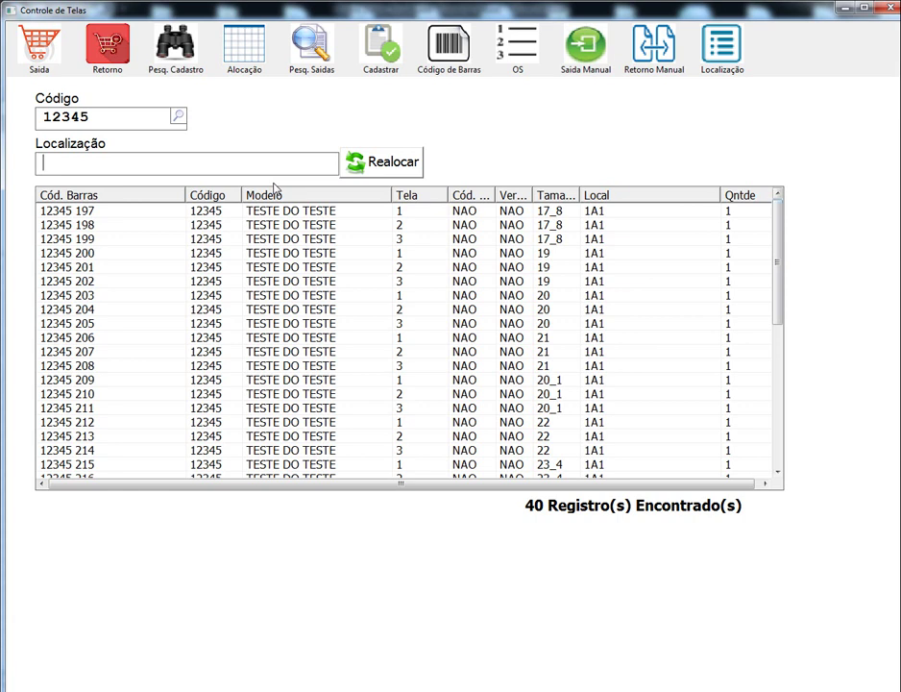
# Enter SALA EST2C5 as the new location and choose Realocar for the code 12345 screens.
pyautogui.write('s')
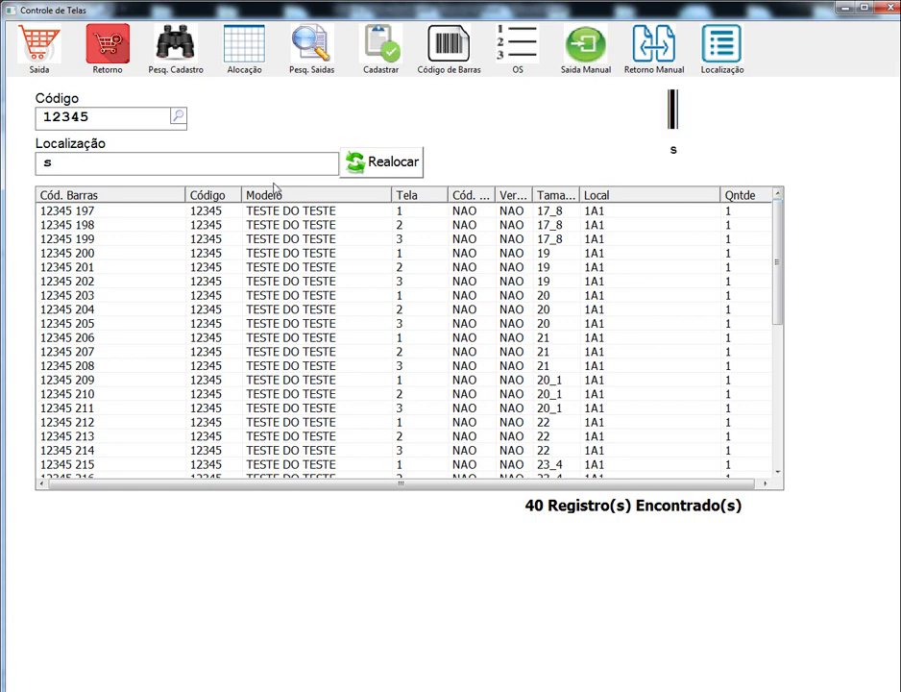
pyautogui.press('BackSpace')
pyautogui.write('SALA')
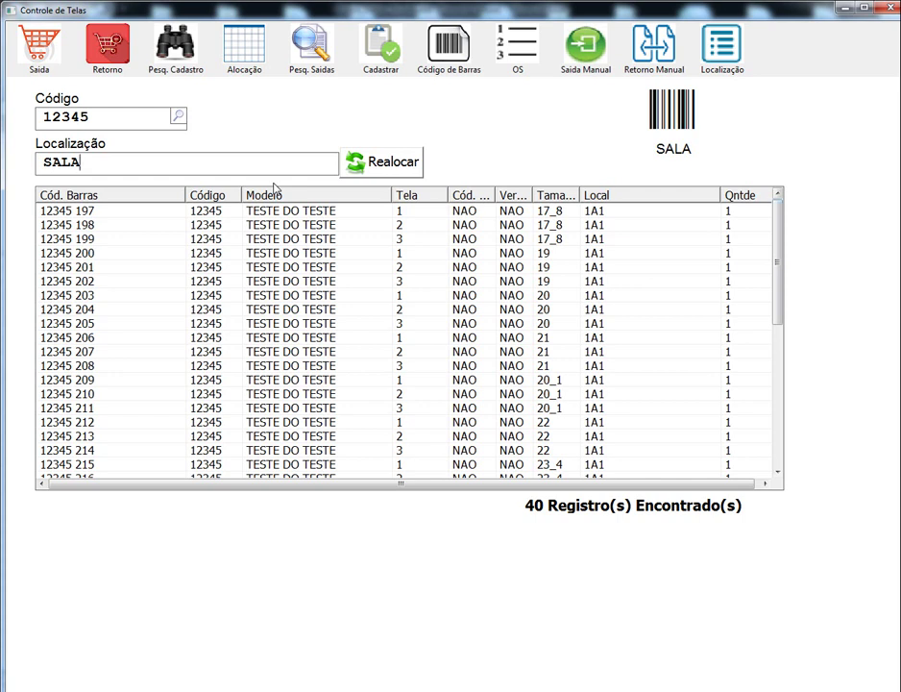
pyautogui.write(' EST')
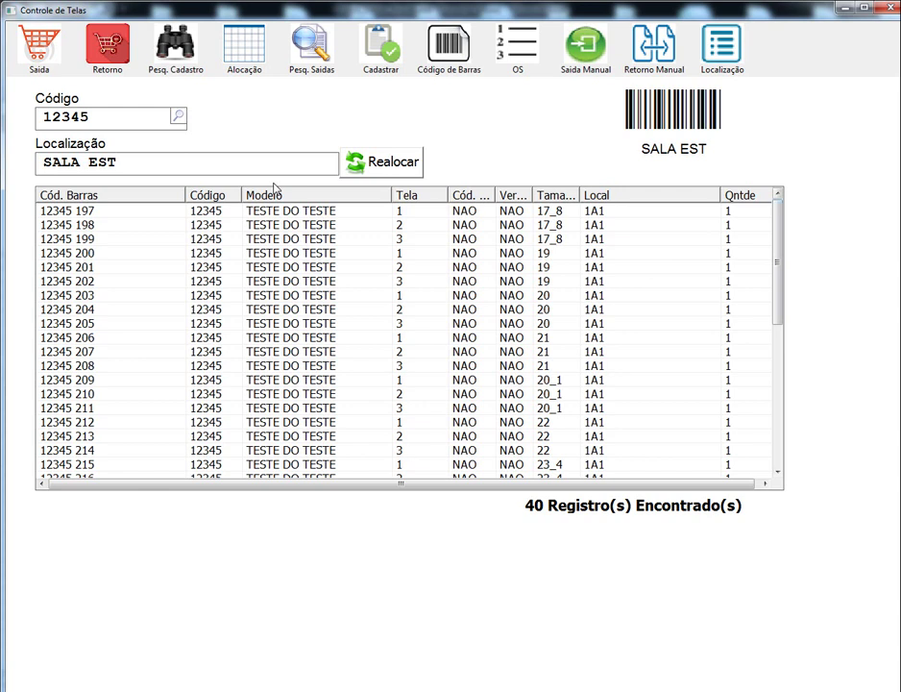
pyautogui.write('2')
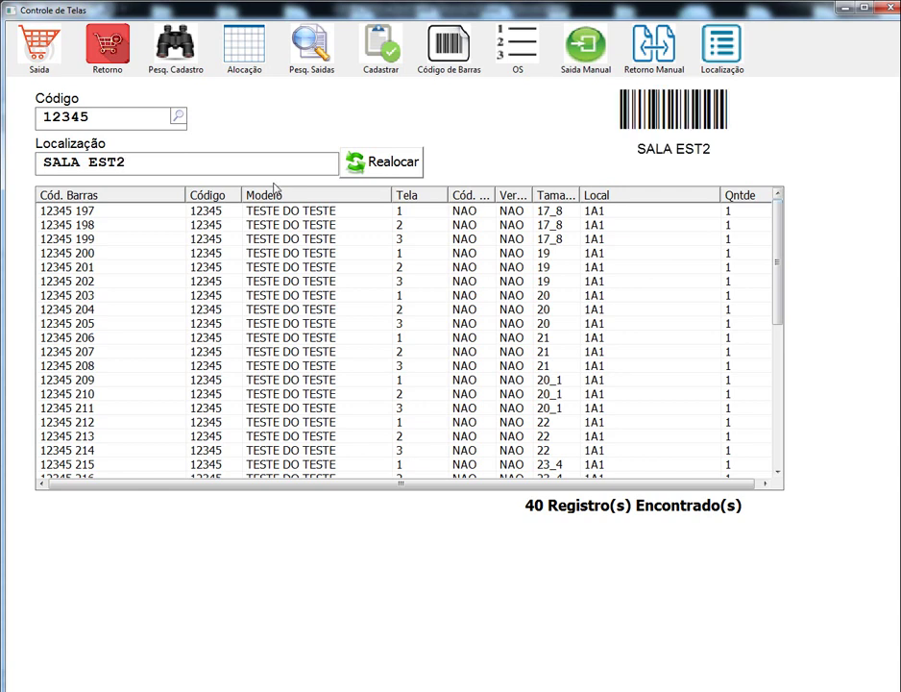
pyautogui.write('C5')
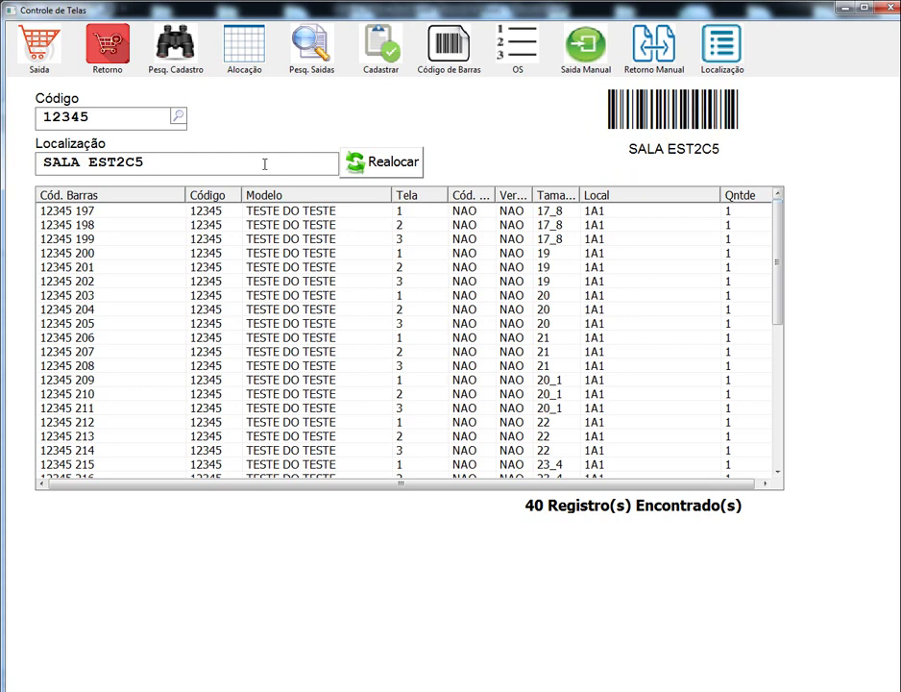
pyautogui.click(391, 170)
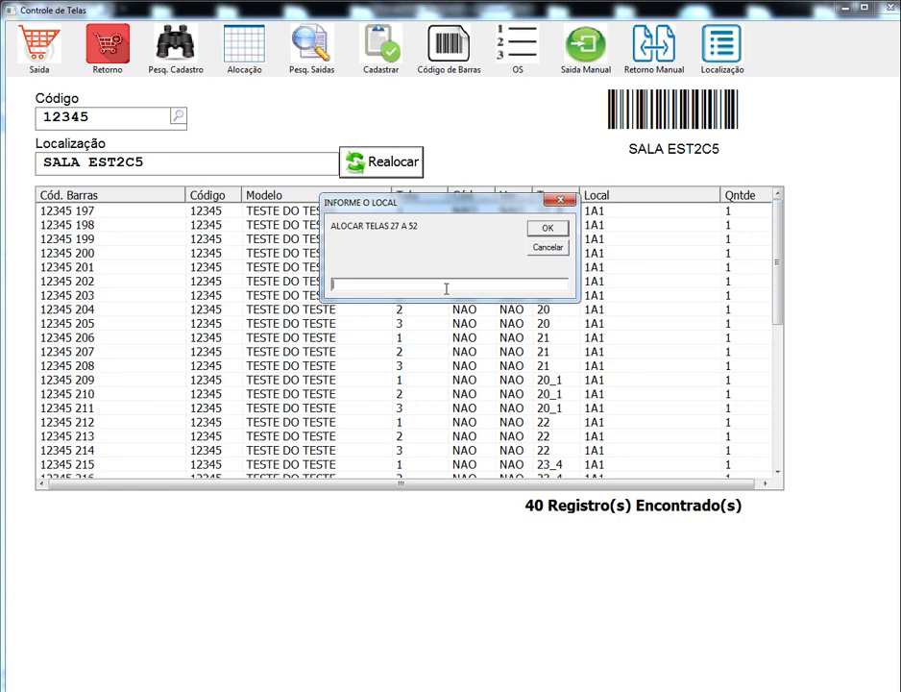
# Set FERRAM as the location for the remaining screens, then check the Local column for records 223–236.
pyautogui.write('FERRA')
pyautogui.write('M 5F2')
pyautogui.click(545, 230)
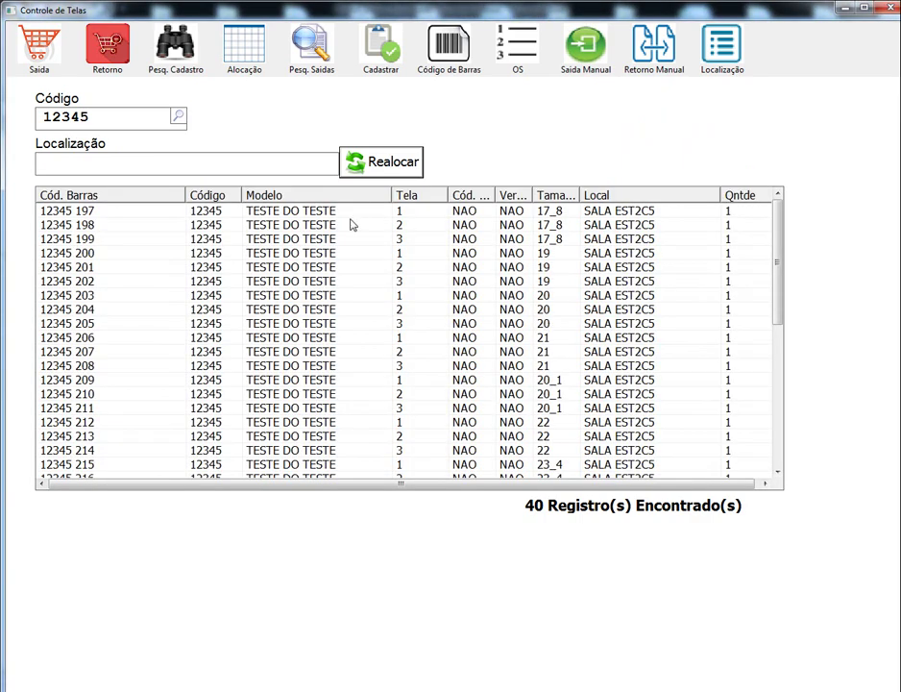
pyautogui.moveTo(780, 250); pyautogui.dragTo(749, 352)
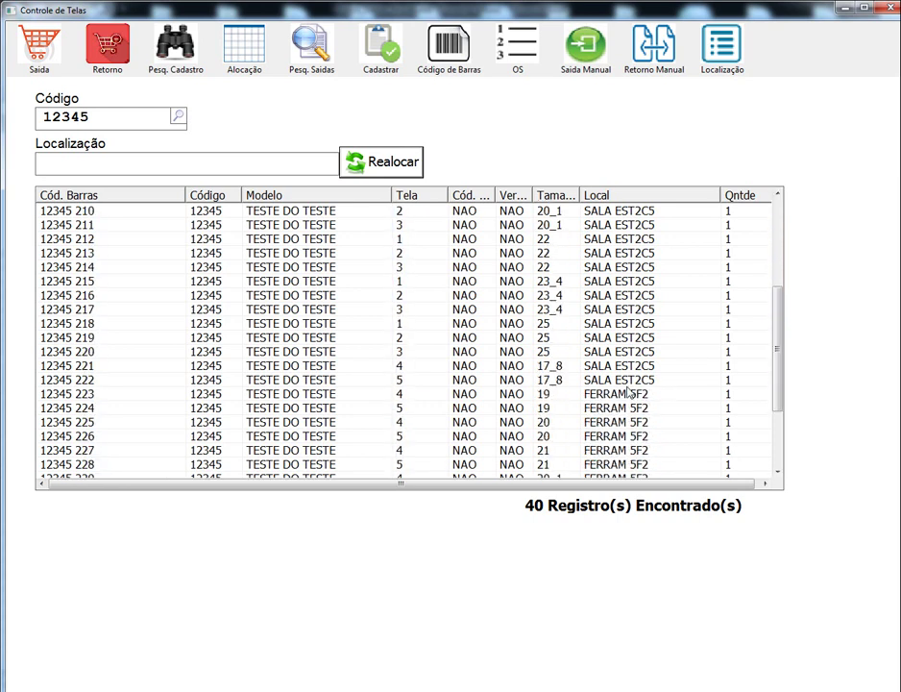
pyautogui.click(615, 380)
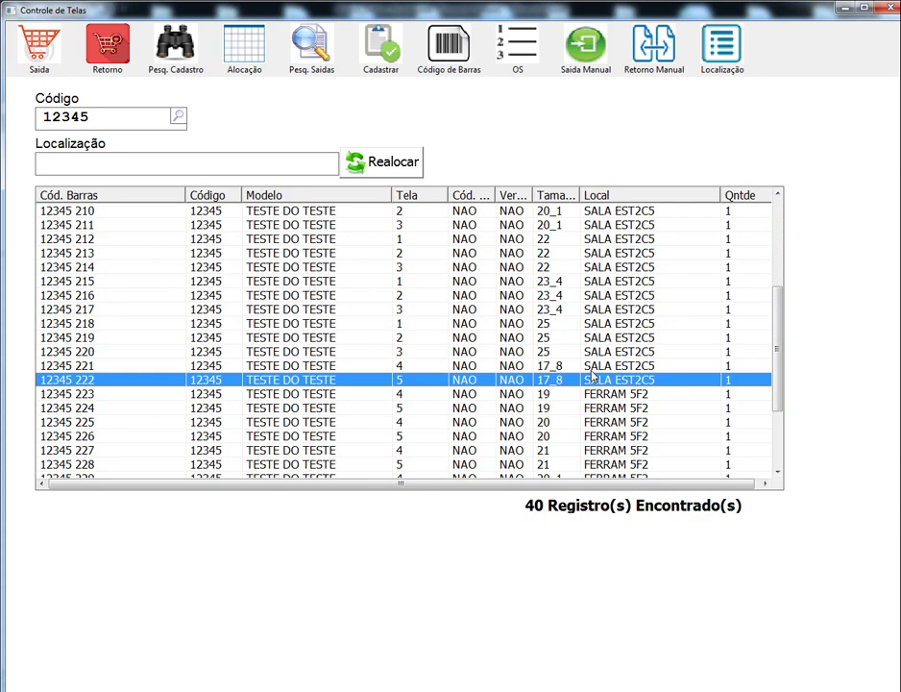
pyautogui.moveTo(778, 346); pyautogui.dragTo(789, 395)
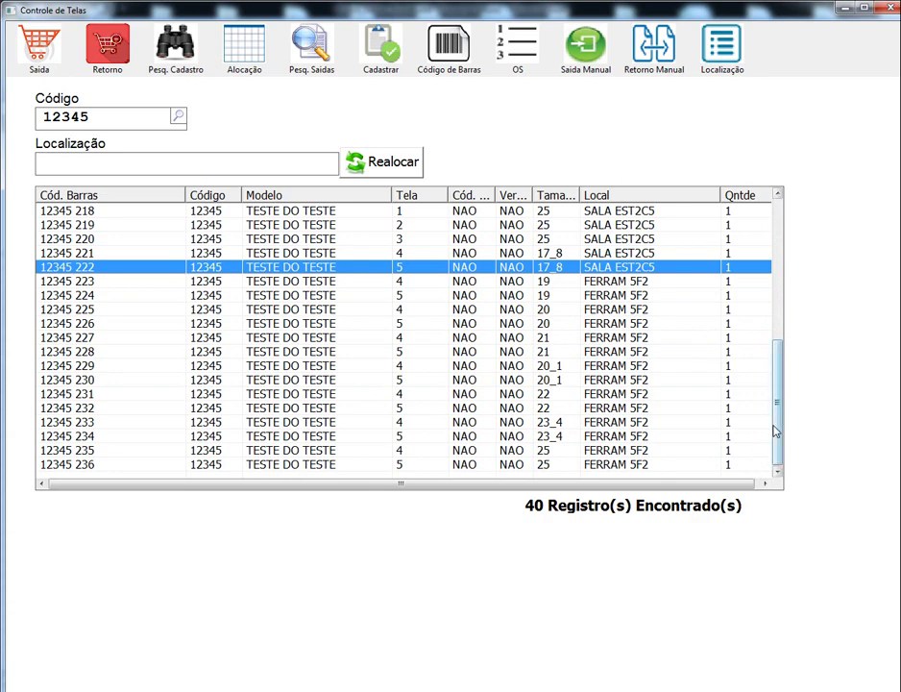
pyautogui.moveTo(776, 428); pyautogui.dragTo(817, 267)
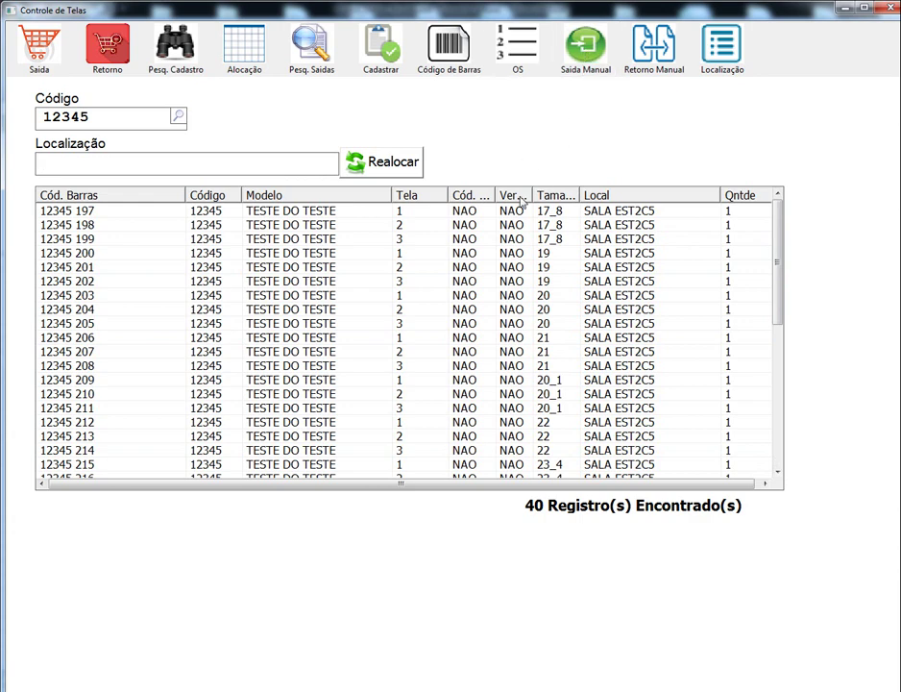
# Load code 12345 on the Saída Manual screen and select the collaborator responsible for the exit.
pyautogui.click(582, 50)
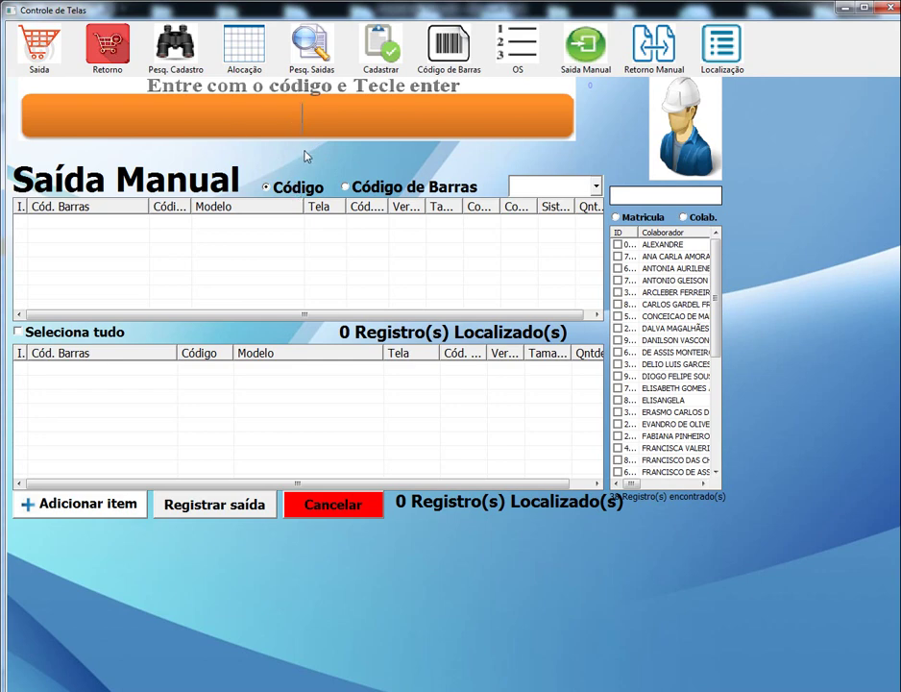
pyautogui.write('12345')
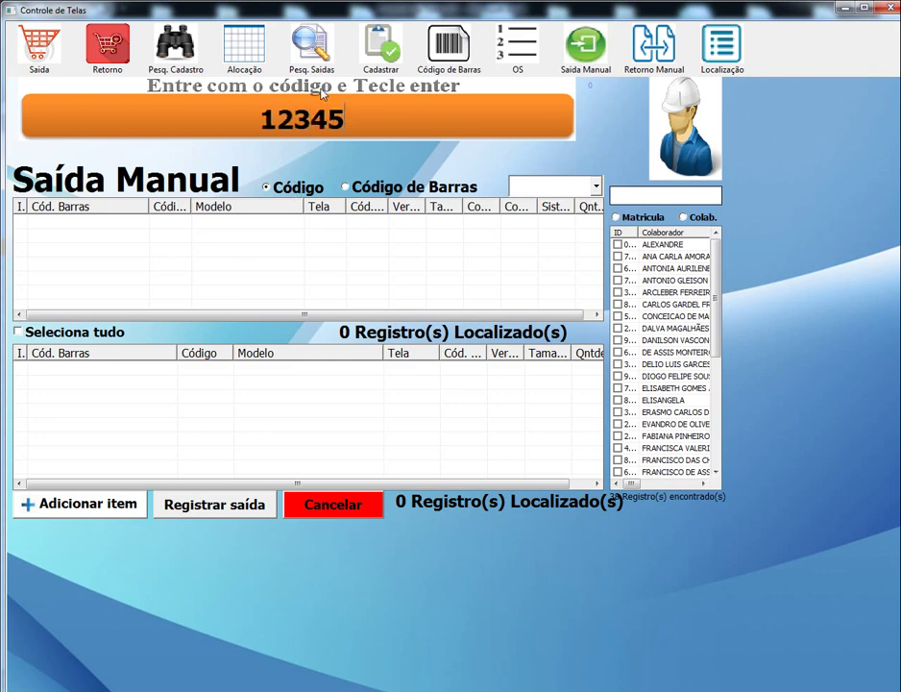
pyautogui.press('Return')
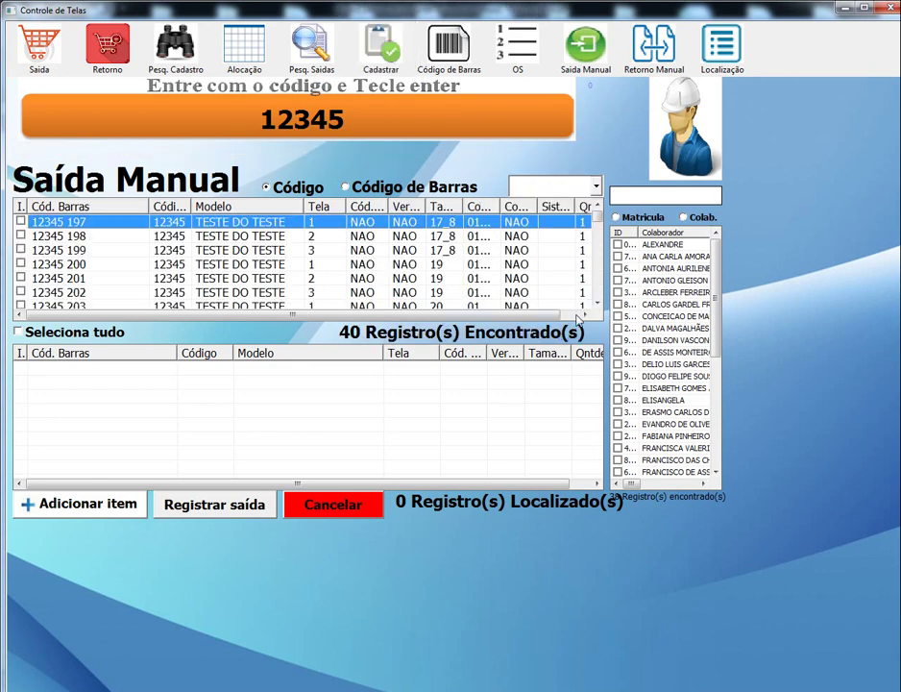
pyautogui.click(597, 188)
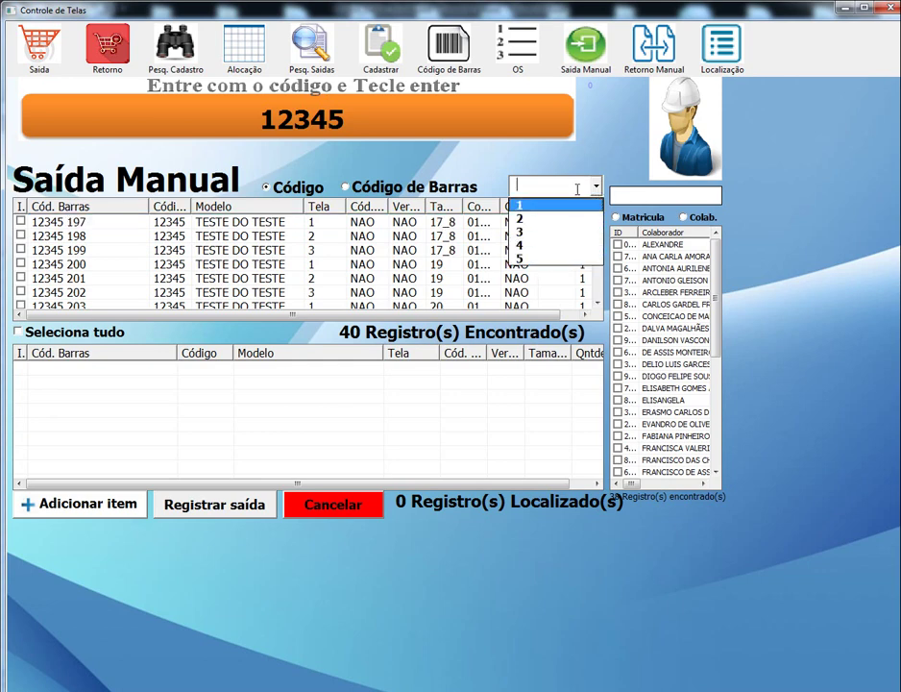
pyautogui.click(573, 187)
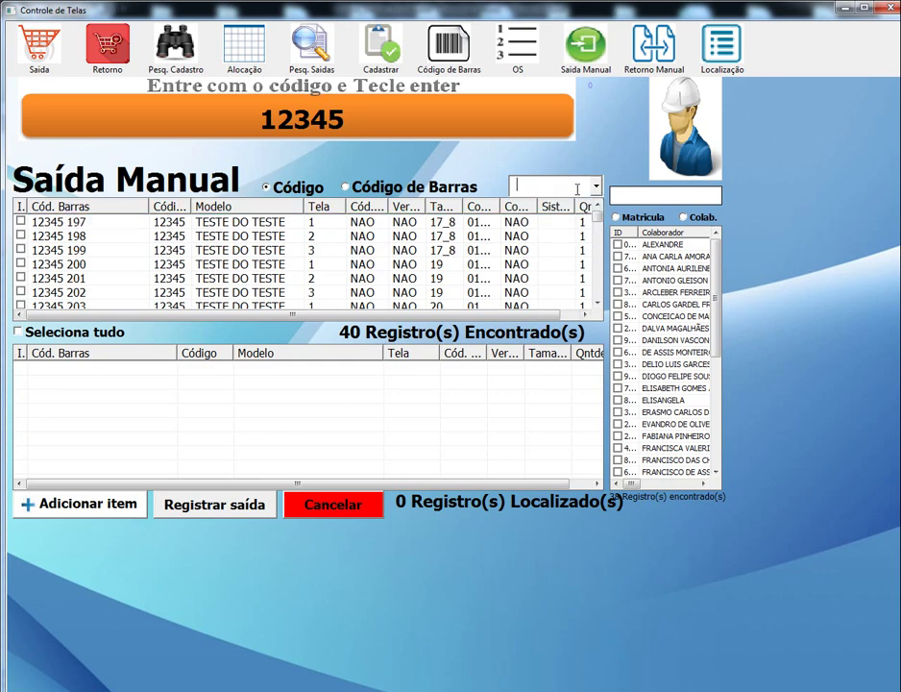
pyautogui.click(685, 219)
pyautogui.click(686, 197)
pyautogui.write('GL')
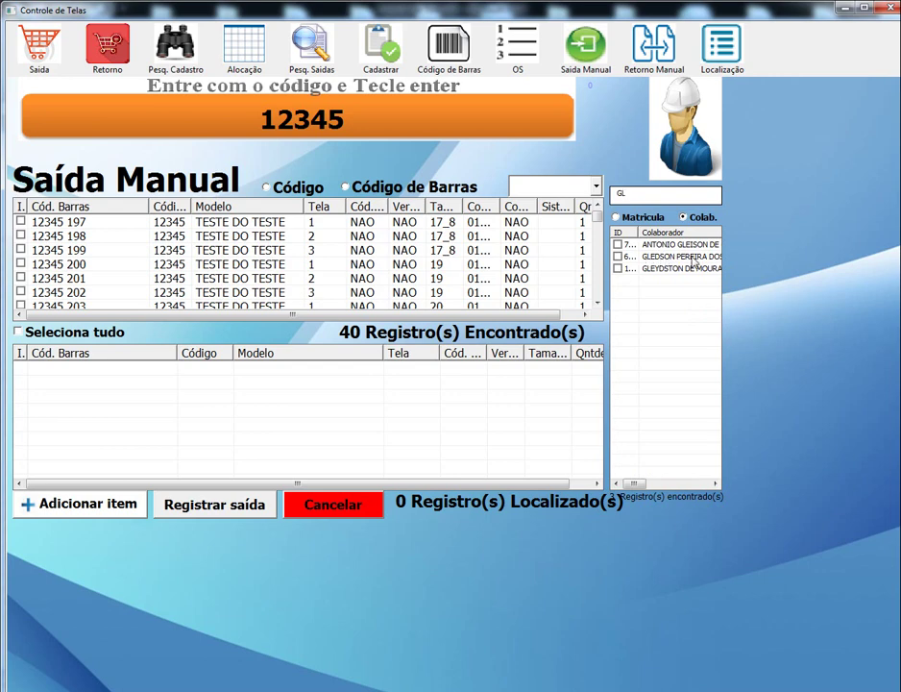
pyautogui.click(617, 257)
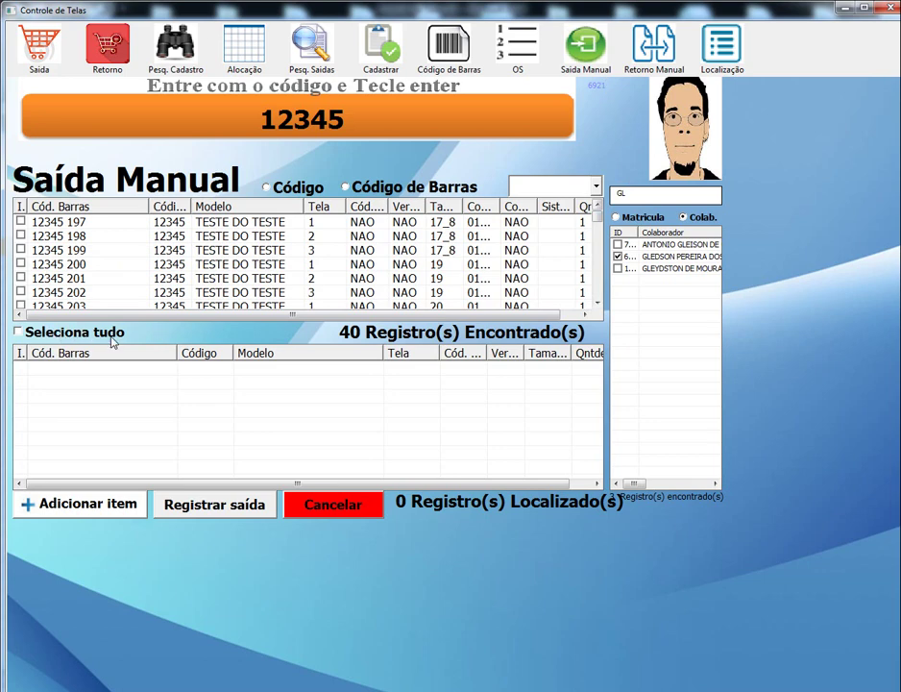
# Filter the items to tela 2, tick all of them and add them to the exit list.
pyautogui.click(596, 189)
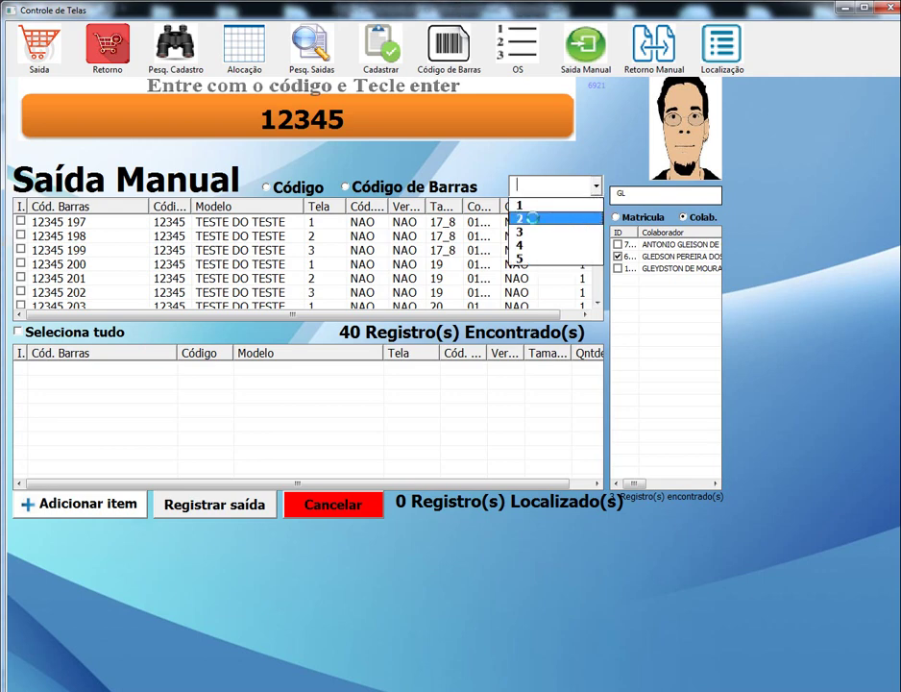
pyautogui.click(534, 220)
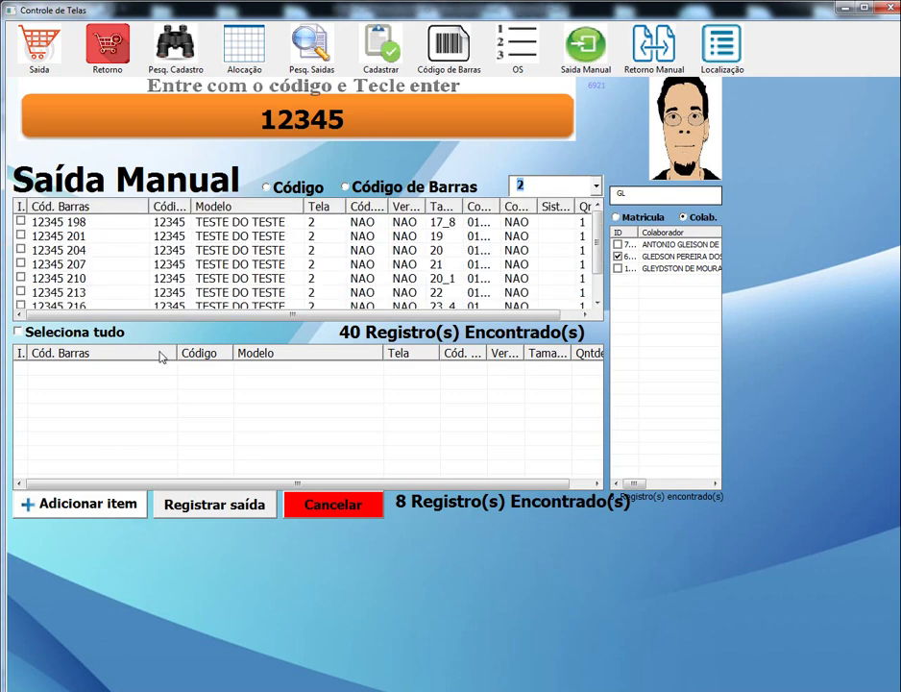
pyautogui.click(75, 333)
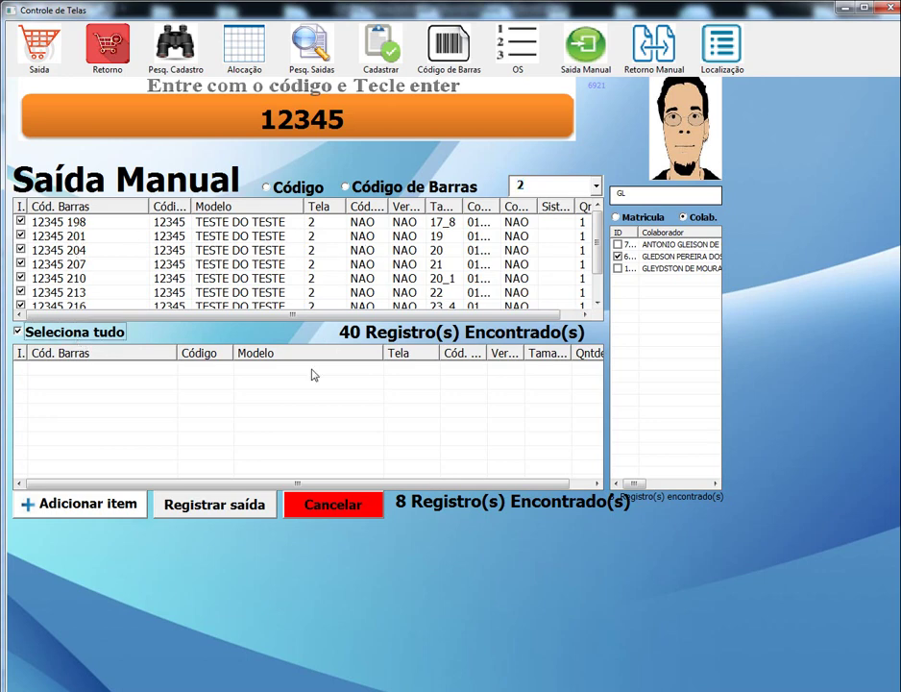
pyautogui.click(118, 514)
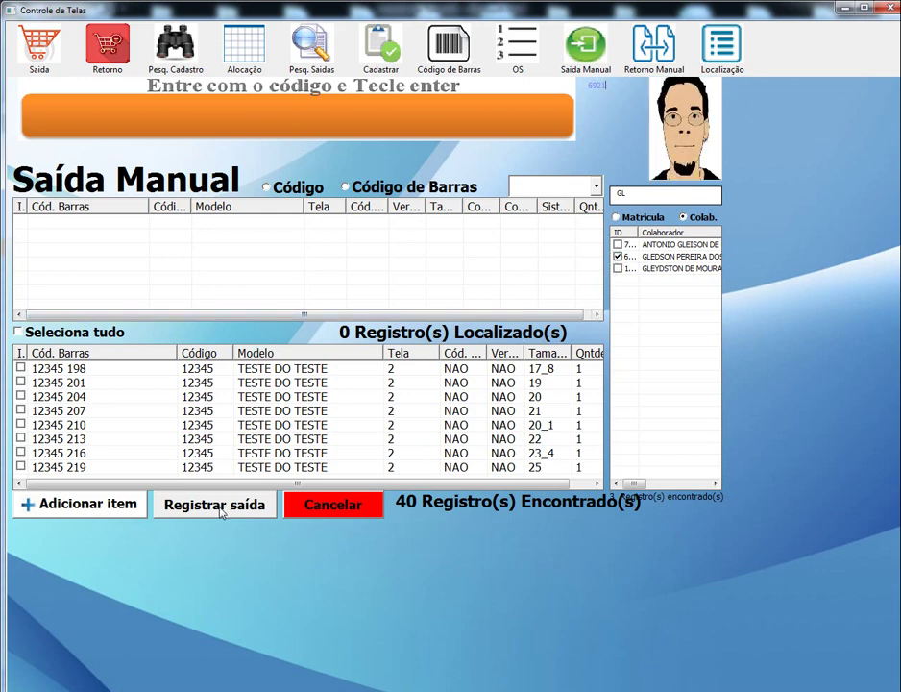
# Register the exit of the eight tela 2 items and dismiss the 'Registros Cadastrados com Sucesso' message.
pyautogui.click(220, 512)
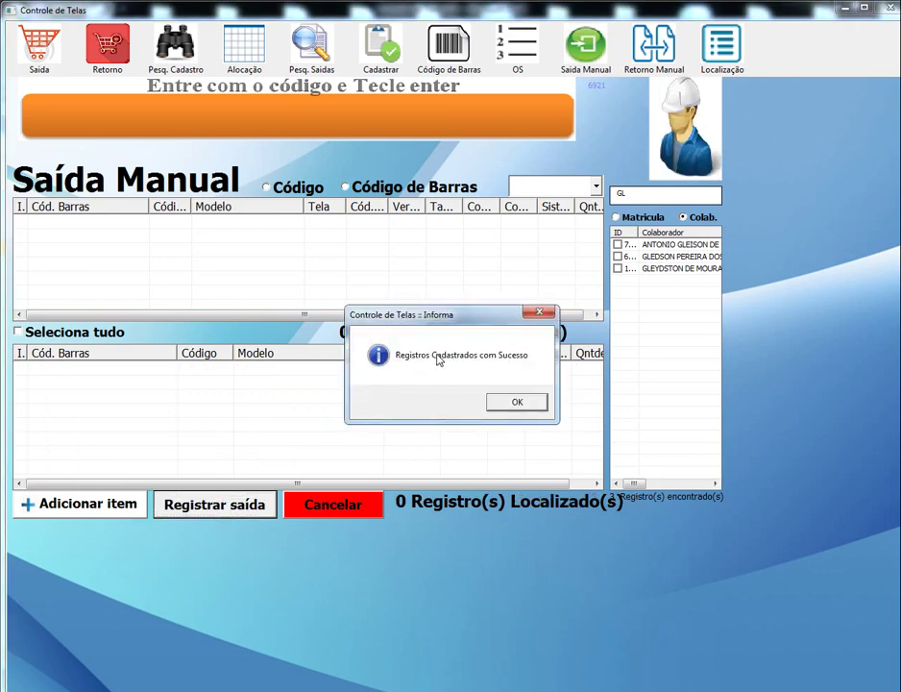
pyautogui.click(516, 402)
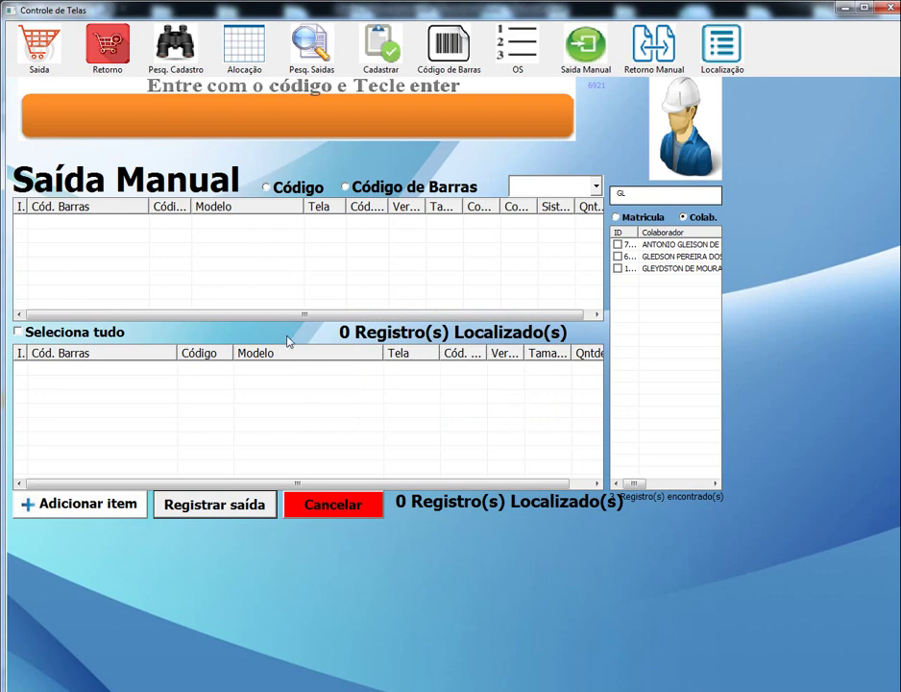
# Search Pesq. Saidas for code 12345 and debug the resulting run-time error 9.
pyautogui.click(324, 58)
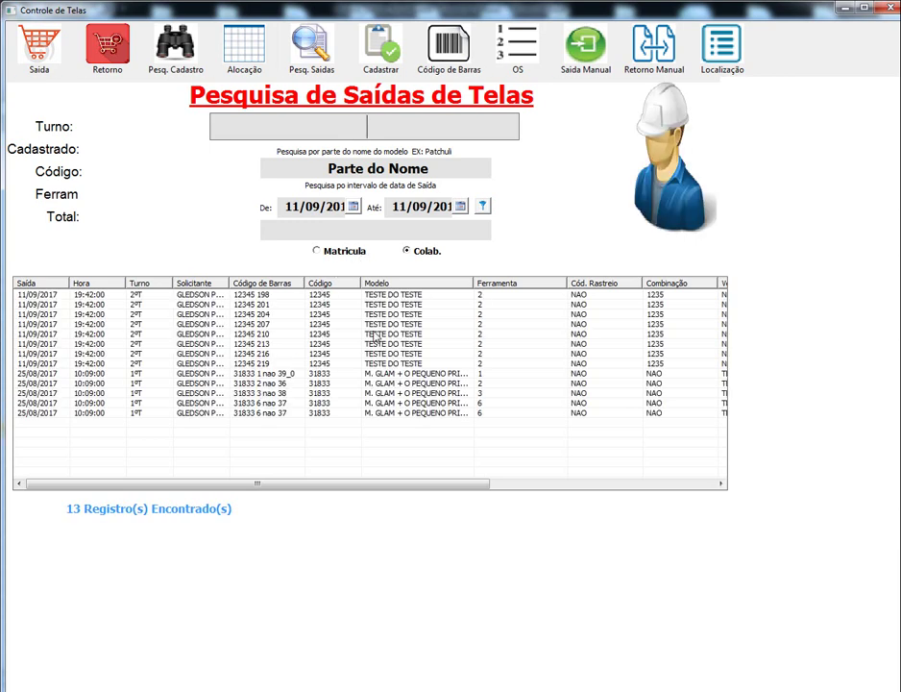
pyautogui.write('123')
pyautogui.write('45')
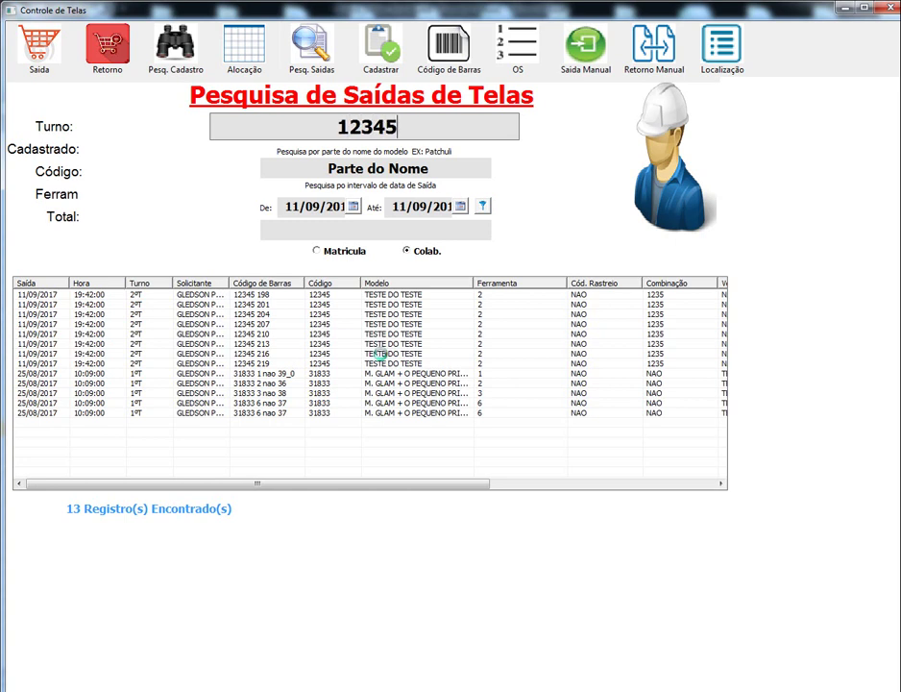
pyautogui.press('Return')
pyautogui.moveTo(444, 196); pyautogui.dragTo(528, 259)
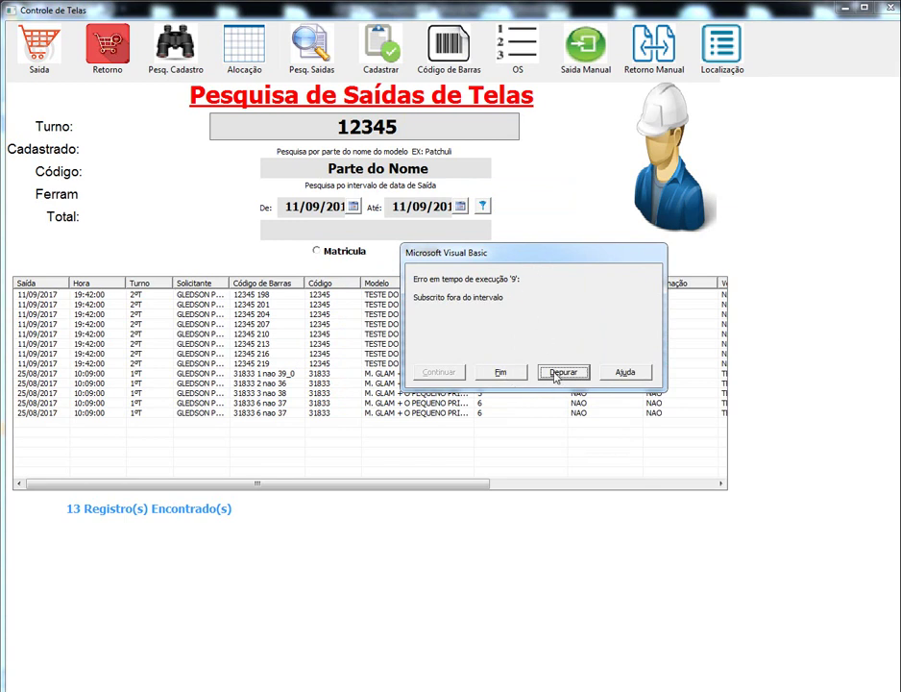
pyautogui.click(562, 371)
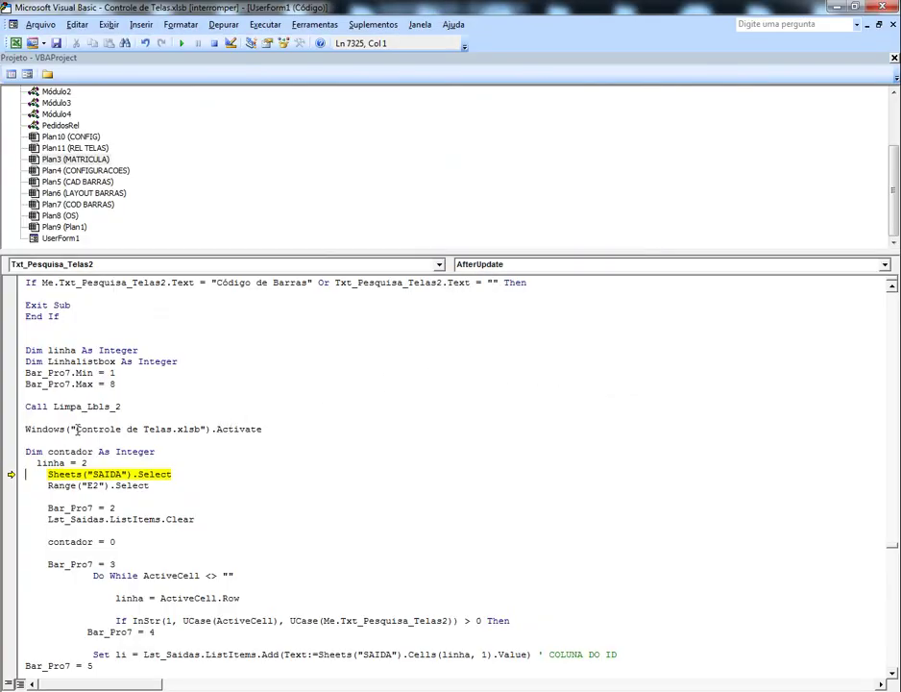
# Change the workbook name in the halted line to Banco_Dados_Regefe and resume the code.
pyautogui.moveTo(77, 429); pyautogui.dragTo(174, 430)
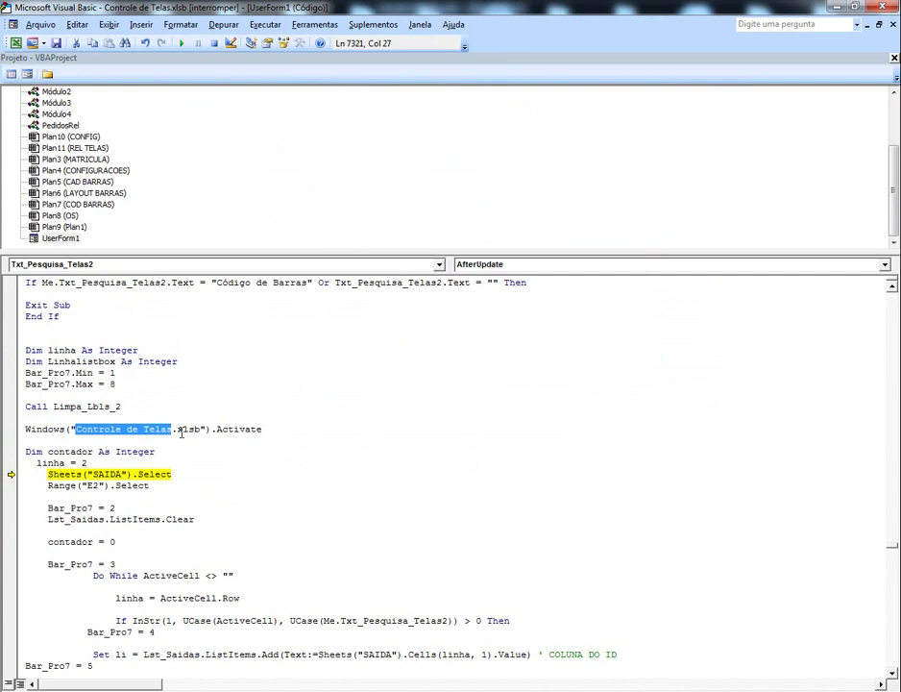
pyautogui.write('Ban')
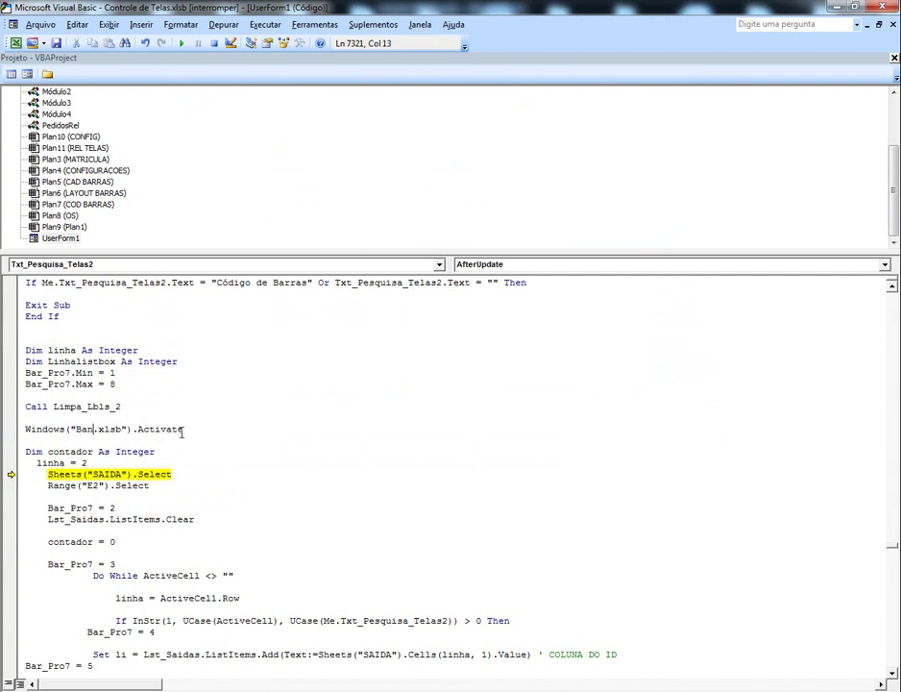
pyautogui.write('co_')
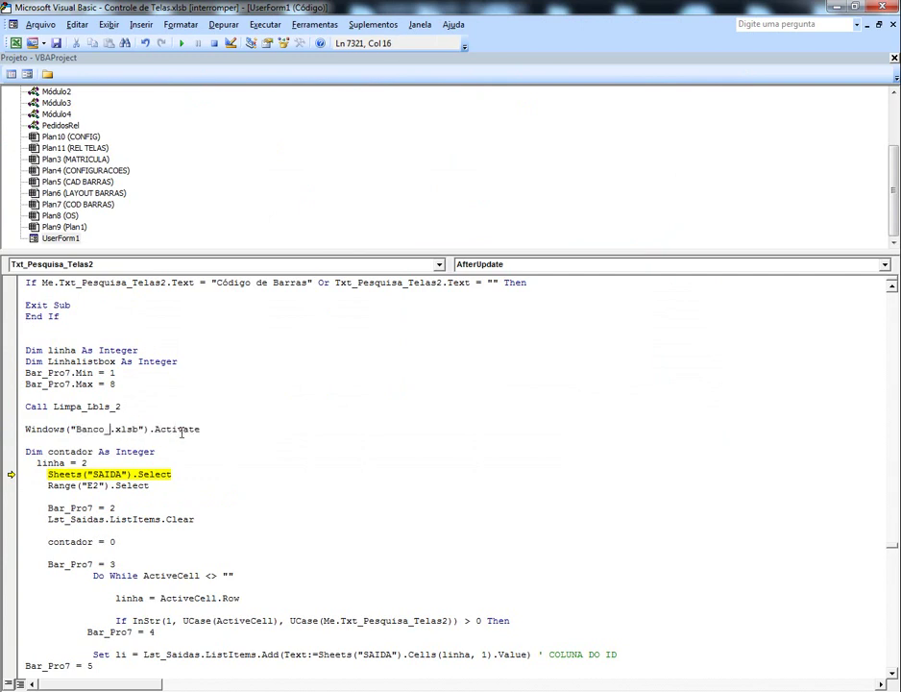
pyautogui.write('Dados_')
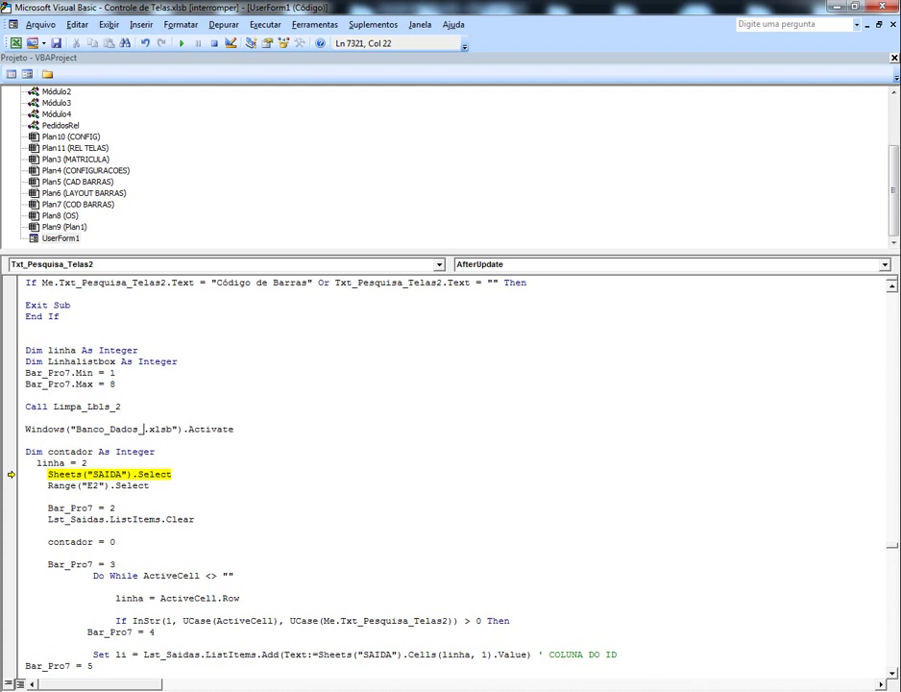
pyautogui.write('Regefe')
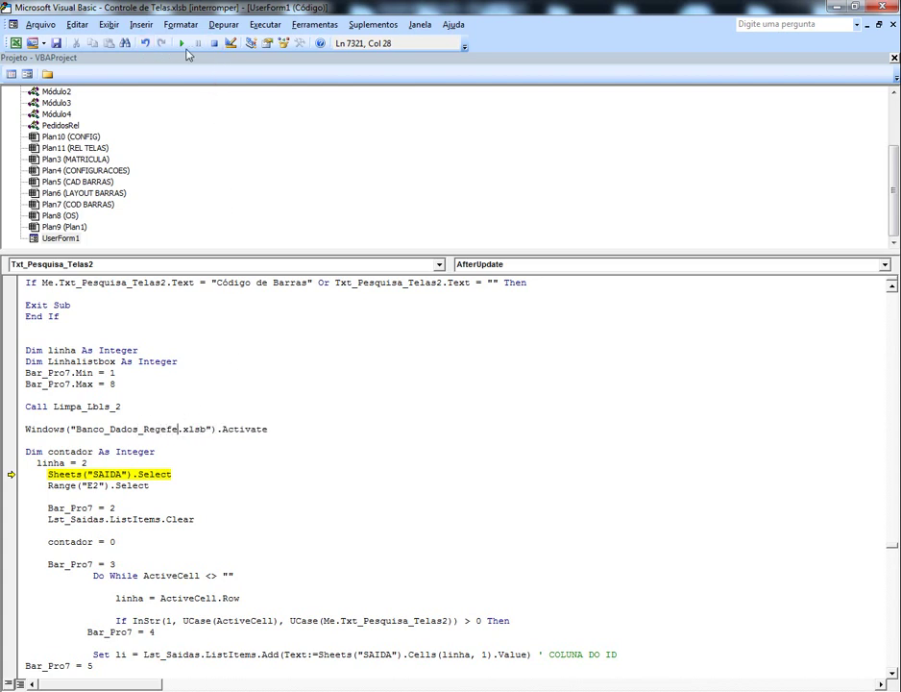
pyautogui.click(212, 44)
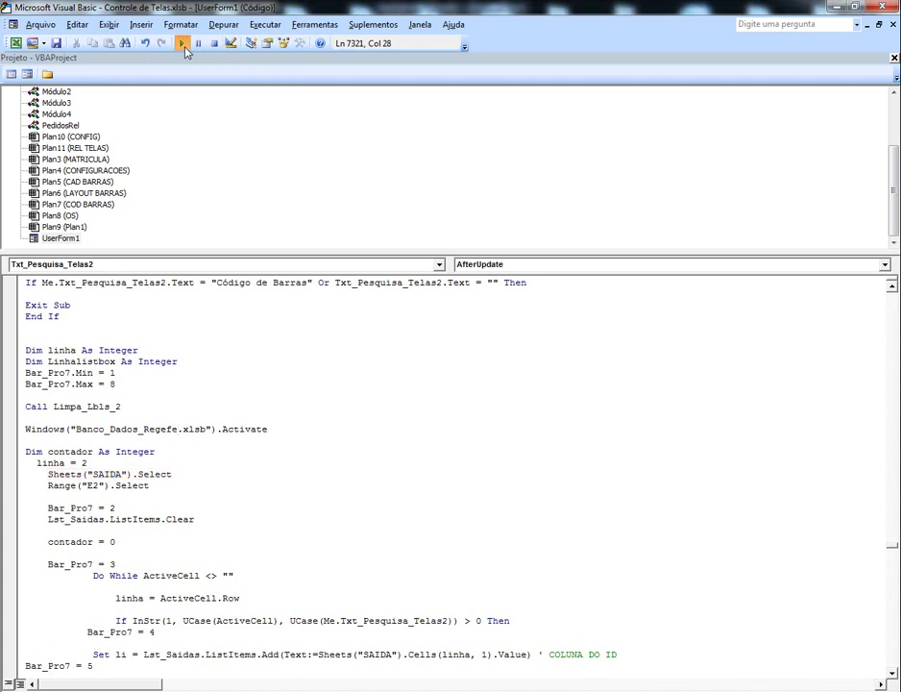
pyautogui.click(182, 44)
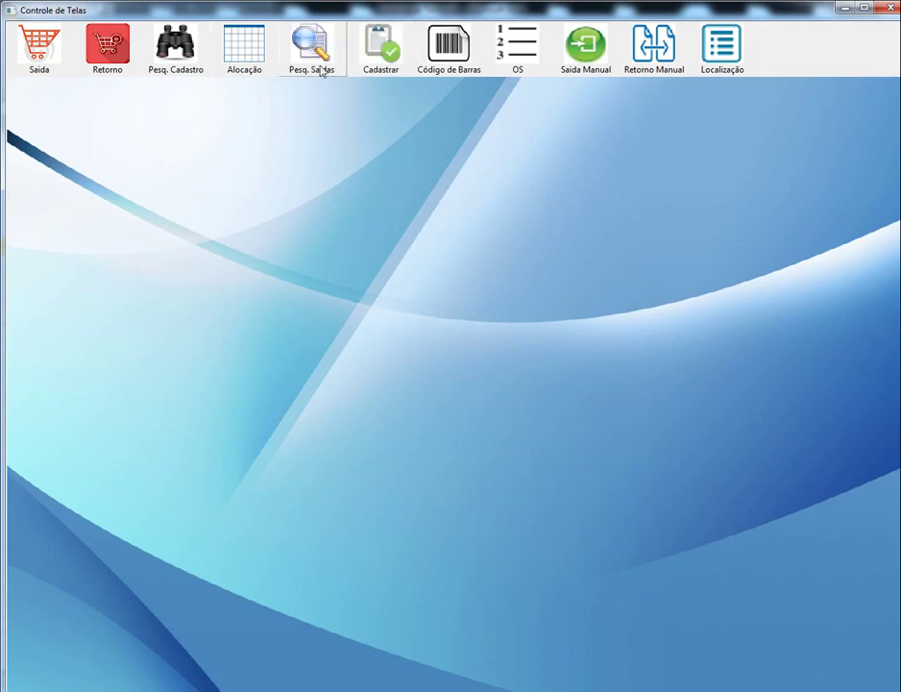
# Filter the Pesquisa de Saídas list to code 12345, leaving 8 TESTE DO TESTE records.
pyautogui.click(316, 67)
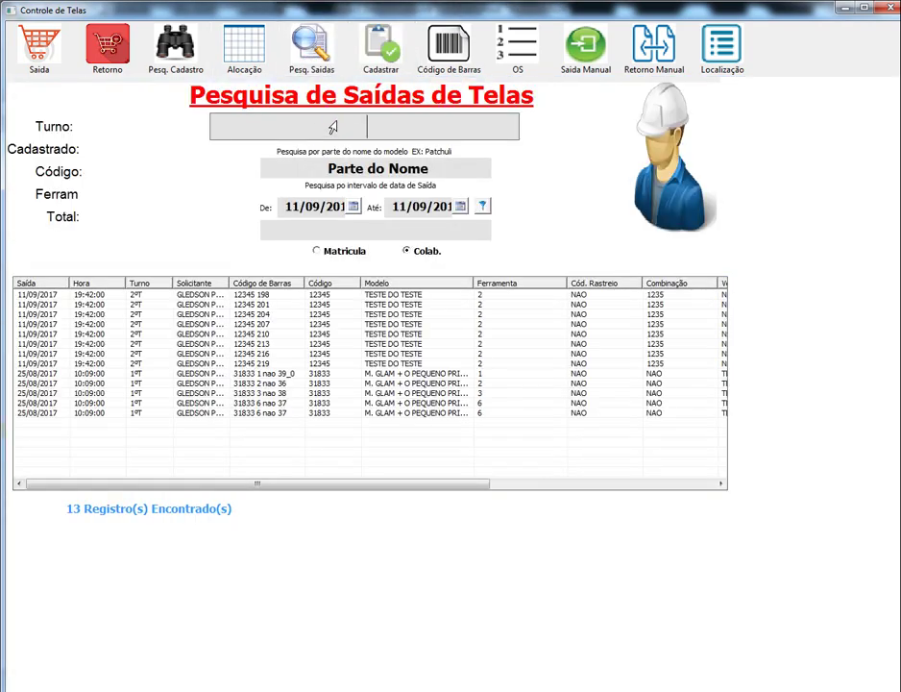
pyautogui.write('12345')
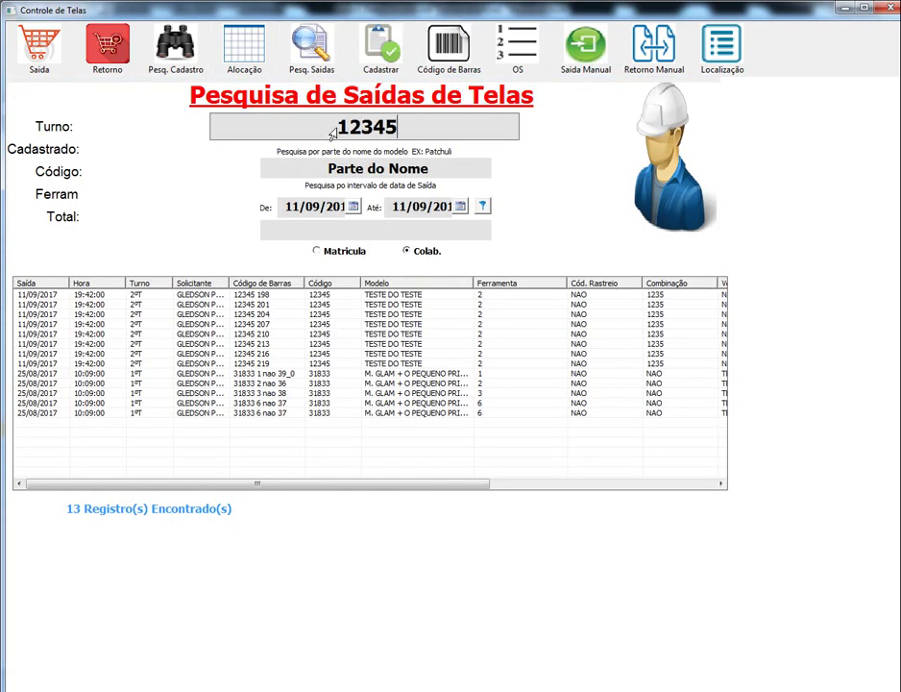
pyautogui.press('Return')
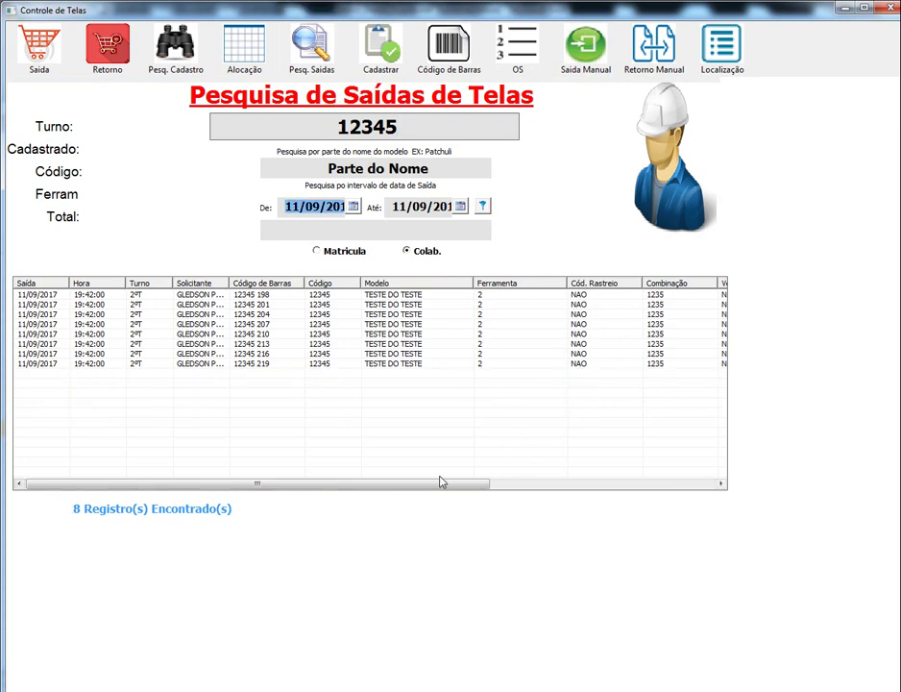
pyautogui.moveTo(455, 484); pyautogui.dragTo(449, 489)
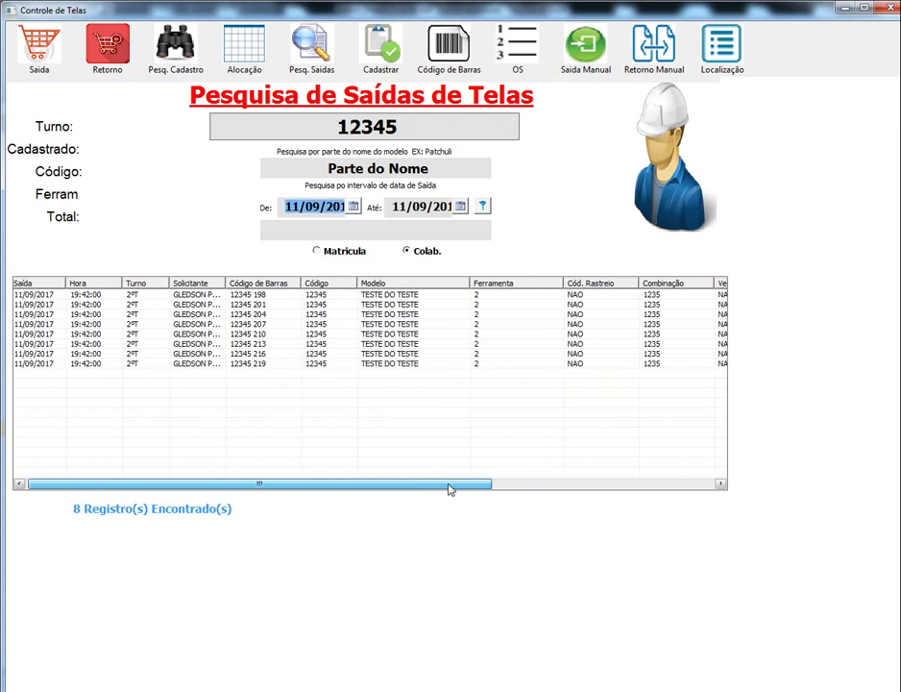
# Debug the record-click error, change the activated workbook to Banco_Dados_Regefe, and rerun the form.
pyautogui.click(416, 342)
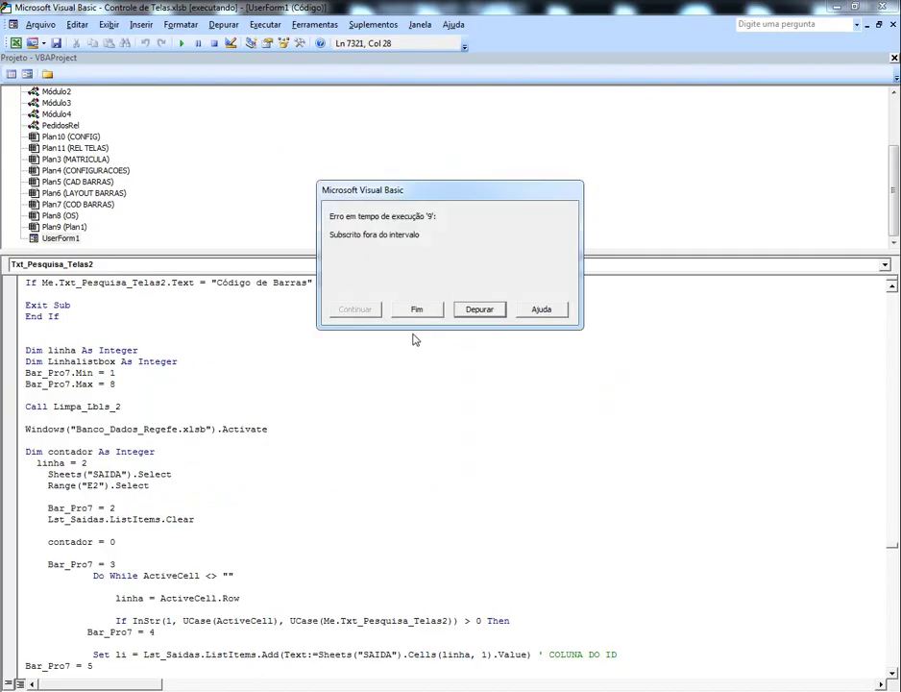
pyautogui.click(479, 309)
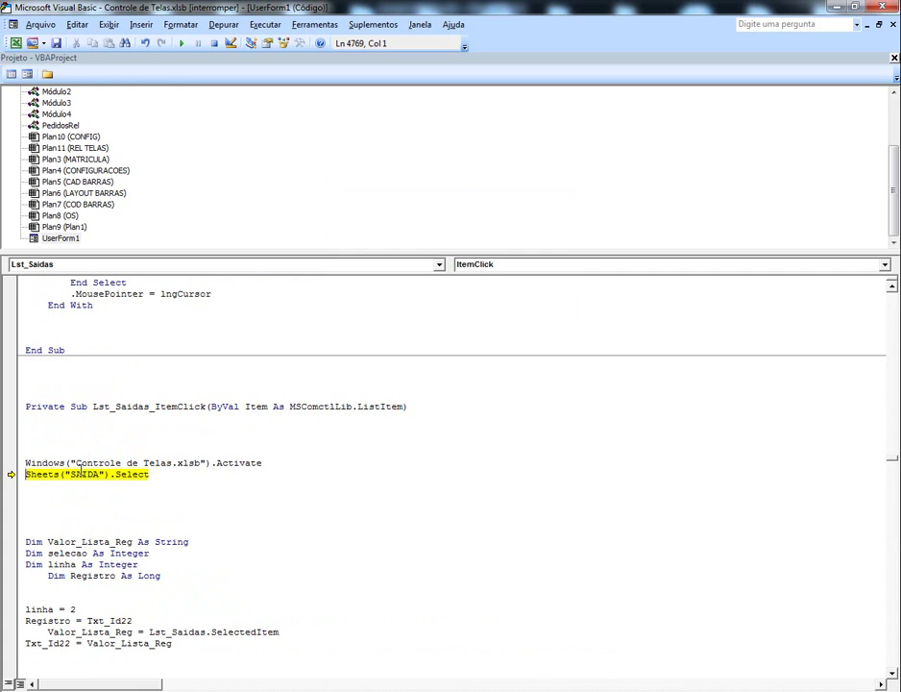
pyautogui.moveTo(76, 463); pyautogui.dragTo(172, 463)
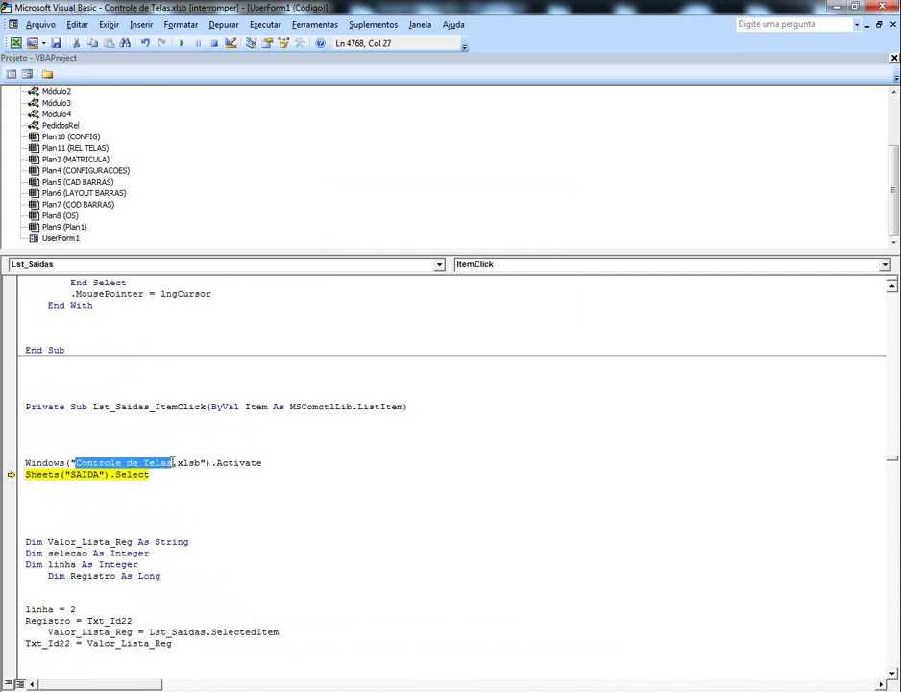
pyautogui.write('Banmco')
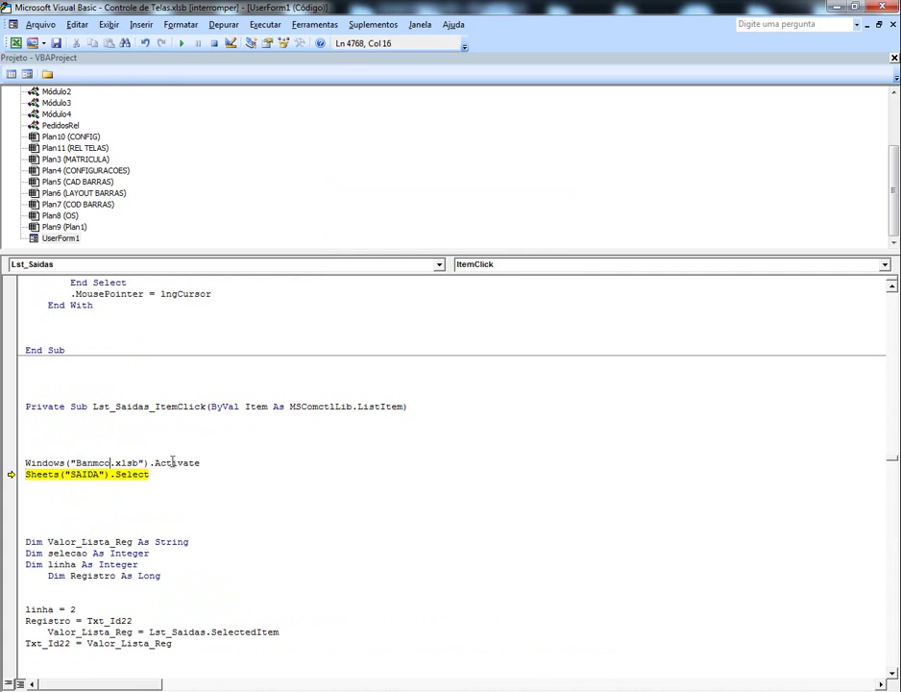
pyautogui.press('BackSpace')
pyautogui.write('_D')
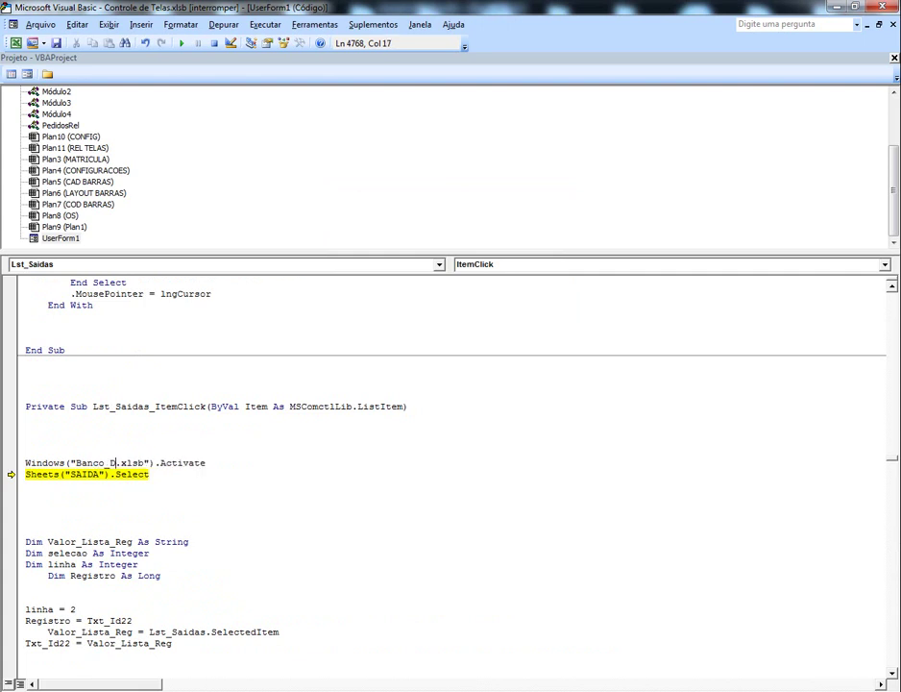
pyautogui.write('ados_')
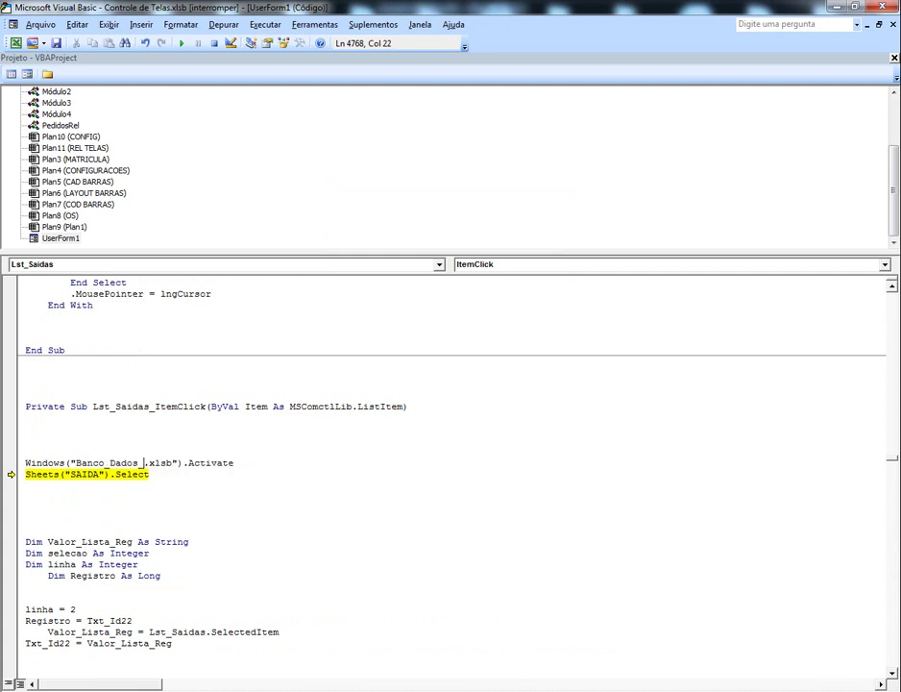
pyautogui.write('Regefe')
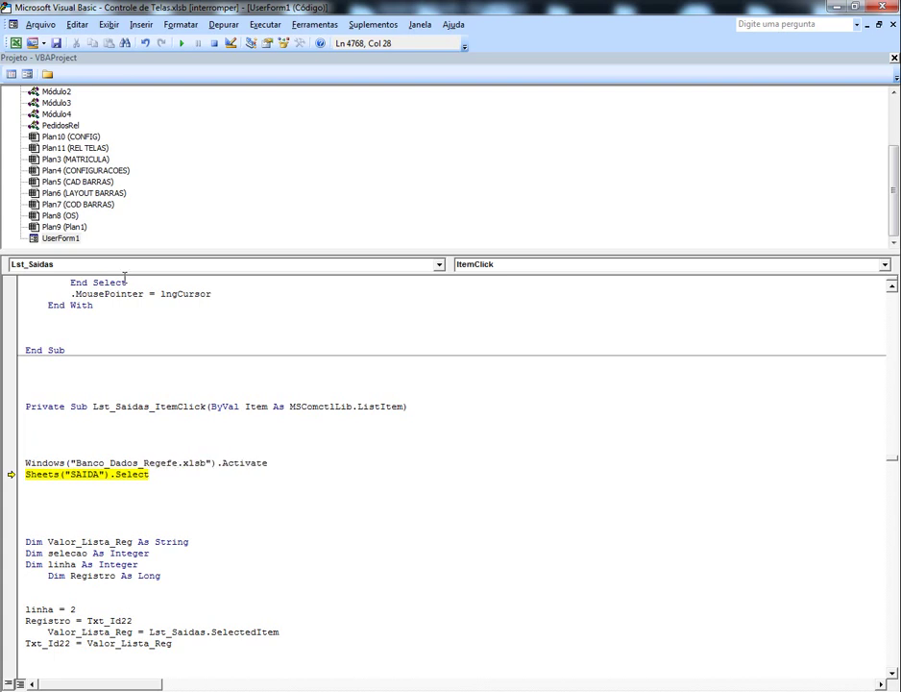
pyautogui.click(216, 44)
pyautogui.click(182, 43)
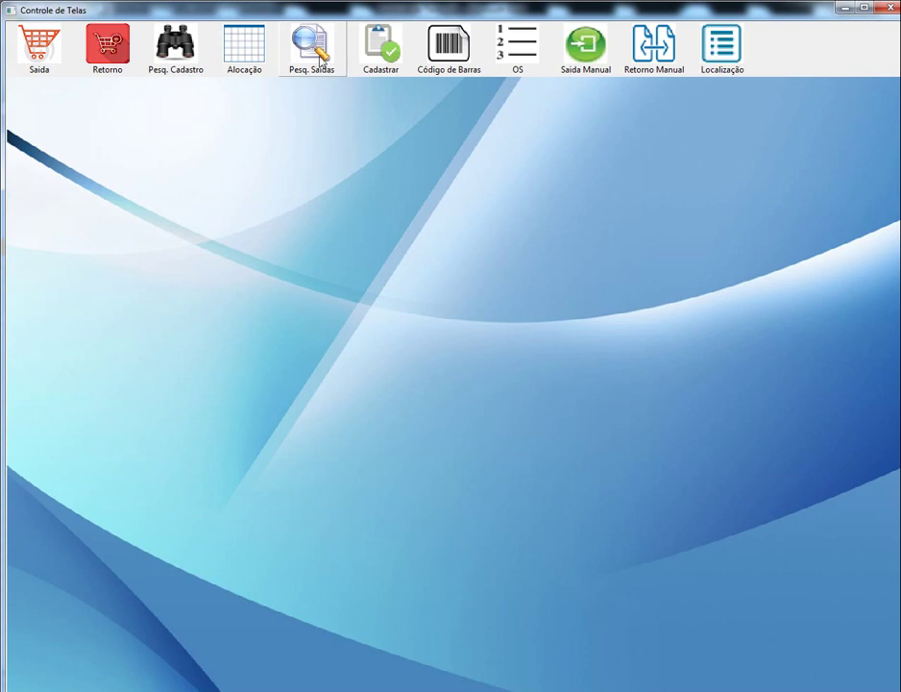
# Filter exits to code 12345 and view record 12345 210's details (Turno 2ºT, Ferram 2).
pyautogui.click(173, 46)
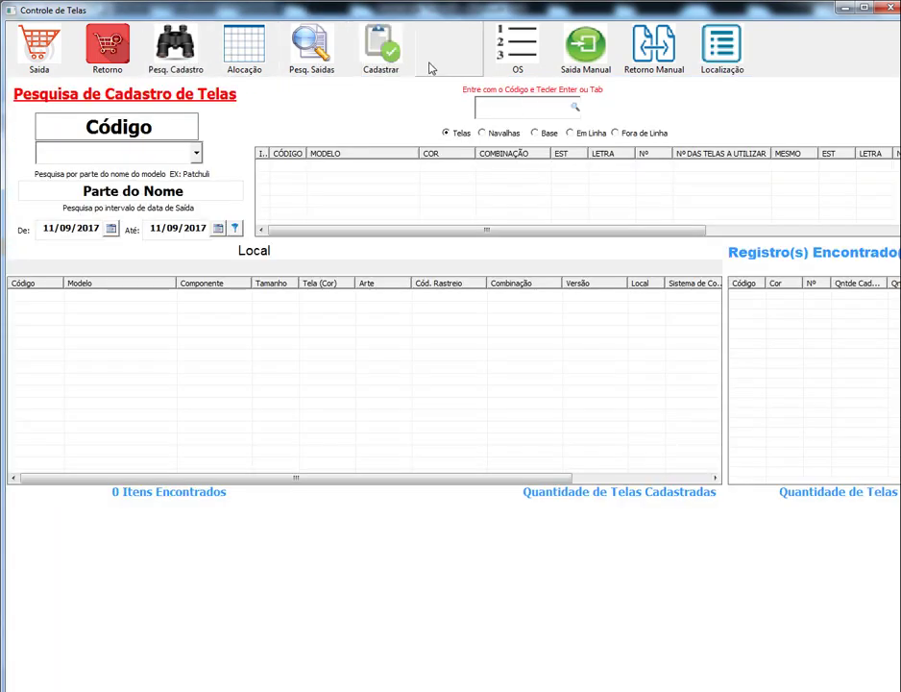
pyautogui.click(313, 46)
pyautogui.click(318, 132)
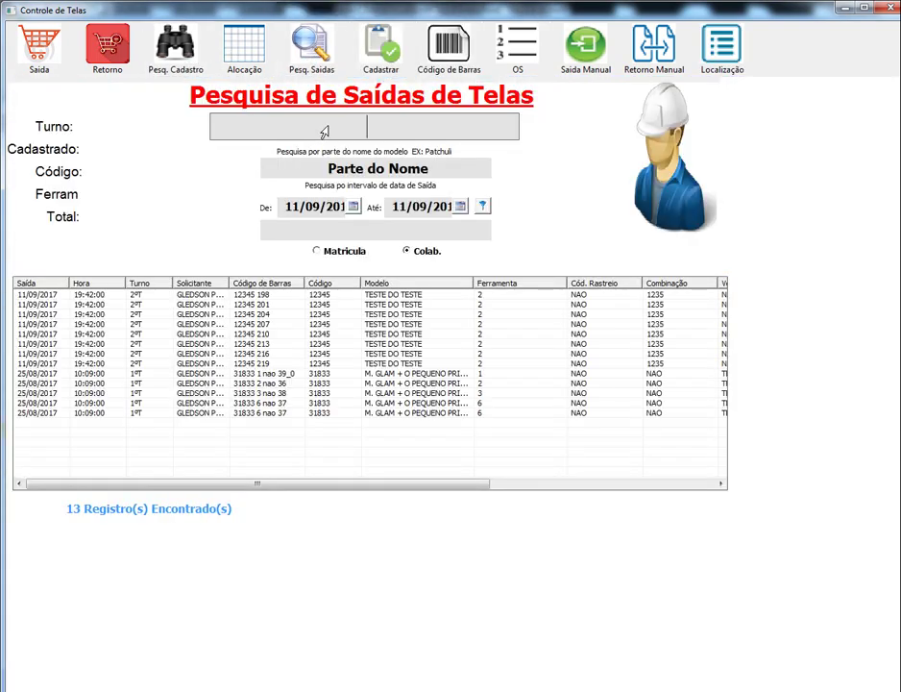
pyautogui.write('12345')
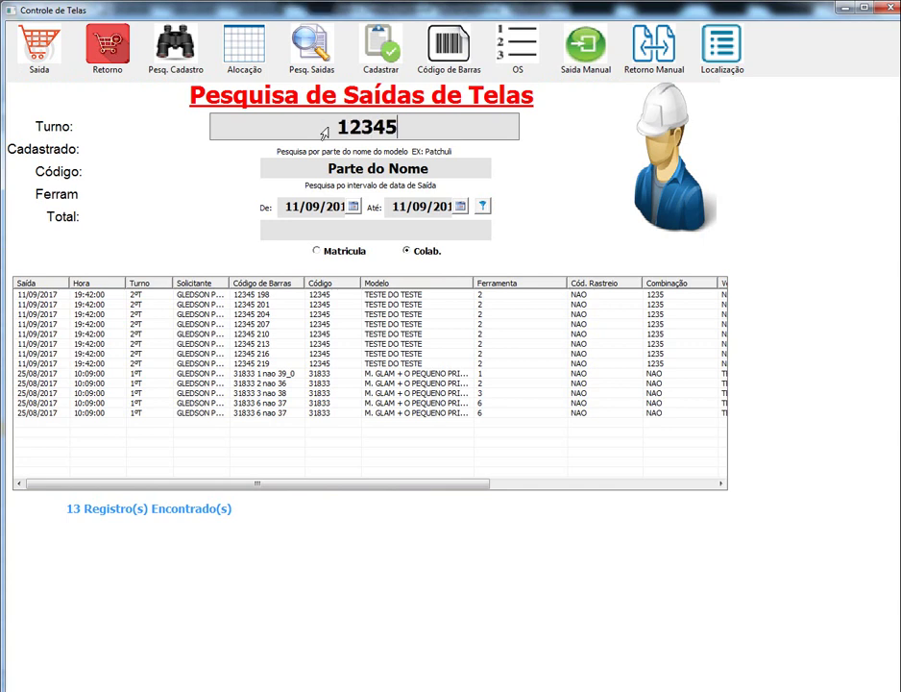
pyautogui.press('Return')
pyautogui.click(366, 334)
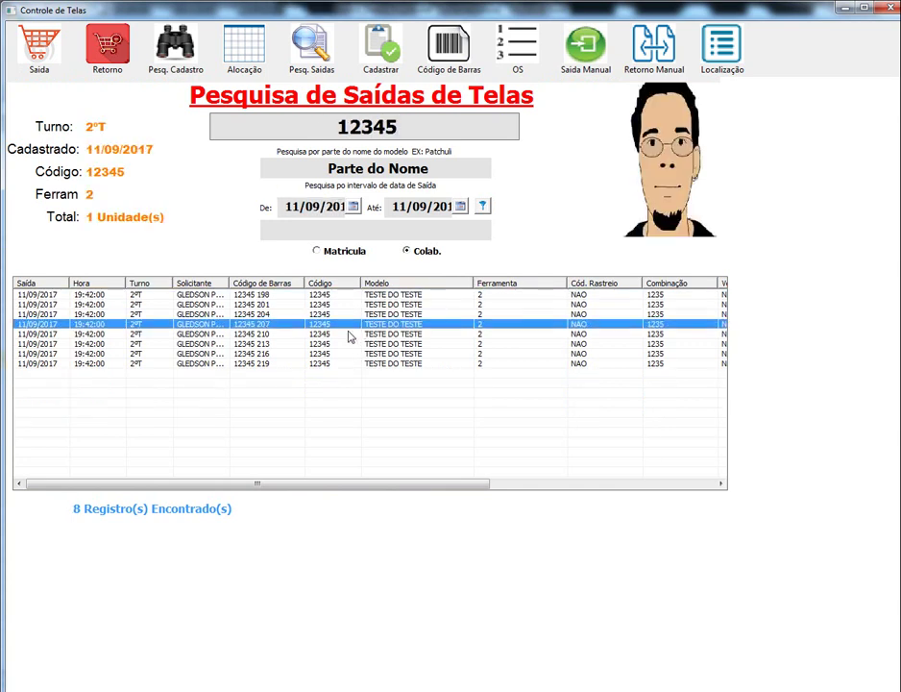
pyautogui.press('Up')
pyautogui.press('Up')
pyautogui.press('Up')
pyautogui.press('Up')
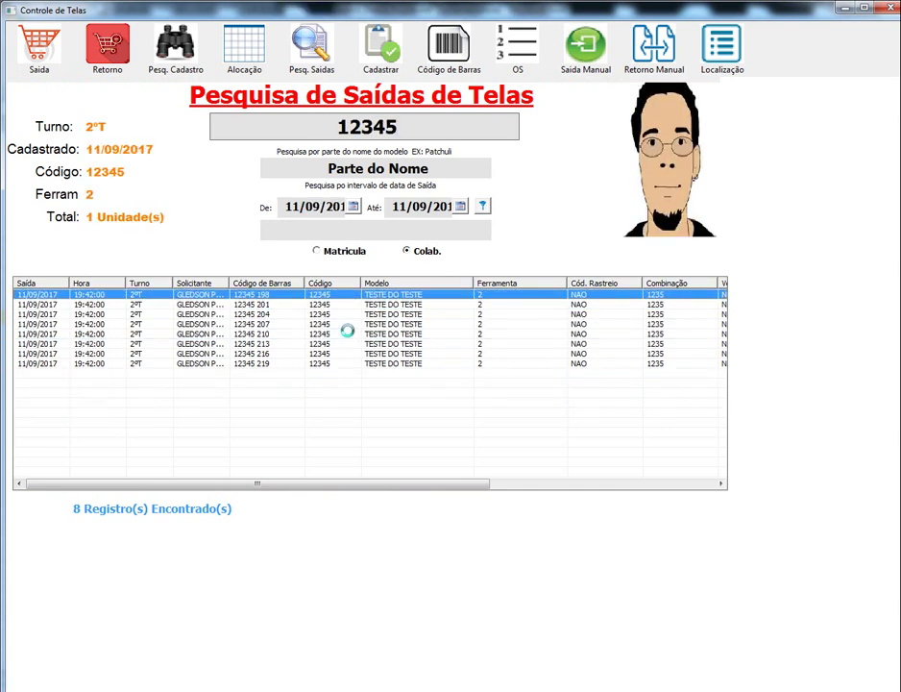
pyautogui.press('Down')
pyautogui.press('Down')
pyautogui.press('Down')
pyautogui.press('Down')
pyautogui.press('Down')
pyautogui.press('Down')
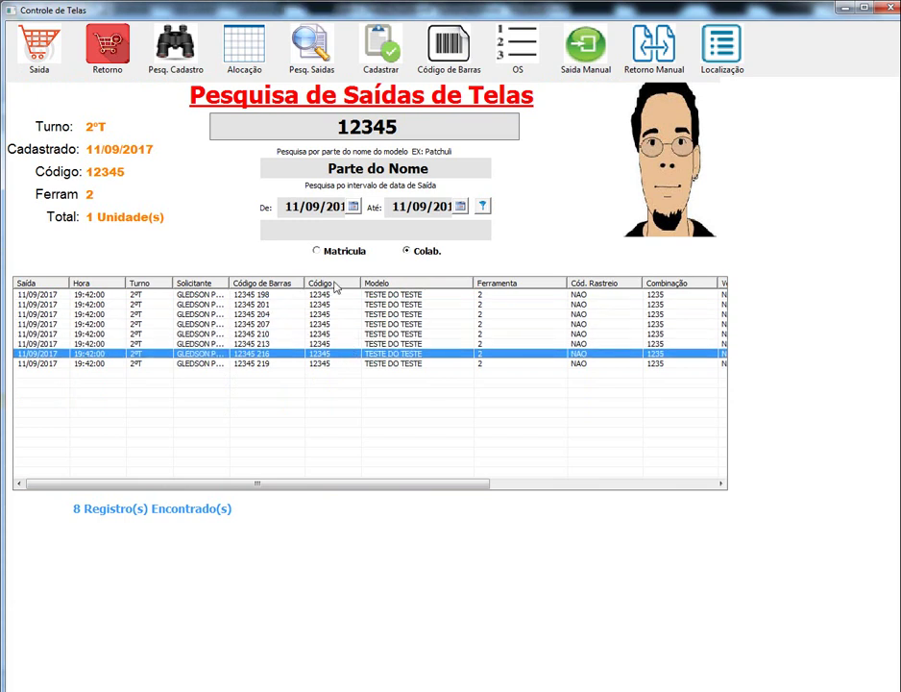
# Load code 12345 on the Saída Manual form and filter the grid to tela 2.
pyautogui.click(586, 67)
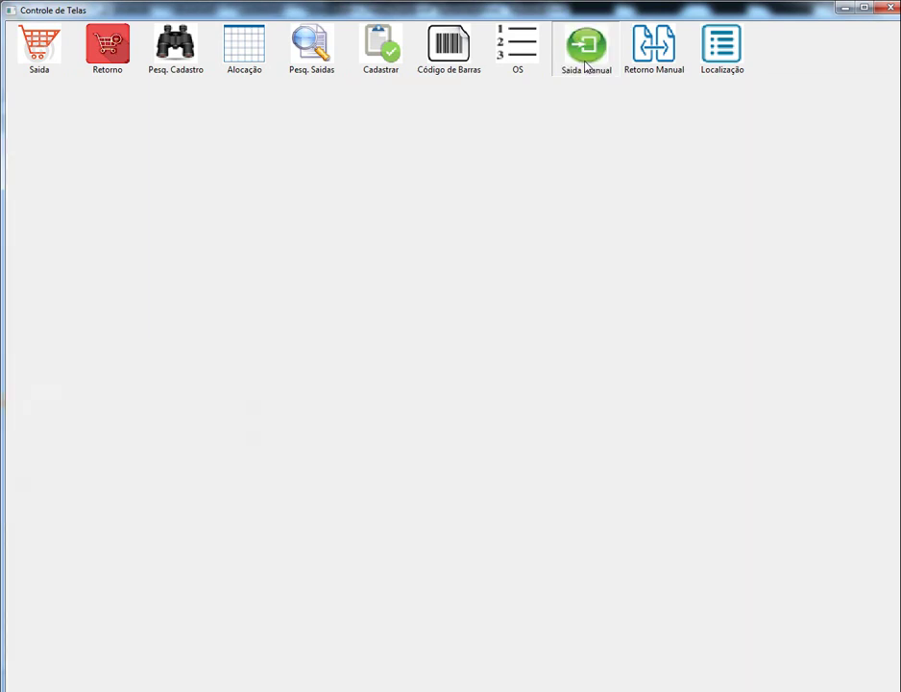
pyautogui.write('12')
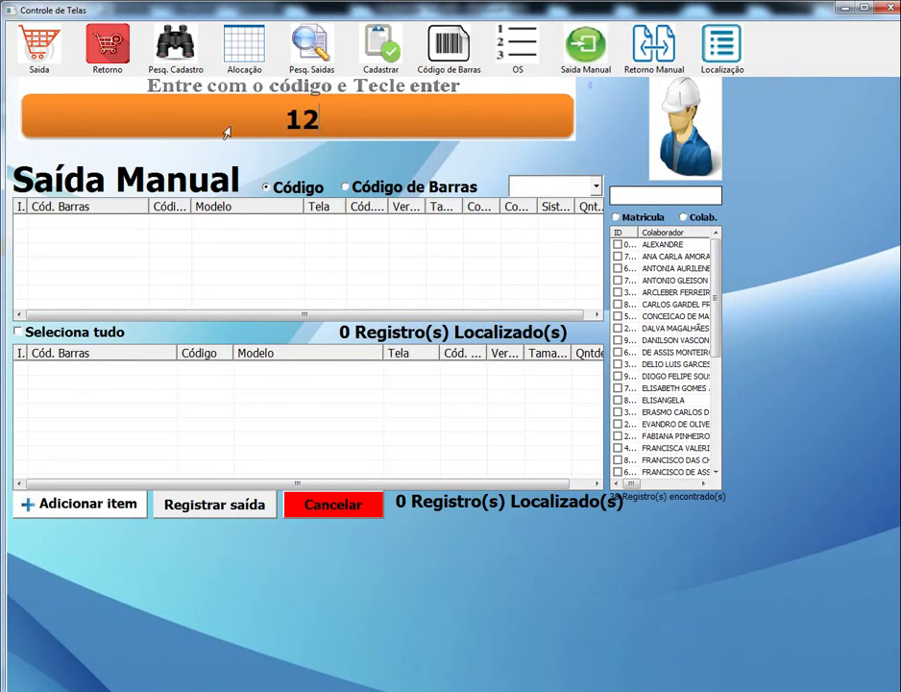
pyautogui.write('345')
pyautogui.press('Return')
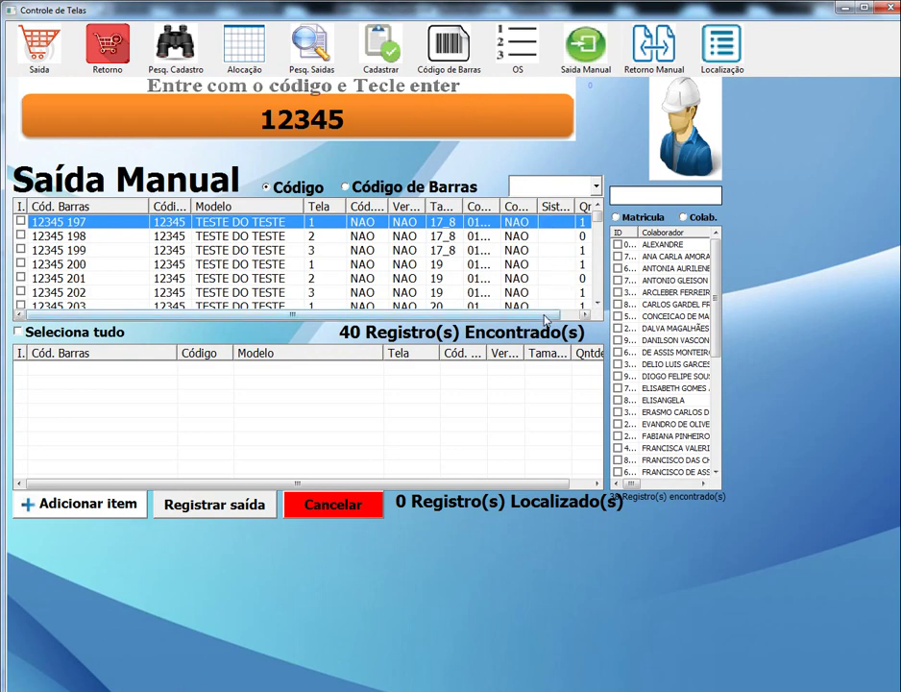
pyautogui.moveTo(553, 318); pyautogui.dragTo(574, 321)
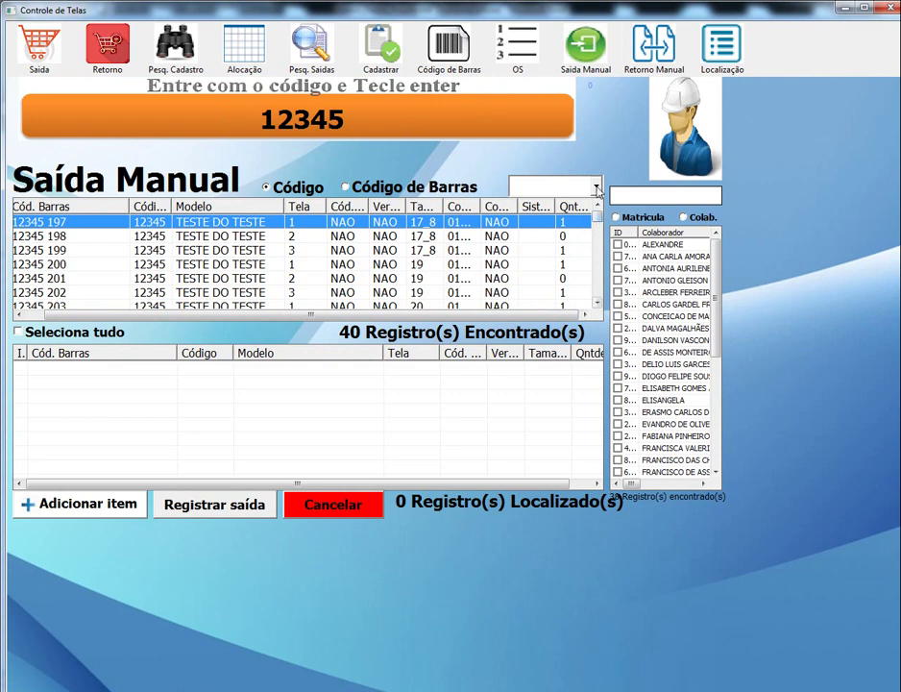
pyautogui.click(595, 189)
pyautogui.click(568, 231)
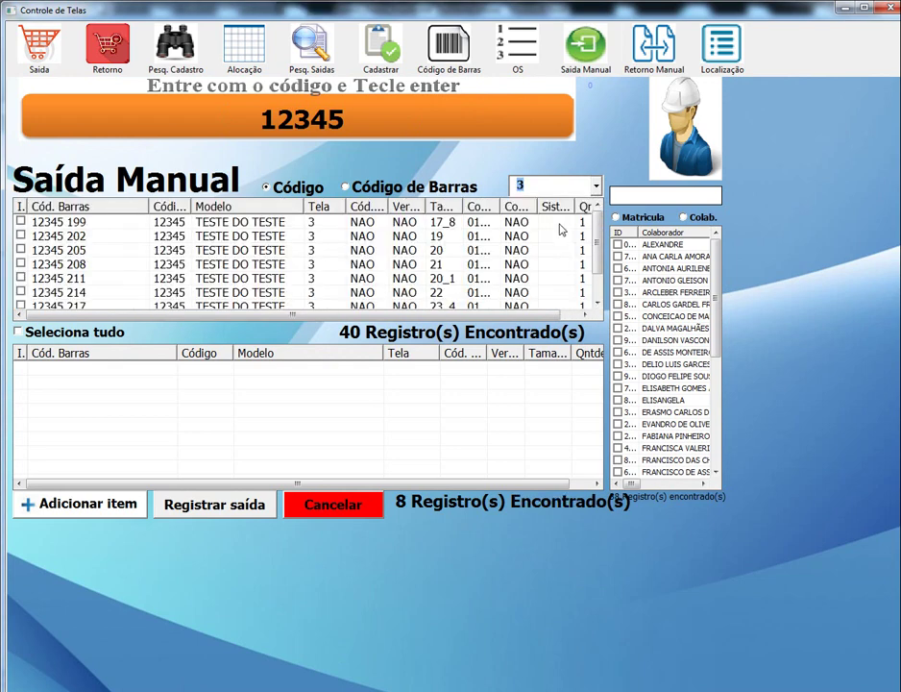
pyautogui.click(595, 189)
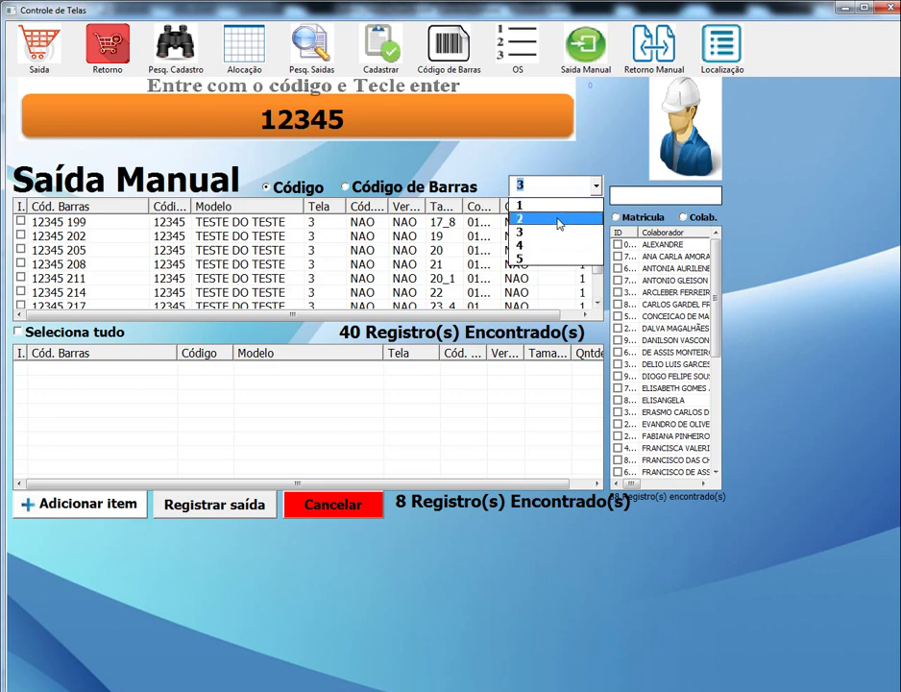
pyautogui.click(558, 223)
pyautogui.click(570, 315)
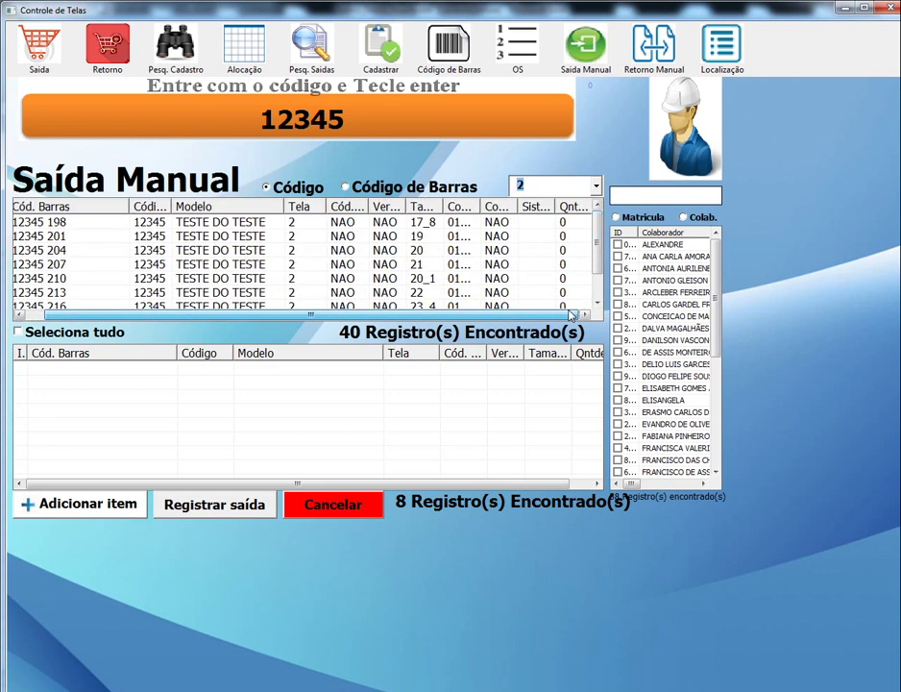
# Tick all listed tela 2 screens, then untick the 12345 207 row.
pyautogui.click(32, 333)
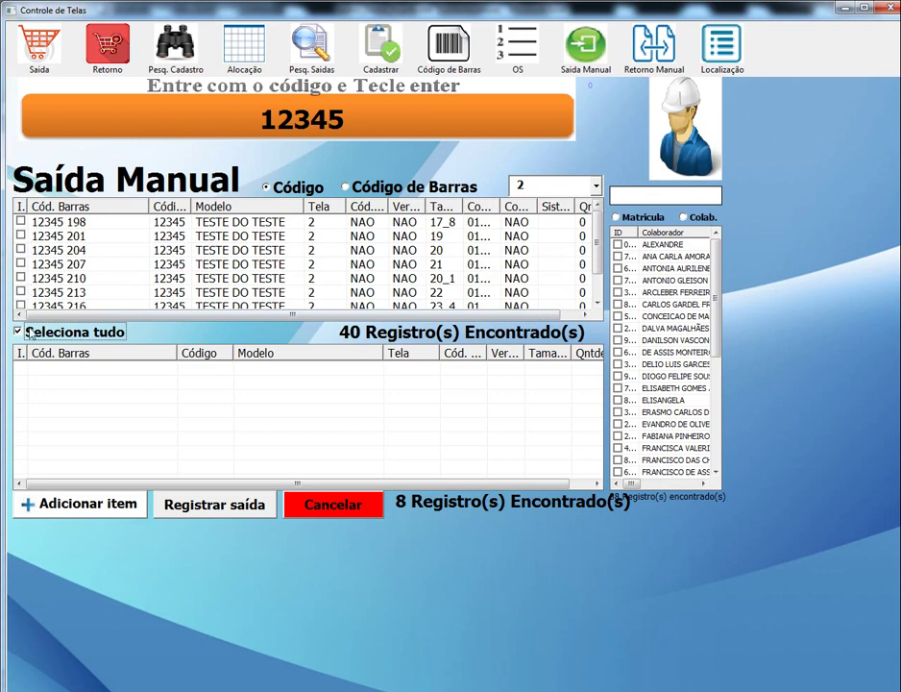
pyautogui.moveTo(23, 292)
pyautogui.mouseDown()
pyautogui.moveTo(21, 245)
pyautogui.moveTo(21, 263)
pyautogui.mouseUp()
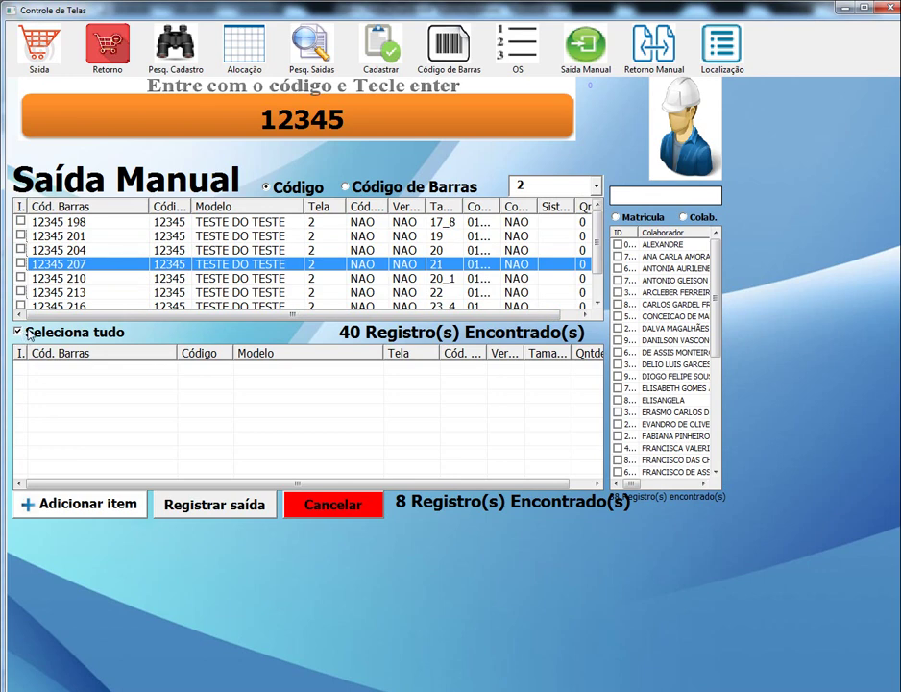
pyautogui.click(19, 332)
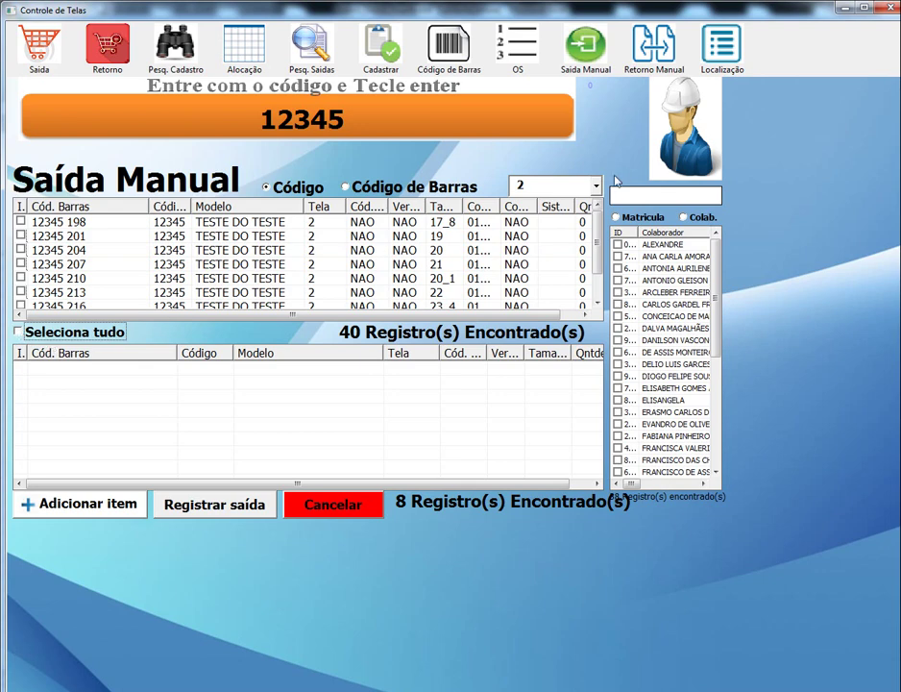
# Clear the Tela filter, tick all screens and add the 32 tela 1 and 3 records.
pyautogui.click(595, 187)
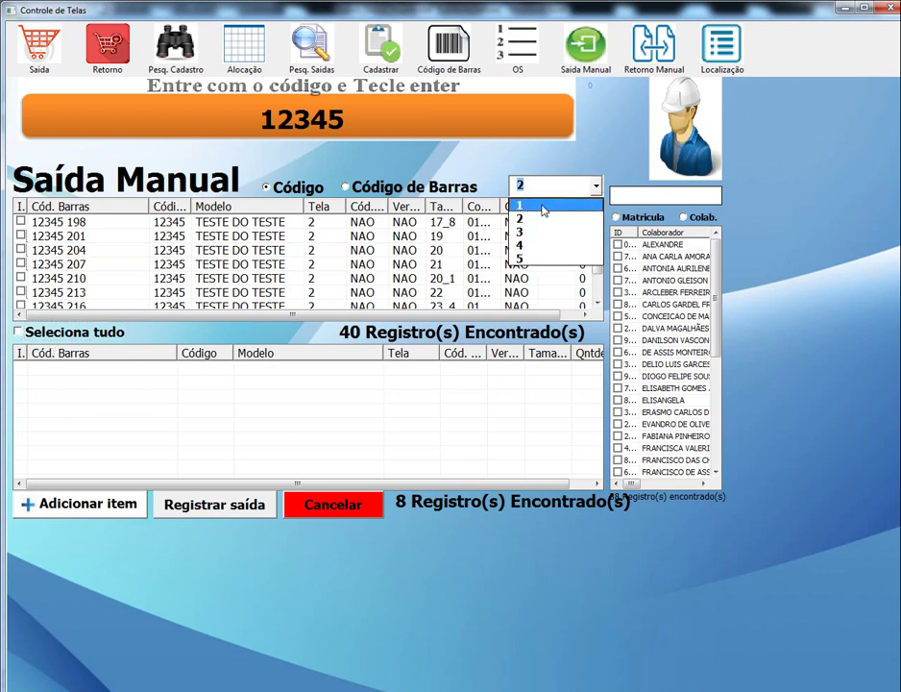
pyautogui.click(548, 207)
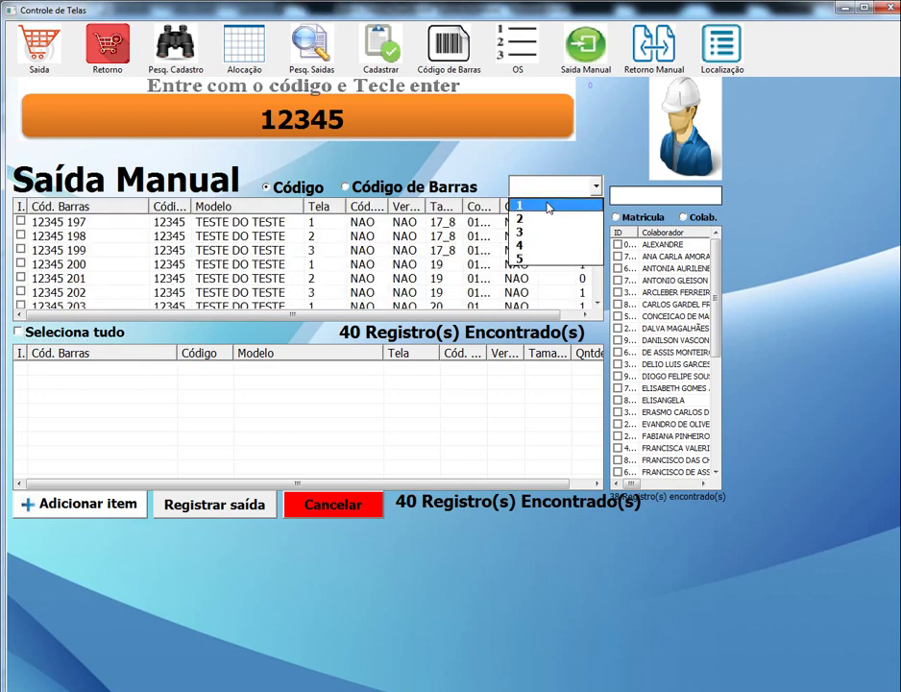
pyautogui.click(82, 332)
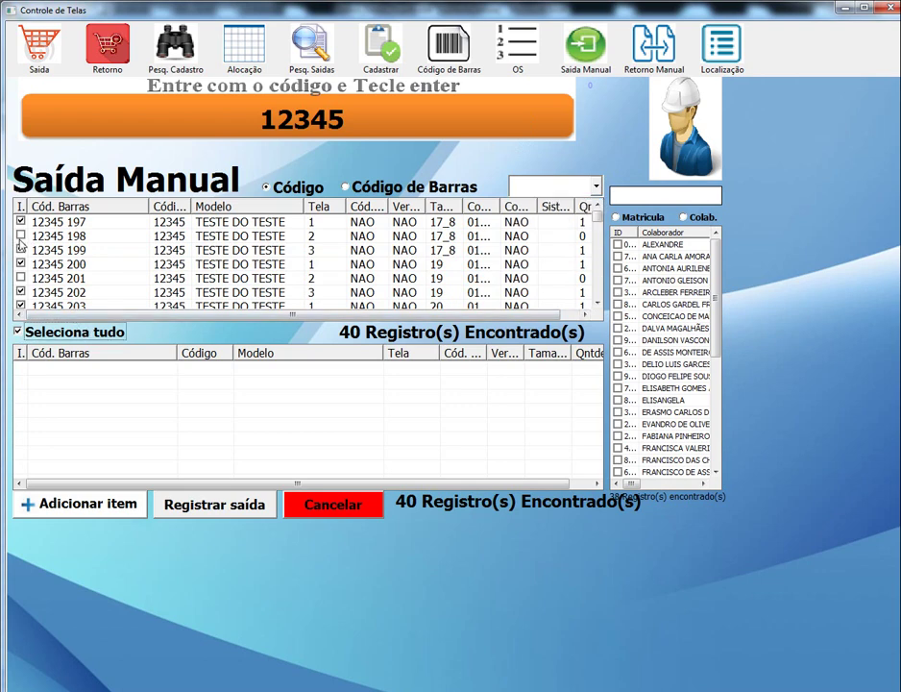
pyautogui.click(27, 237)
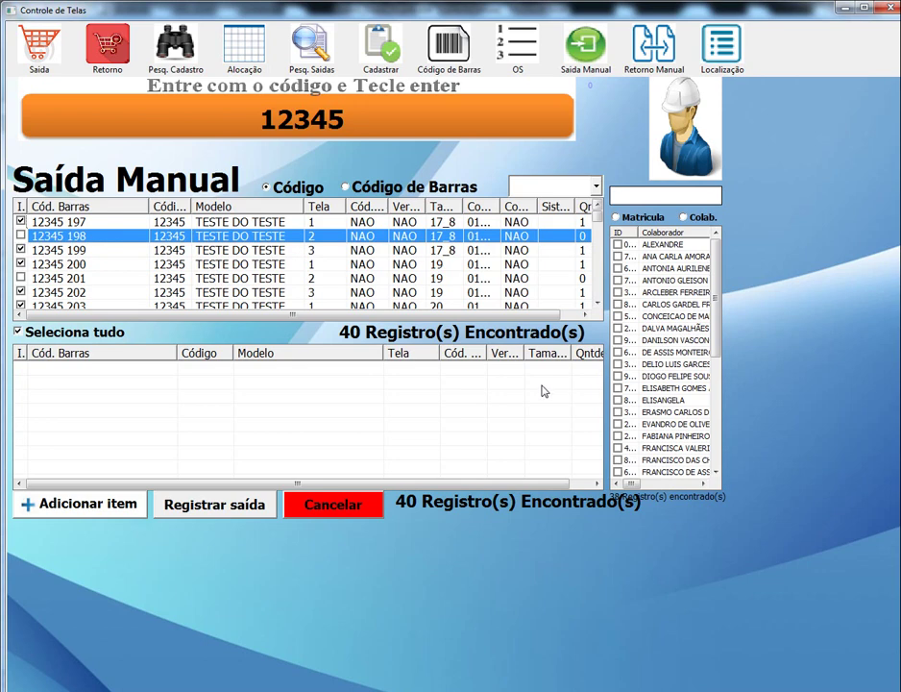
pyautogui.click(123, 506)
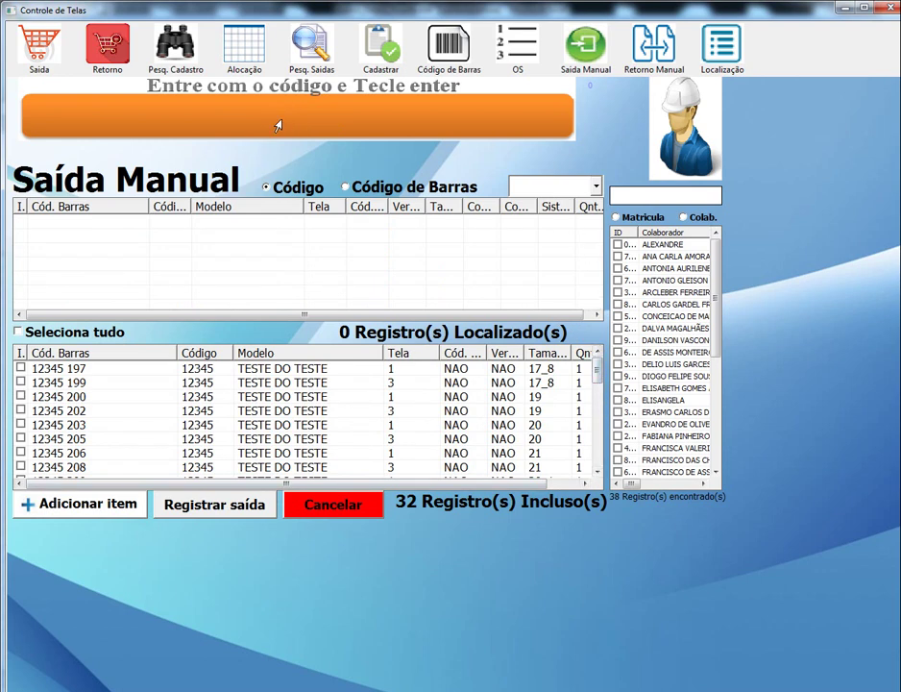
# Reload all records for code 12345 on the manual exit form.
pyautogui.write('12345')
pyautogui.press('Return')
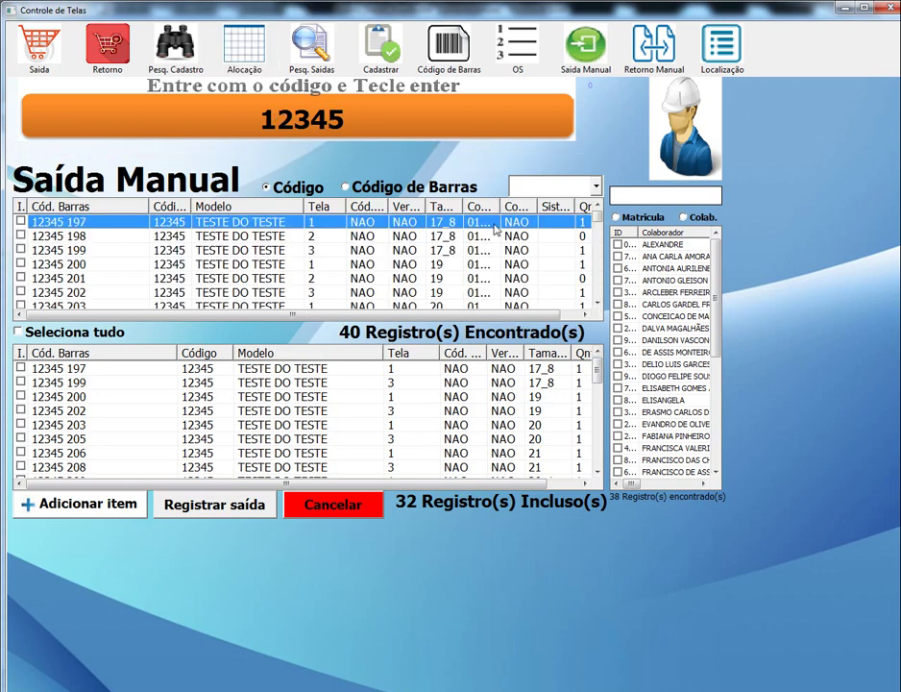
pyautogui.click(503, 315)
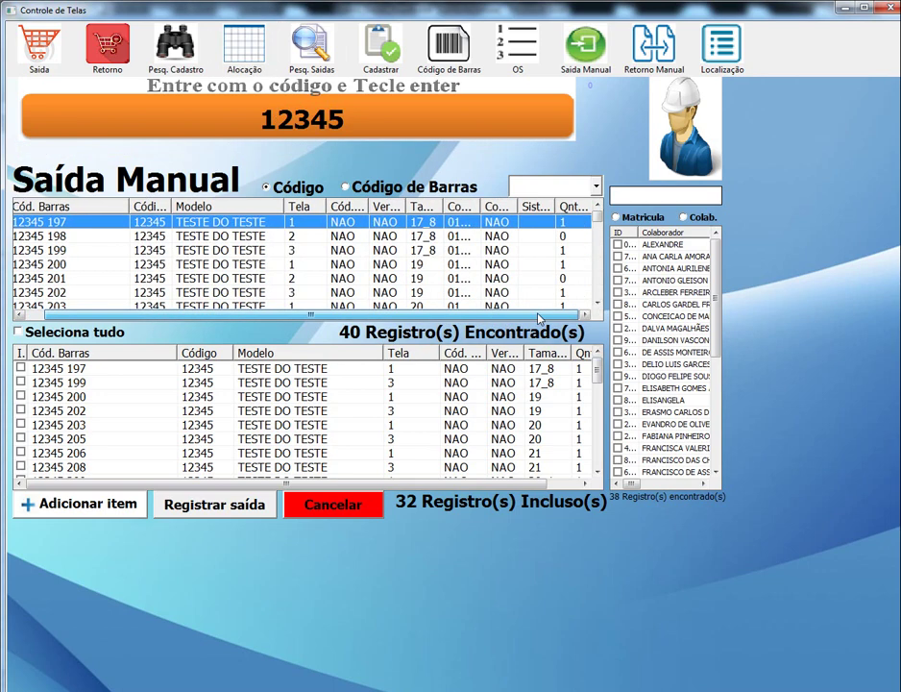
pyautogui.click(598, 233)
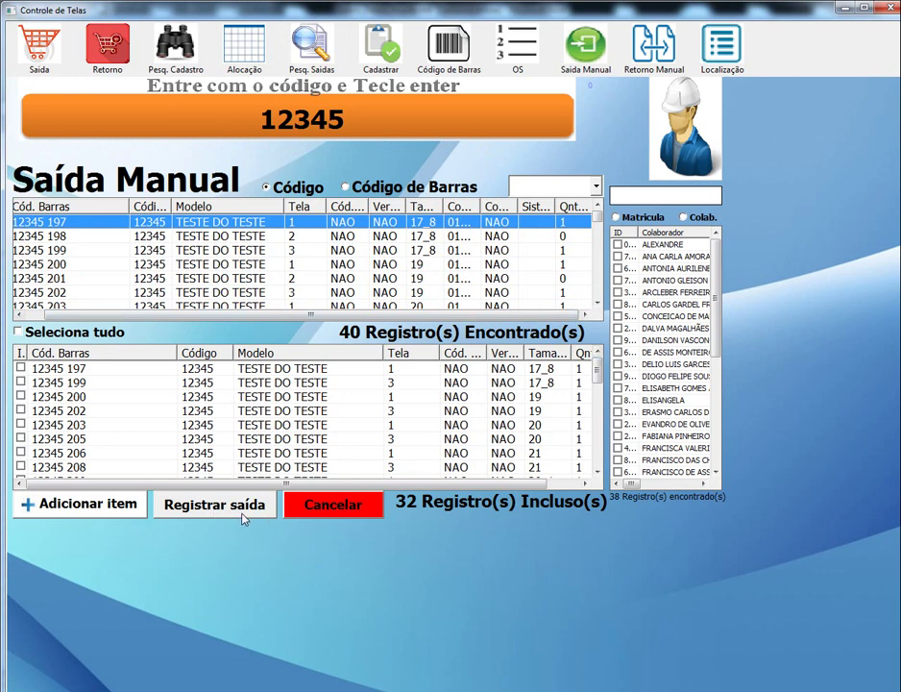
# Search collaborators by name 'GL', tick the match, and register exit of the 32 screens.
pyautogui.click(685, 218)
pyautogui.write('GL')
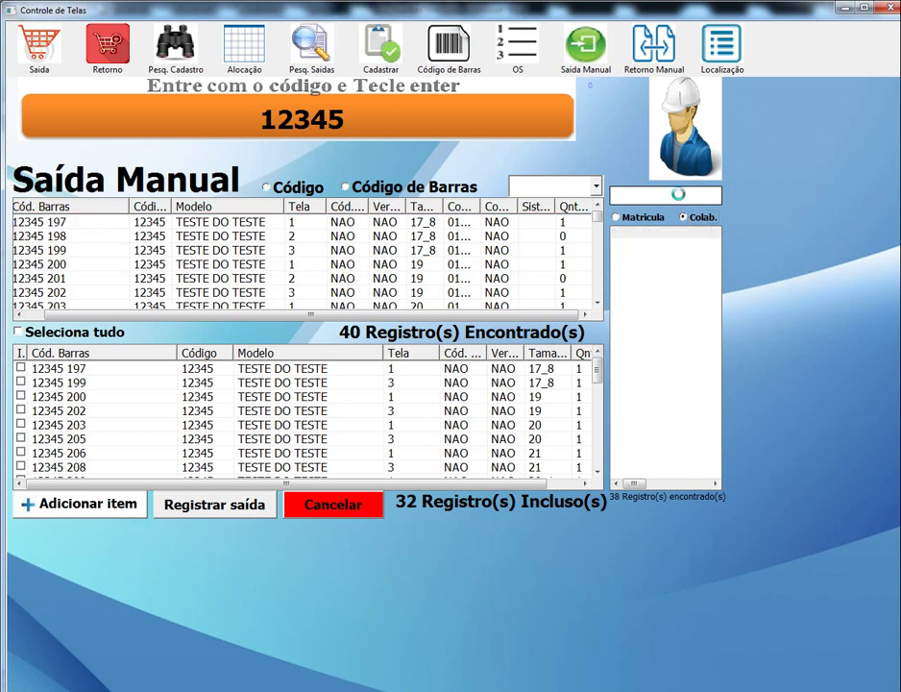
pyautogui.click(617, 256)
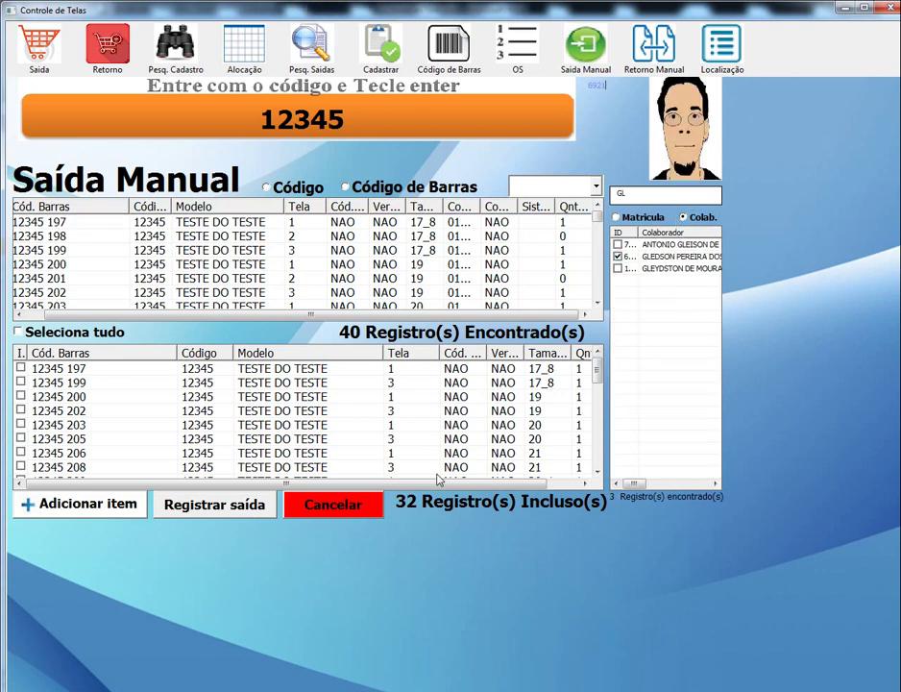
pyautogui.click(247, 517)
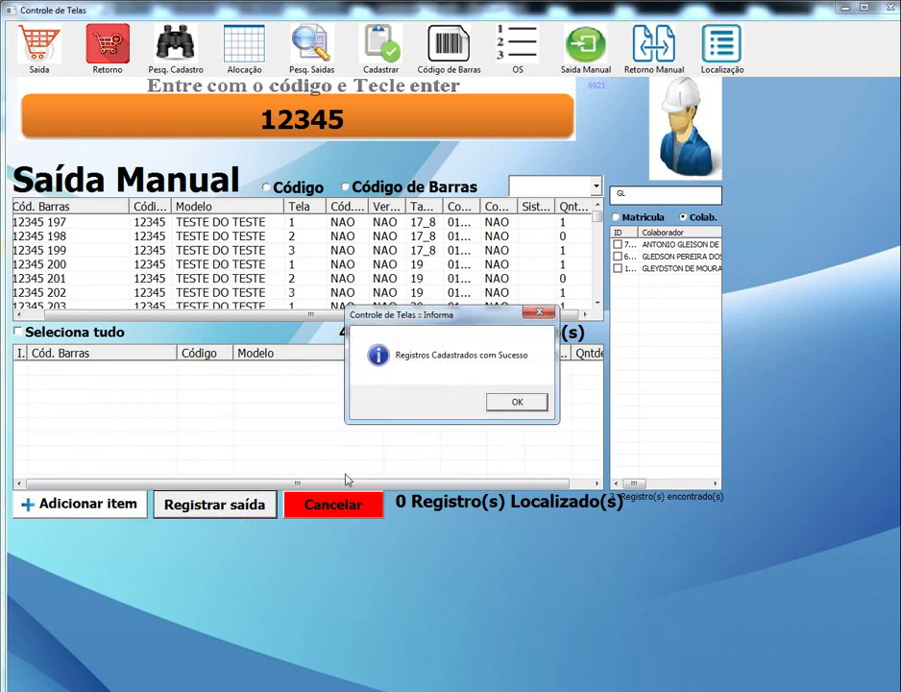
# Acknowledge the exit success message and dismiss the 'Busca não Cadastrada' notice.
pyautogui.click(516, 405)
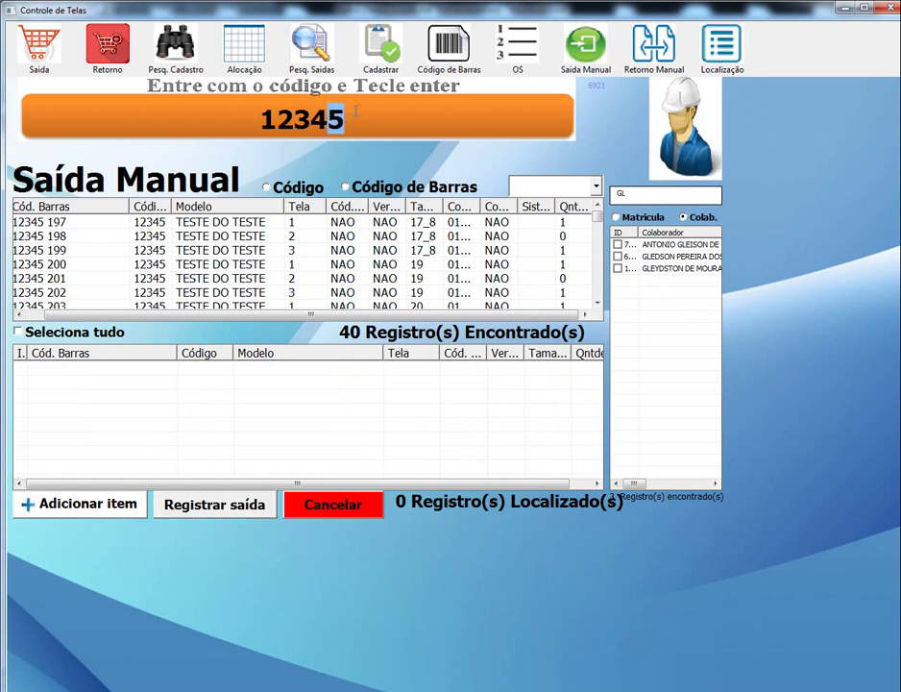
pyautogui.press('Return')
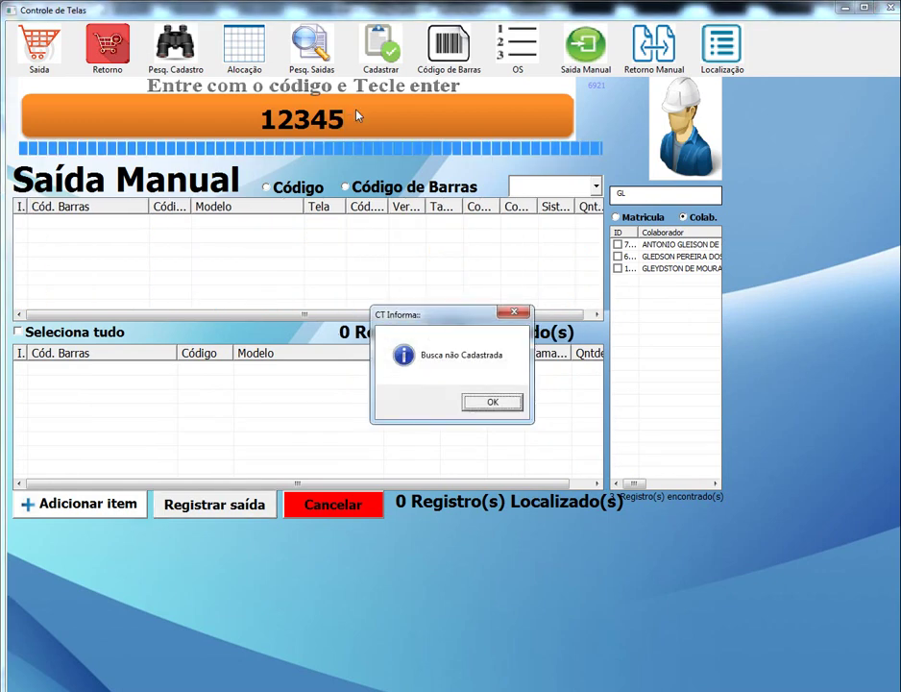
pyautogui.click(486, 400)
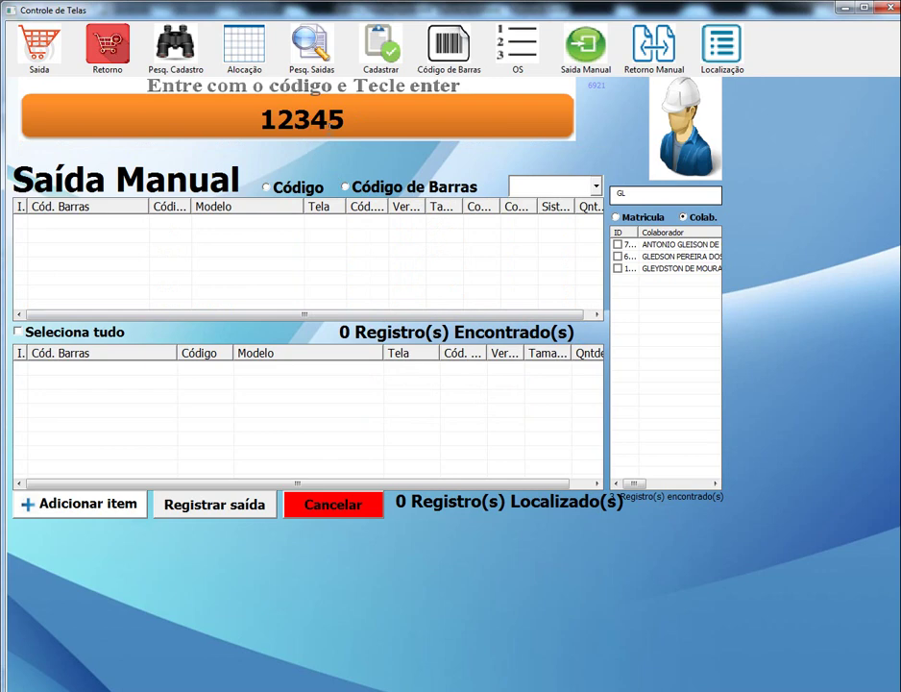
# Reload code 12345 in Código mode, listing 40 records now at quantity 0.
pyautogui.moveTo(355, 125); pyautogui.dragTo(239, 121)
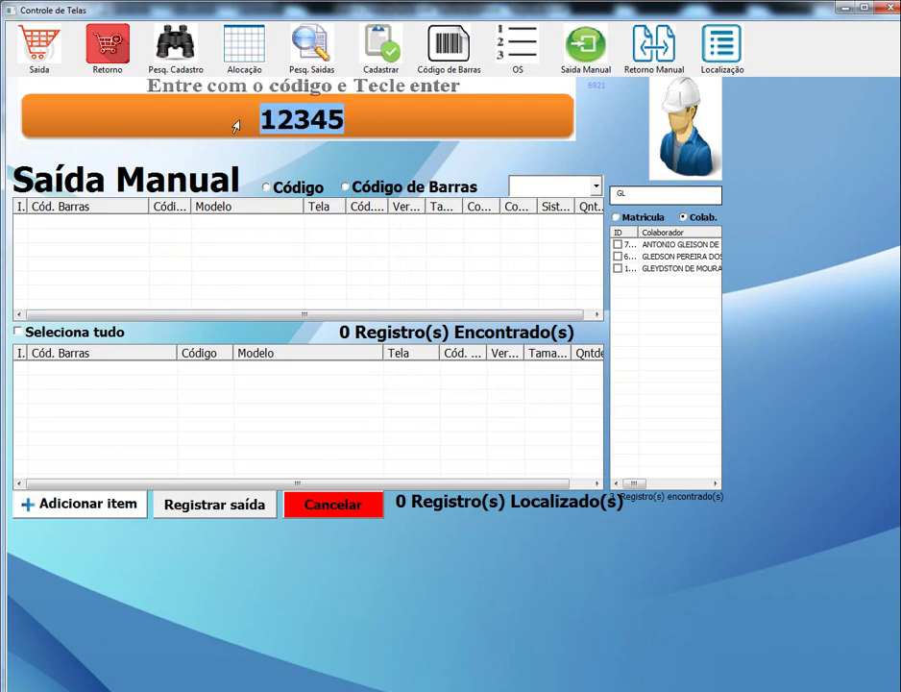
pyautogui.click(294, 188)
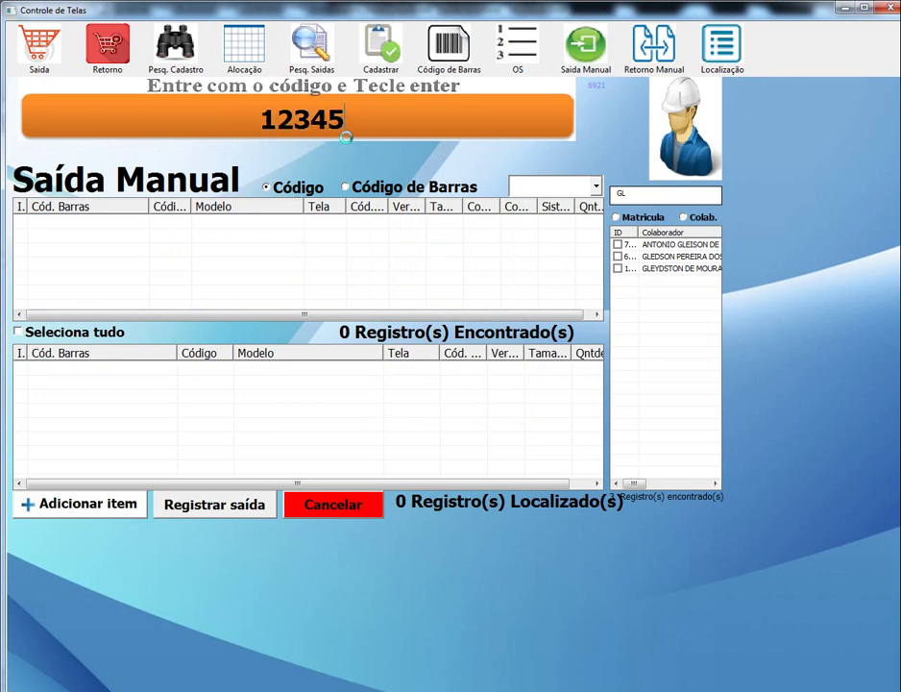
pyautogui.press('Return')
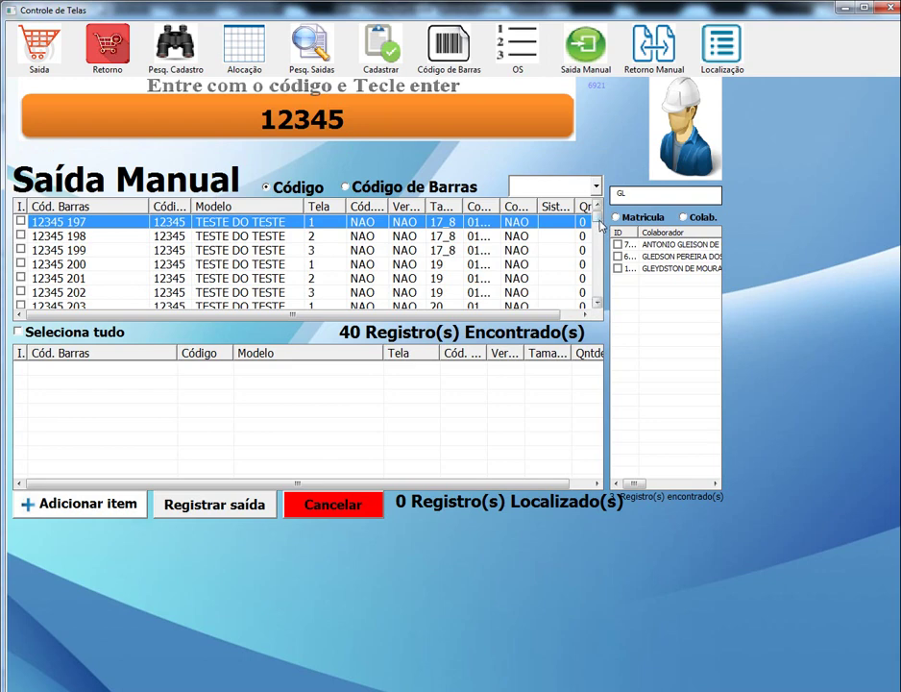
pyautogui.scroll(-10, 600, 234)
pyautogui.scroll(10, 603, 223)
# Return all code 12345 screens to stock via Retorno Manual, selecting all and registering.
pyautogui.click(649, 67)
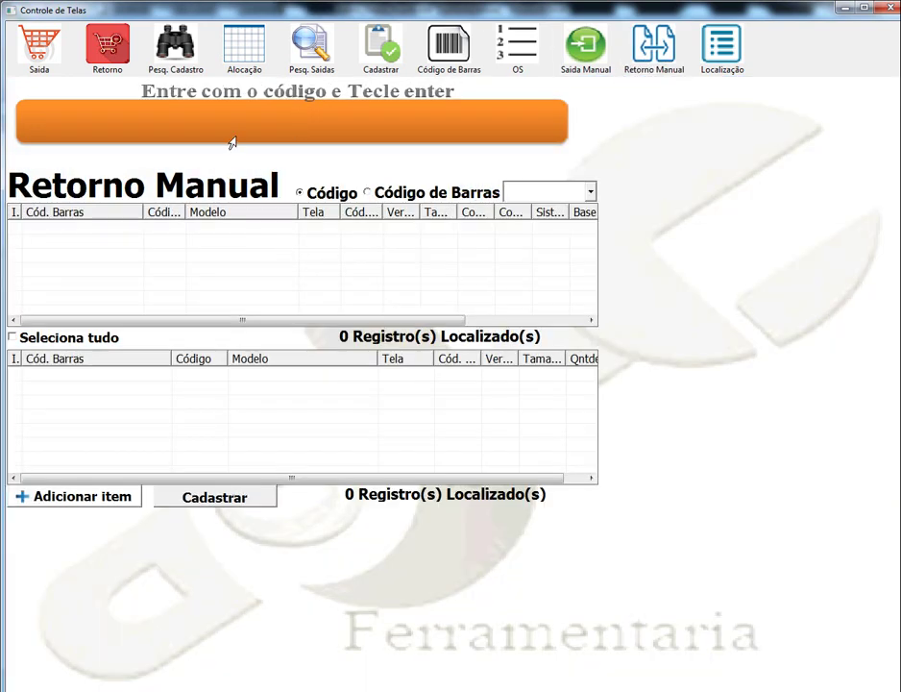
pyautogui.write('12345')
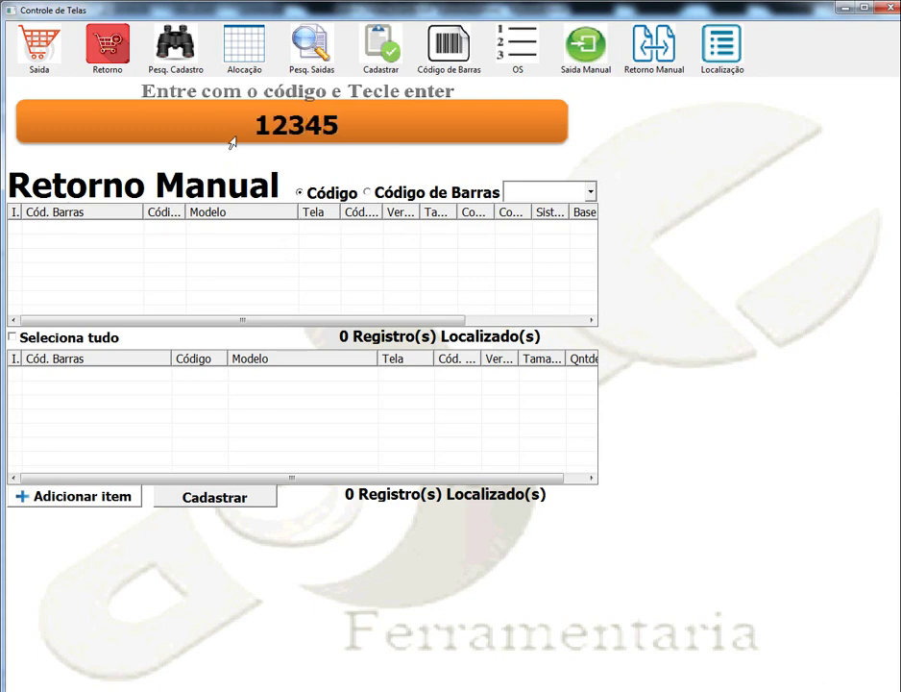
pyautogui.press('Return')
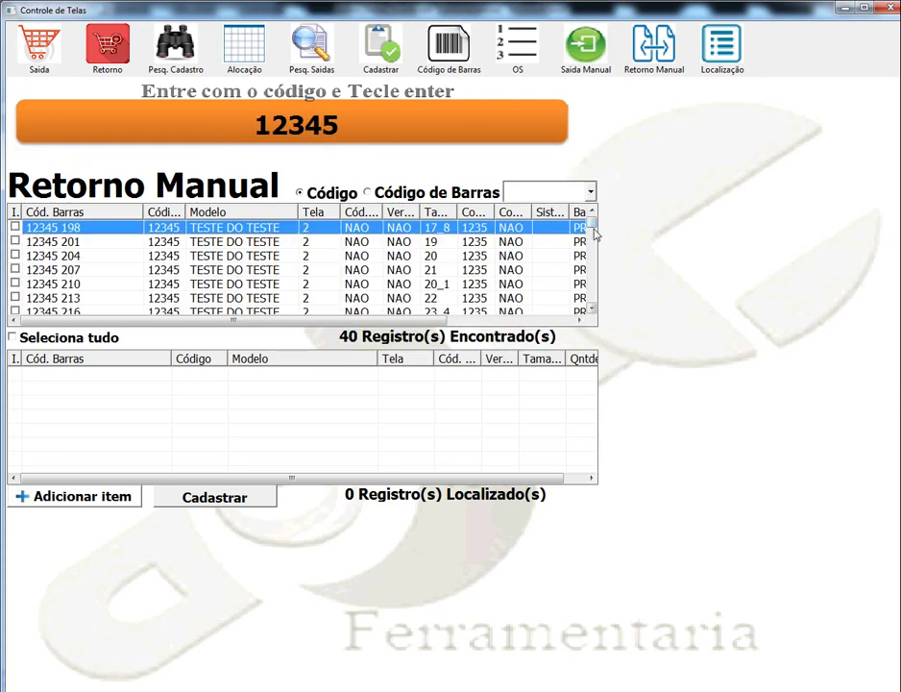
pyautogui.moveTo(593, 223); pyautogui.dragTo(583, 221)
pyautogui.click(96, 346)
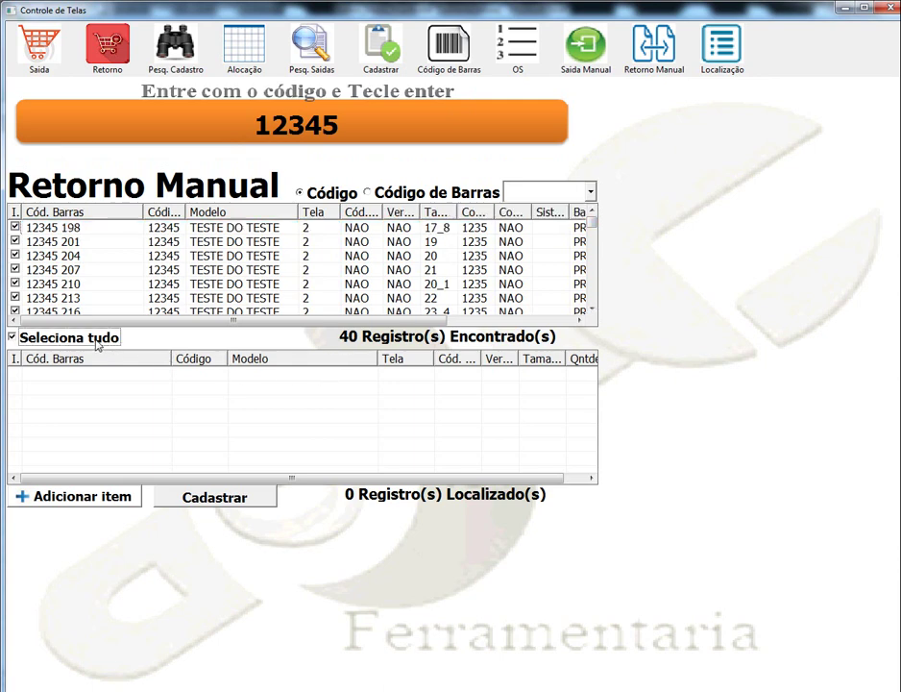
pyautogui.click(119, 498)
pyautogui.click(187, 496)
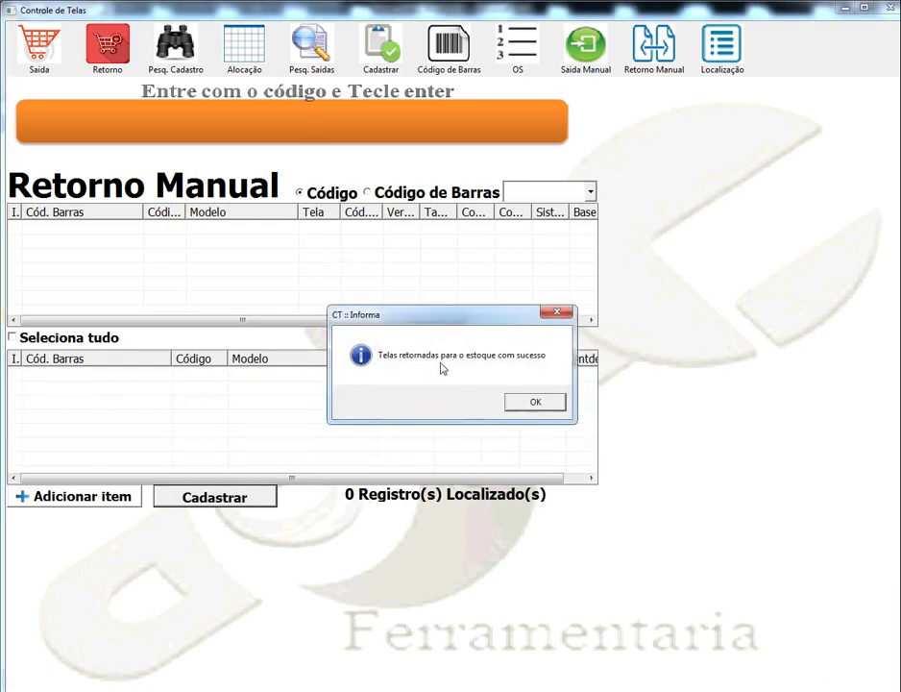
pyautogui.click(528, 406)
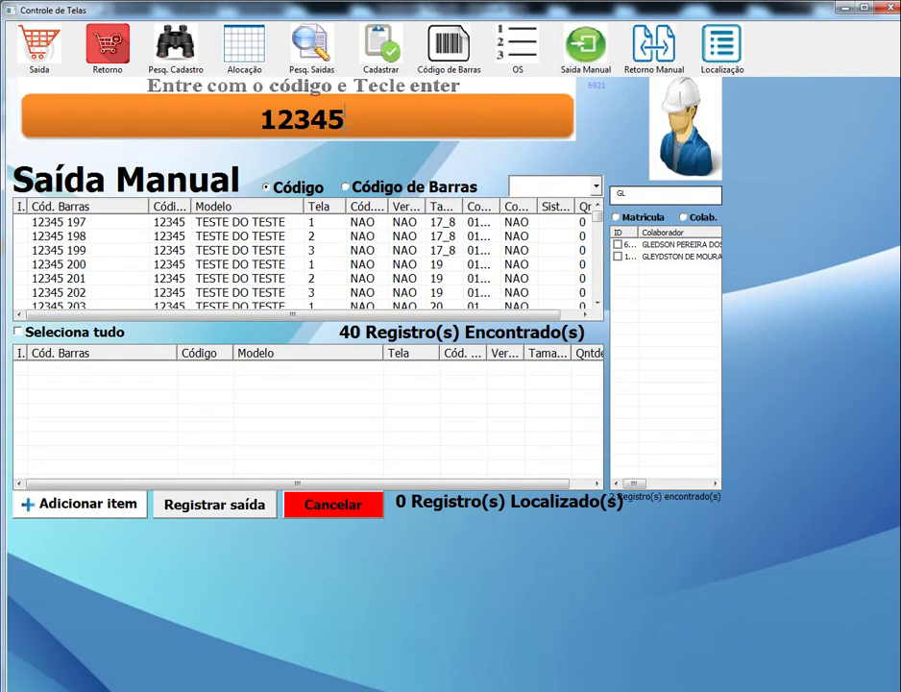
# Reload code 12345 and check its 40 records are back at quantity 1, toggling Seleciona tudo.
pyautogui.moveTo(344, 120); pyautogui.dragTo(328, 122)
pyautogui.click(347, 117)
pyautogui.press('Return')
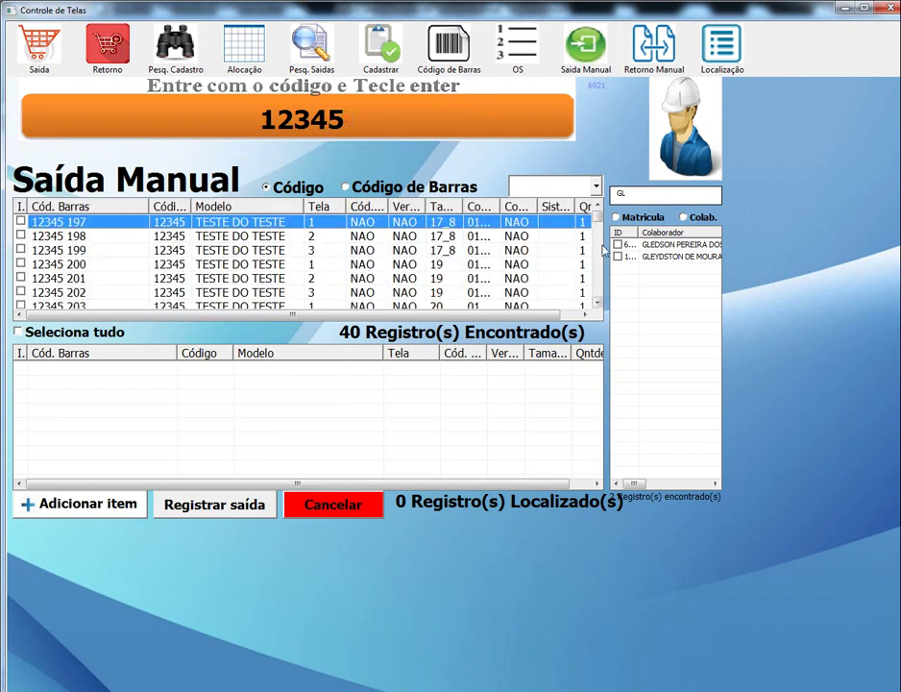
pyautogui.moveTo(602, 223); pyautogui.dragTo(598, 304)
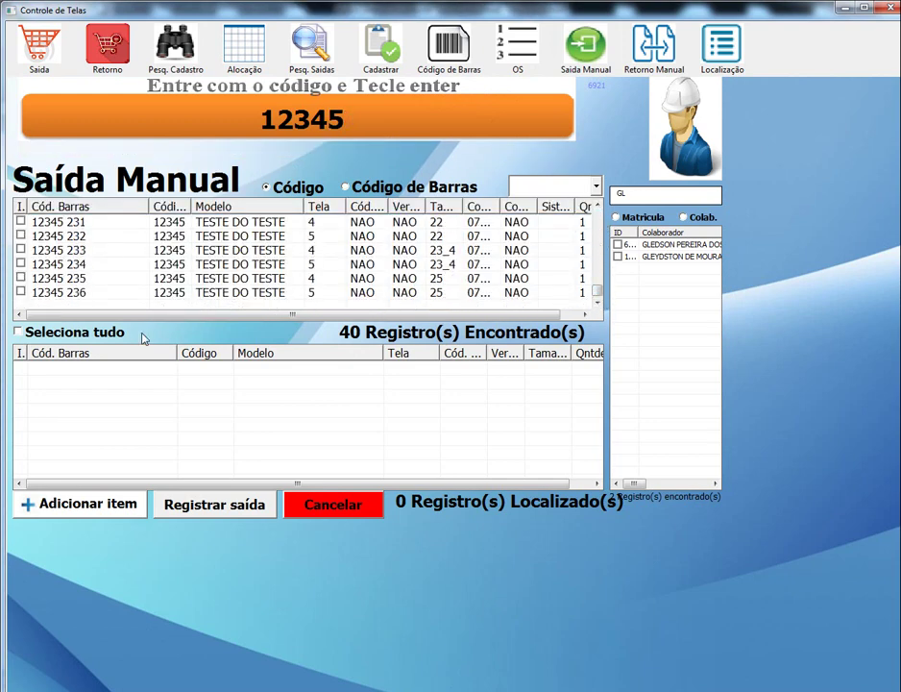
pyautogui.click(86, 331)
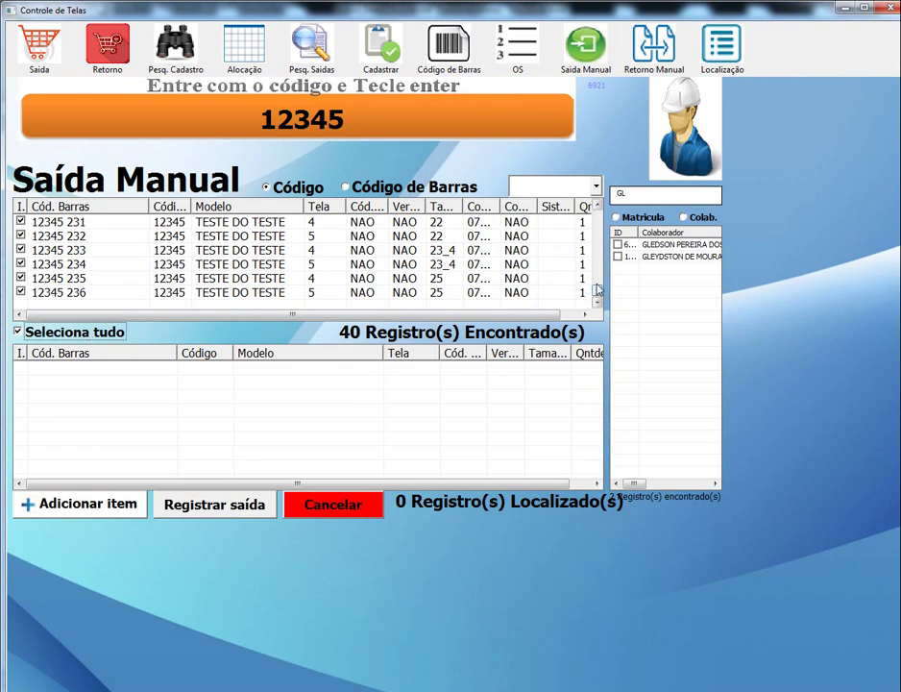
pyautogui.scroll(12, 333, 288)
pyautogui.click(72, 337)
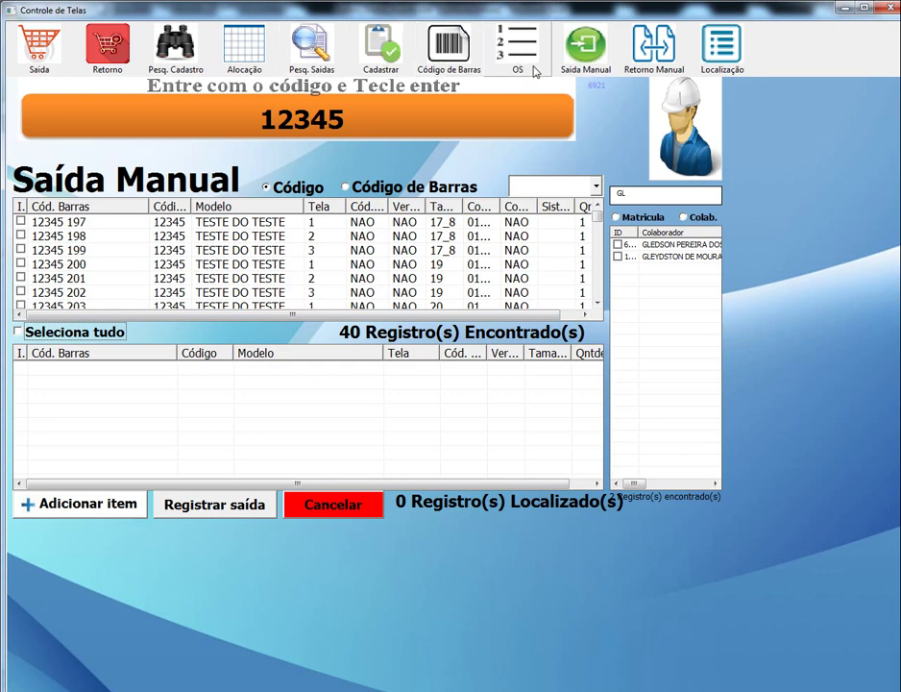
# Search code 12345 on the Cadastrar form and dismiss the not-registered notice.
pyautogui.click(707, 60)
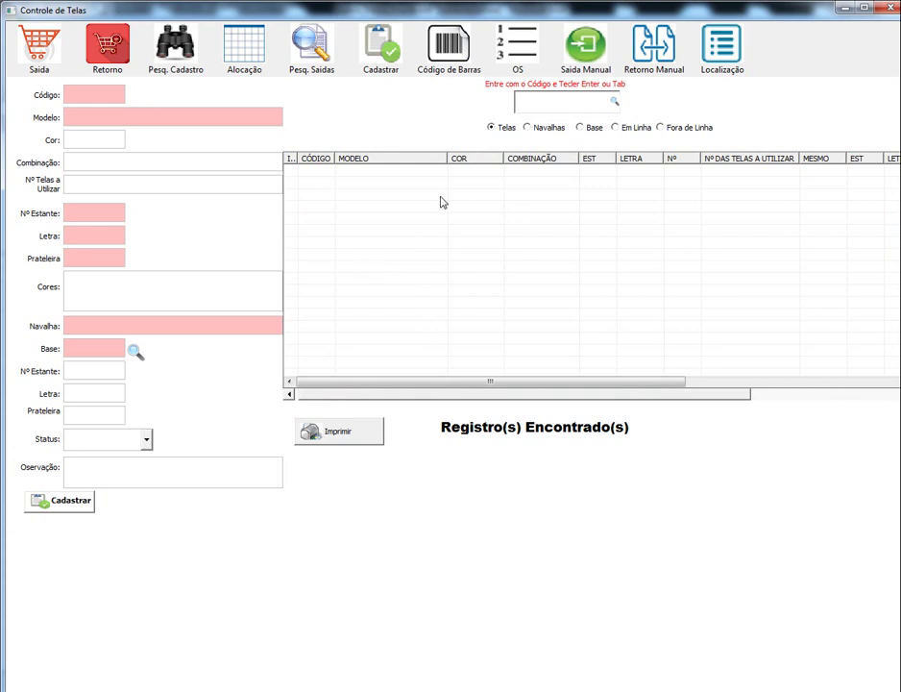
pyautogui.write('12345')
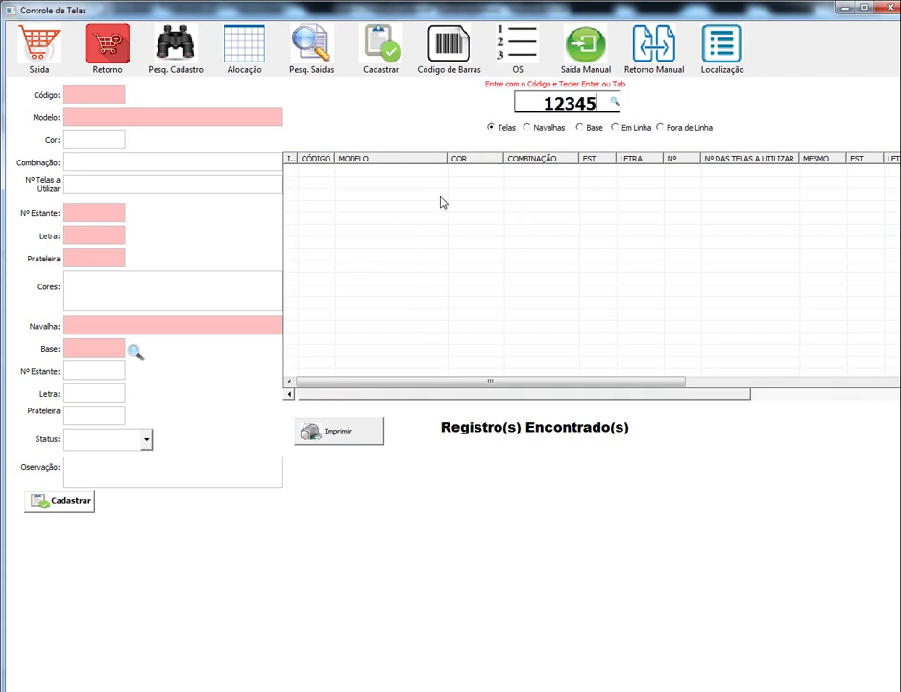
pyautogui.press('Return')
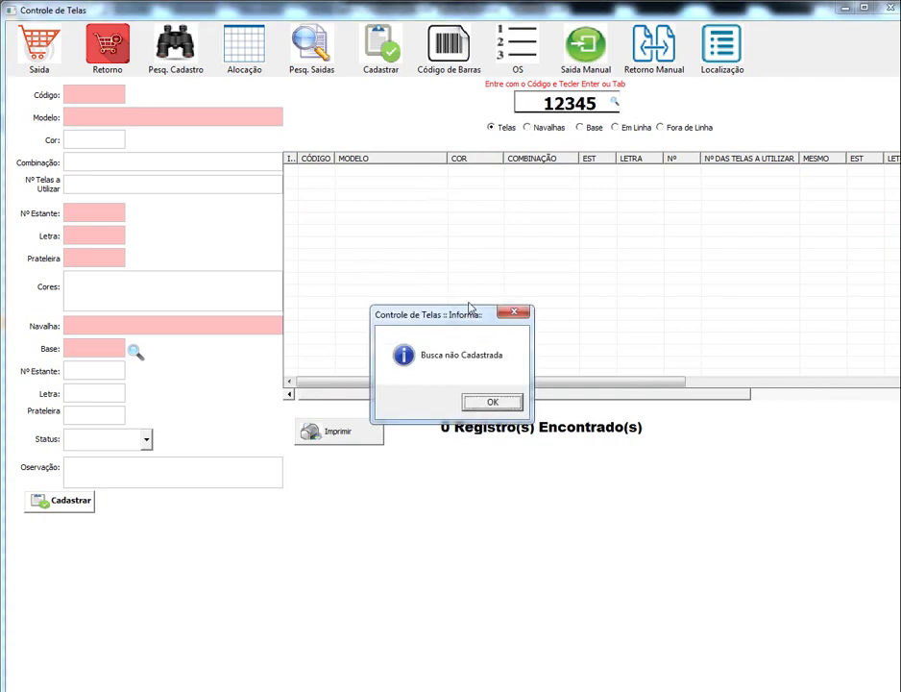
pyautogui.click(514, 405)
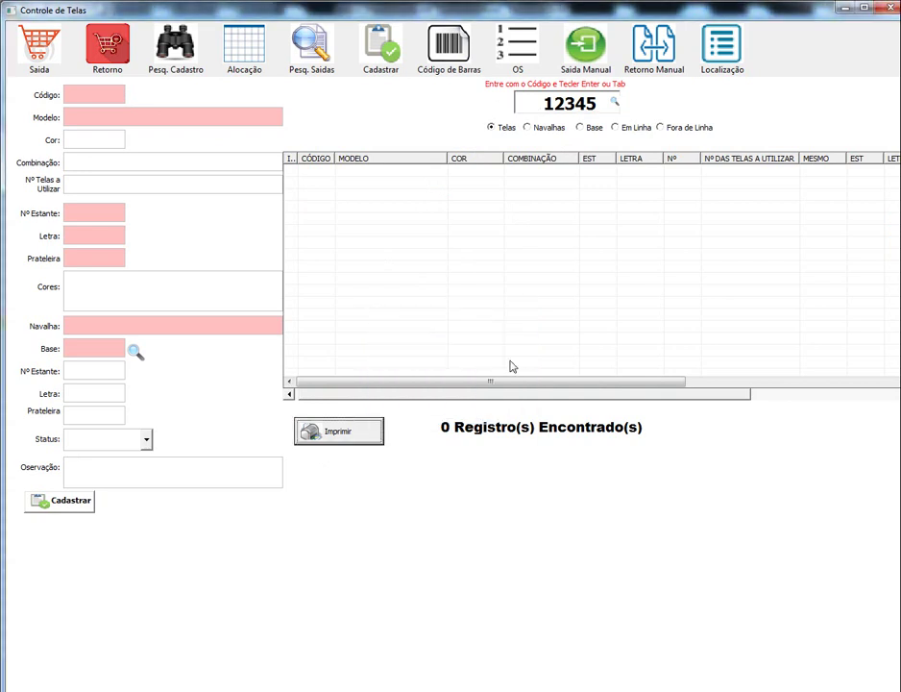
# Load model TESTE DO TESTE for code 12345 and enter estante 1 and prateleira 1.
pyautogui.click(88, 95)
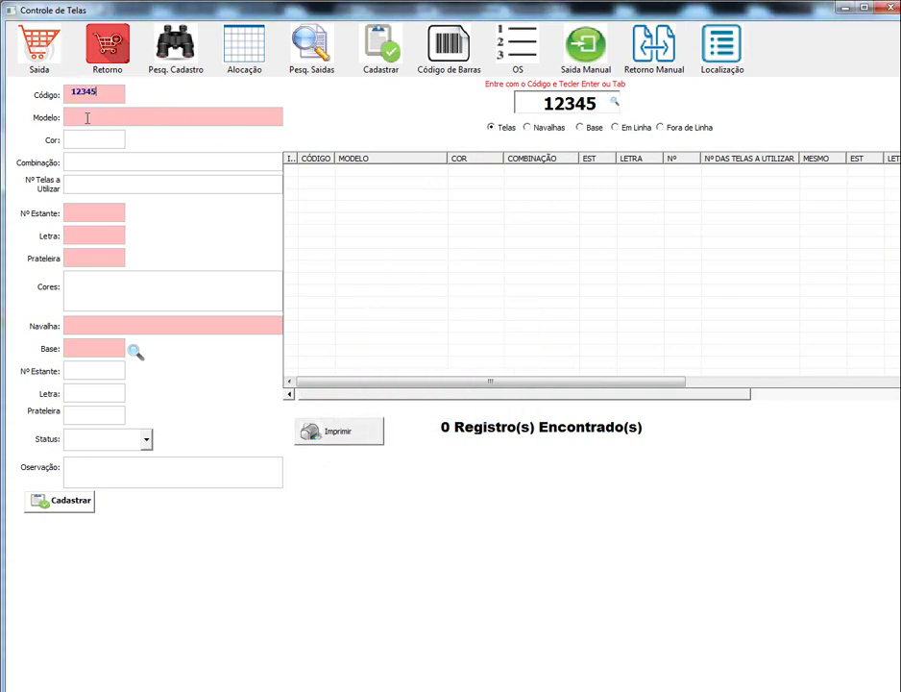
pyautogui.press('Return')
pyautogui.write('TESTE DO TESTE')
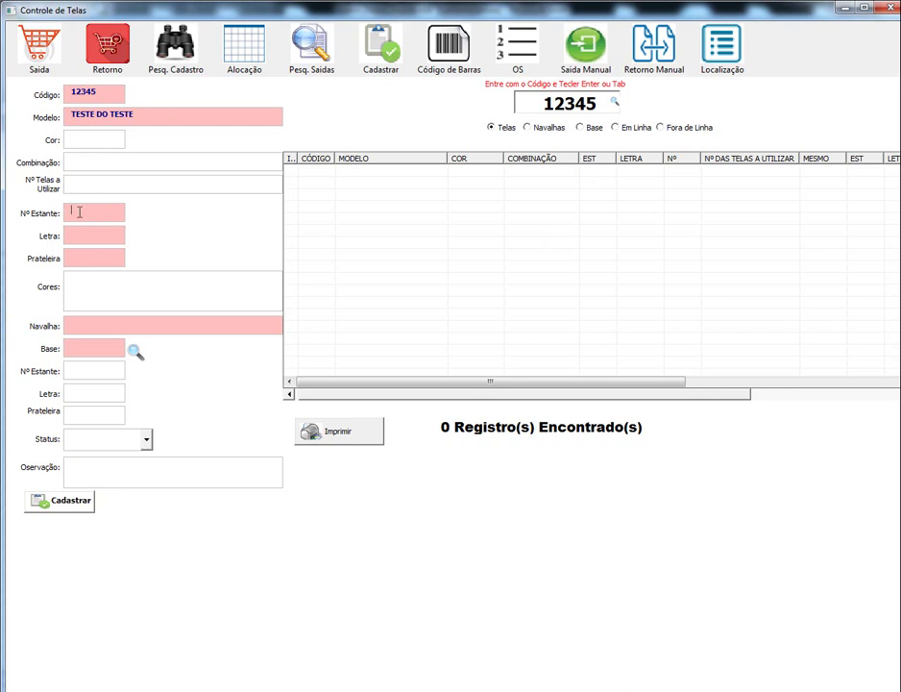
pyautogui.write('1')
pyautogui.write('A')
pyautogui.click(84, 260)
pyautogui.write('1')
# Try saving the registration, dismiss the permission-denied warning, and select base PRÓPRIO.
pyautogui.click(85, 508)
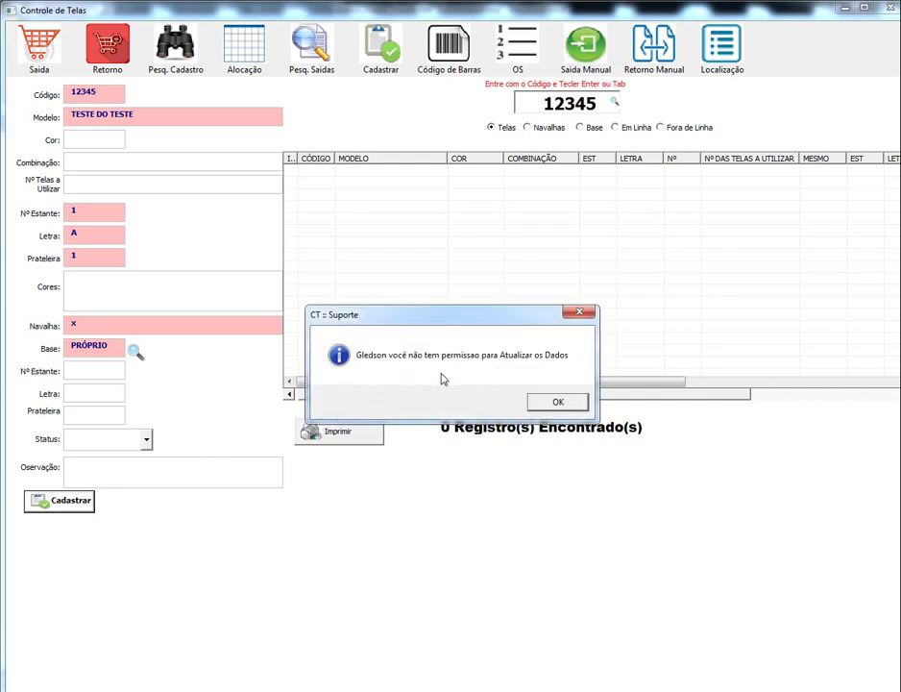
pyautogui.moveTo(459, 313); pyautogui.dragTo(511, 253)
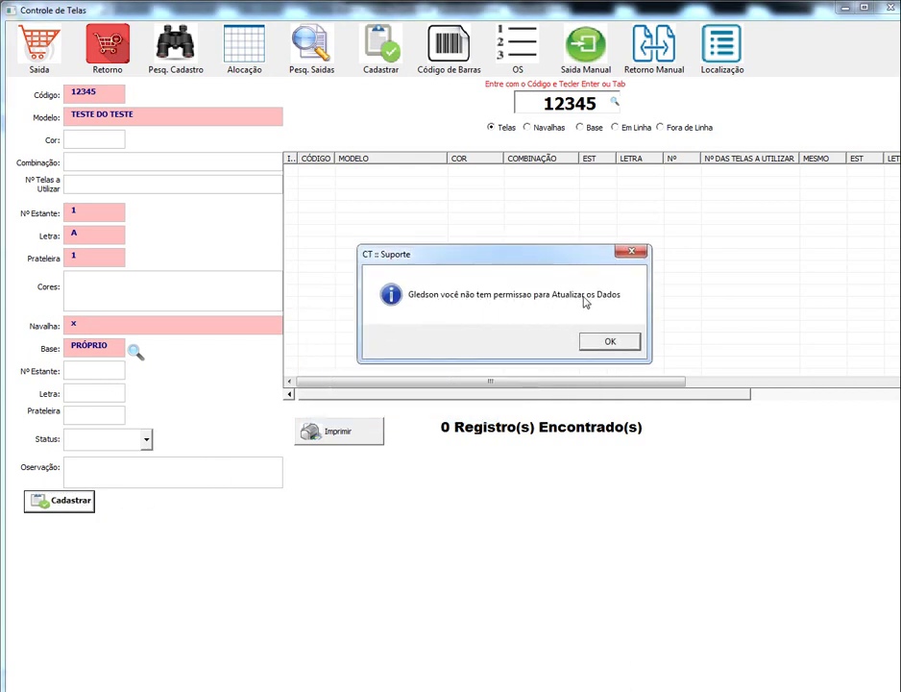
pyautogui.click(609, 343)
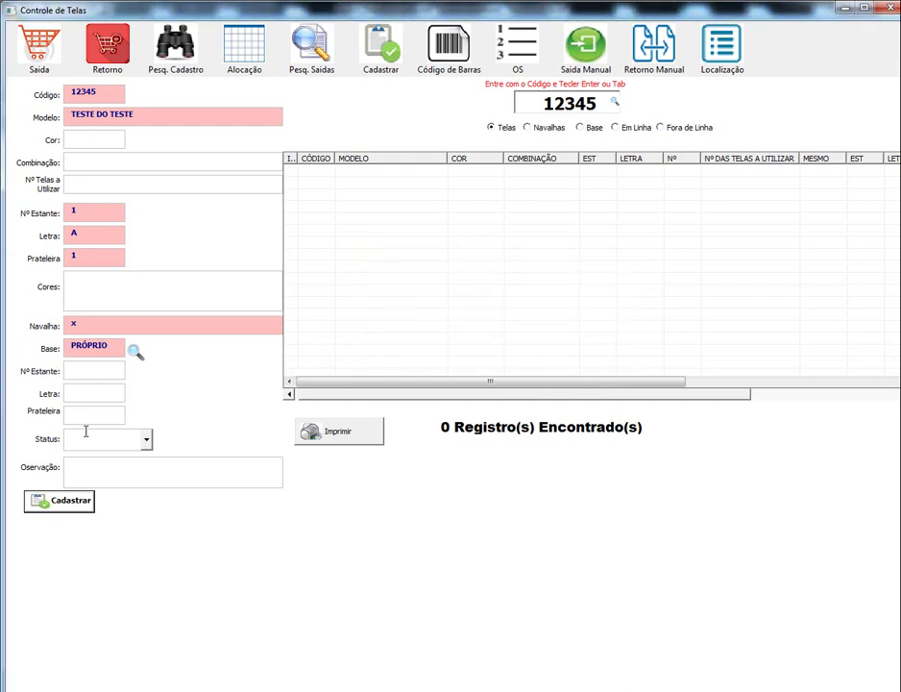
pyautogui.doubleClick(106, 353)
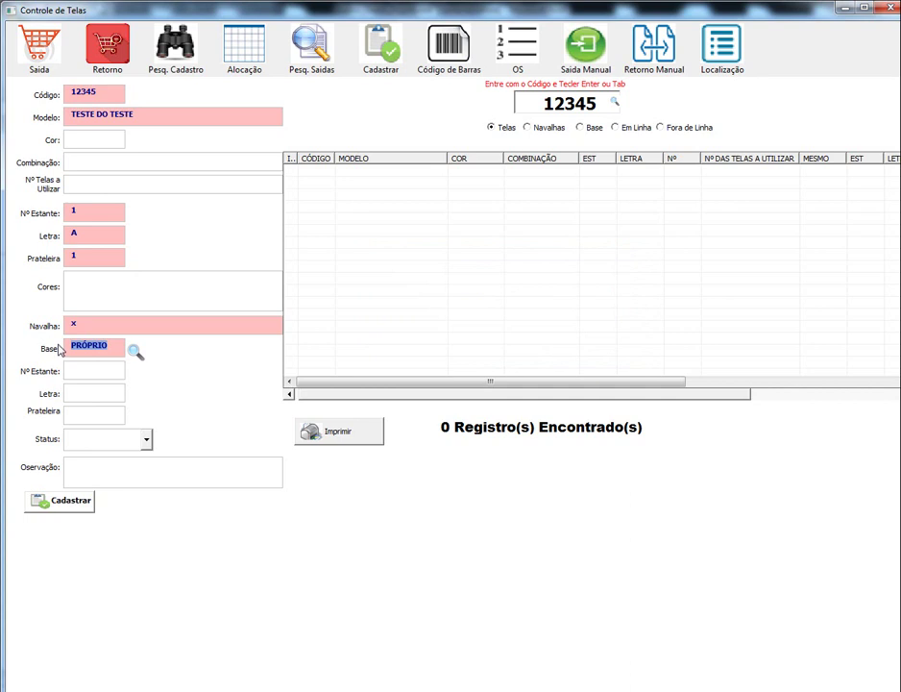
# Search code 12345 in Pesq. Cadastro, showing 40 screens located at SALA EST2C5.
pyautogui.click(175, 63)
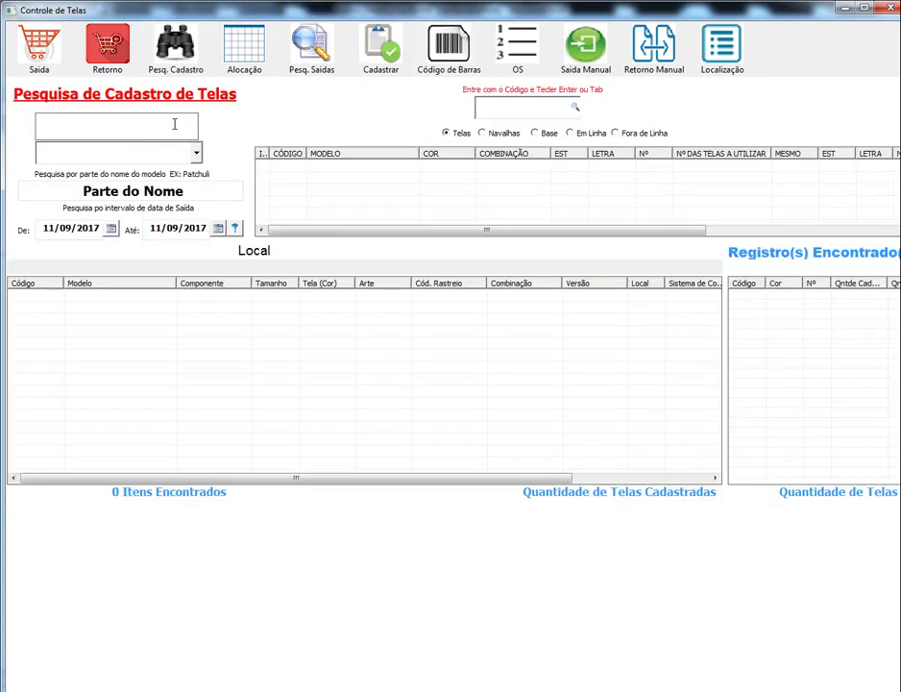
pyautogui.write('12345')
pyautogui.press('Return')
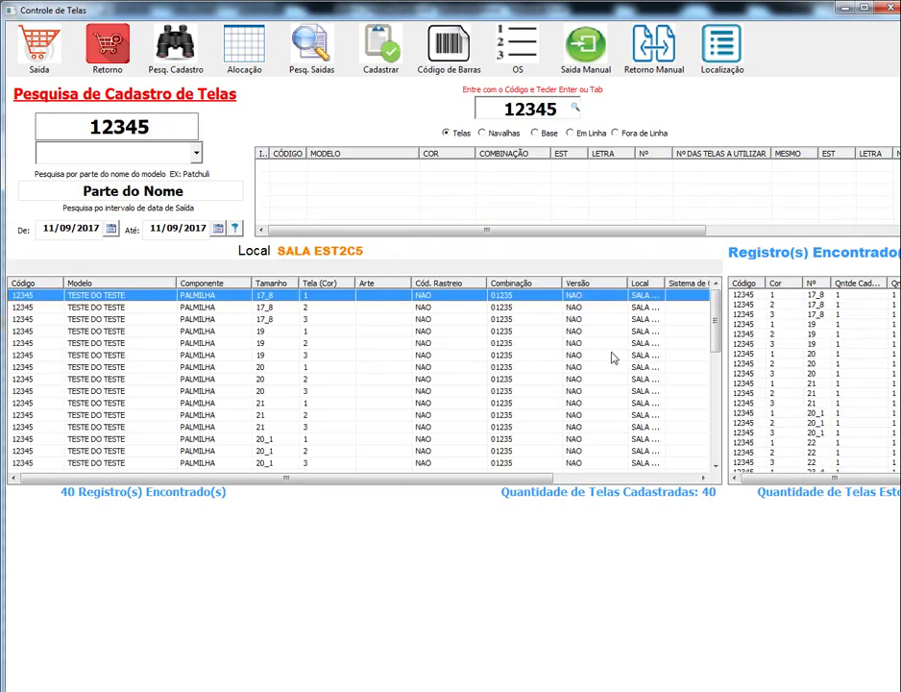
pyautogui.moveTo(713, 329)
pyautogui.mouseDown()
pyautogui.moveTo(708, 427)
pyautogui.moveTo(706, 330)
pyautogui.mouseUp()
pyautogui.moveTo(512, 479); pyautogui.dragTo(669, 479)
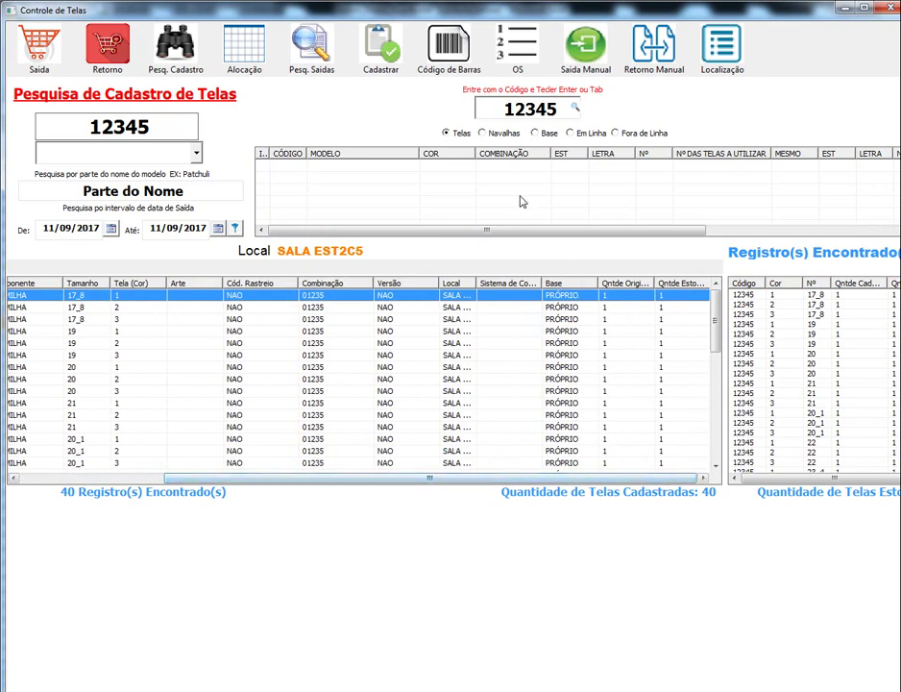
# Load code 12345, filter to tela 3, and add all 8 records to the exit list.
pyautogui.click(592, 63)
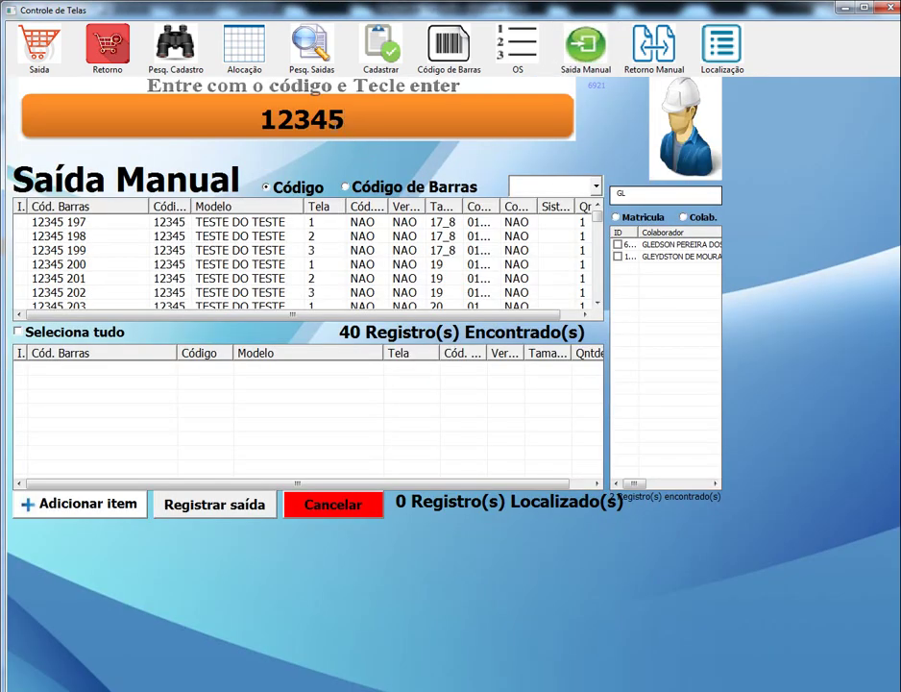
pyautogui.hotkey('shift', 'Left')
pyautogui.press('Return')
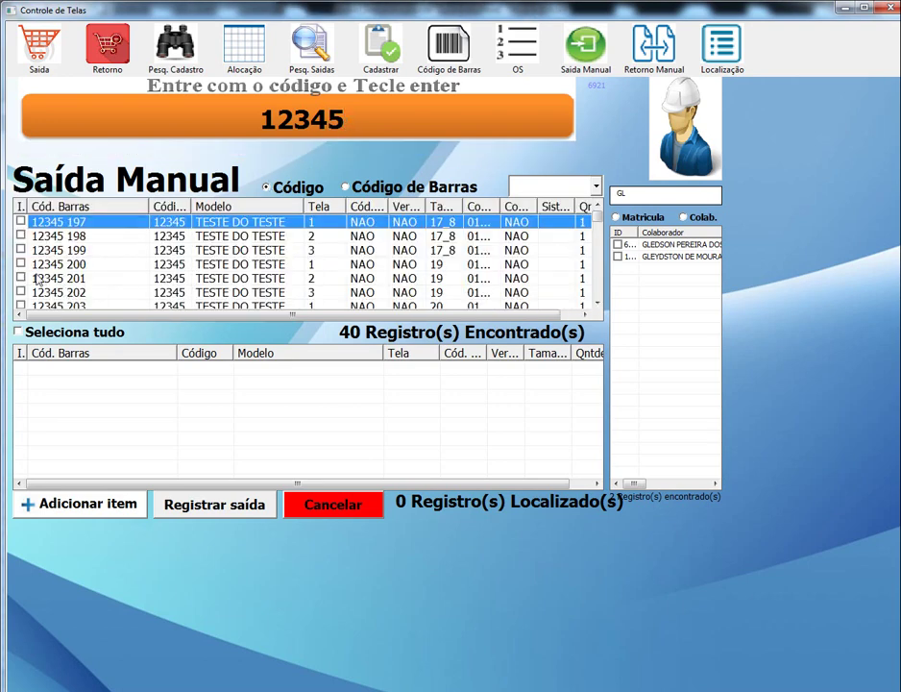
pyautogui.click(595, 186)
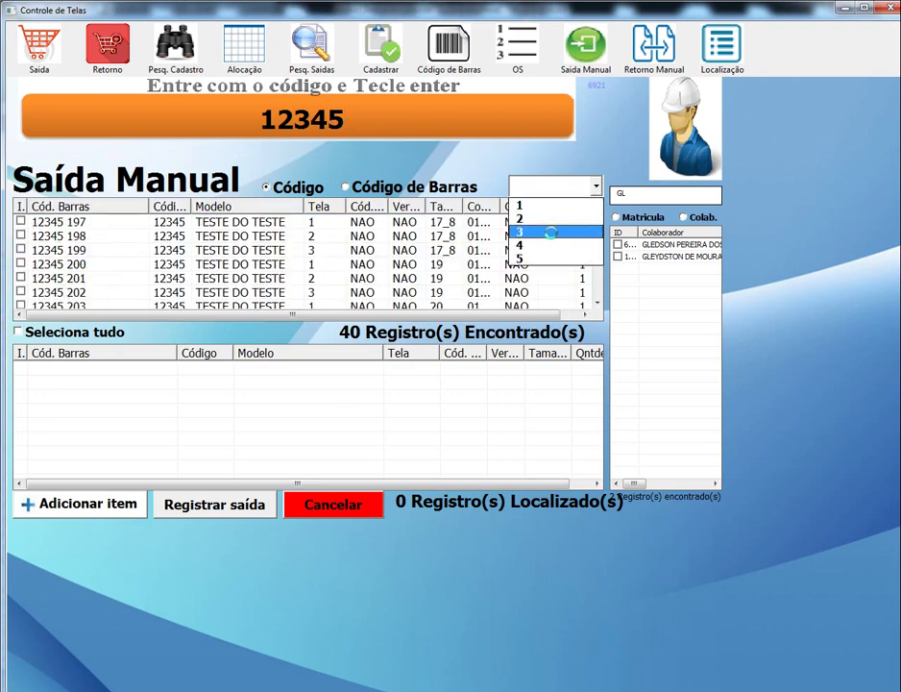
pyautogui.click(566, 234)
pyautogui.click(75, 333)
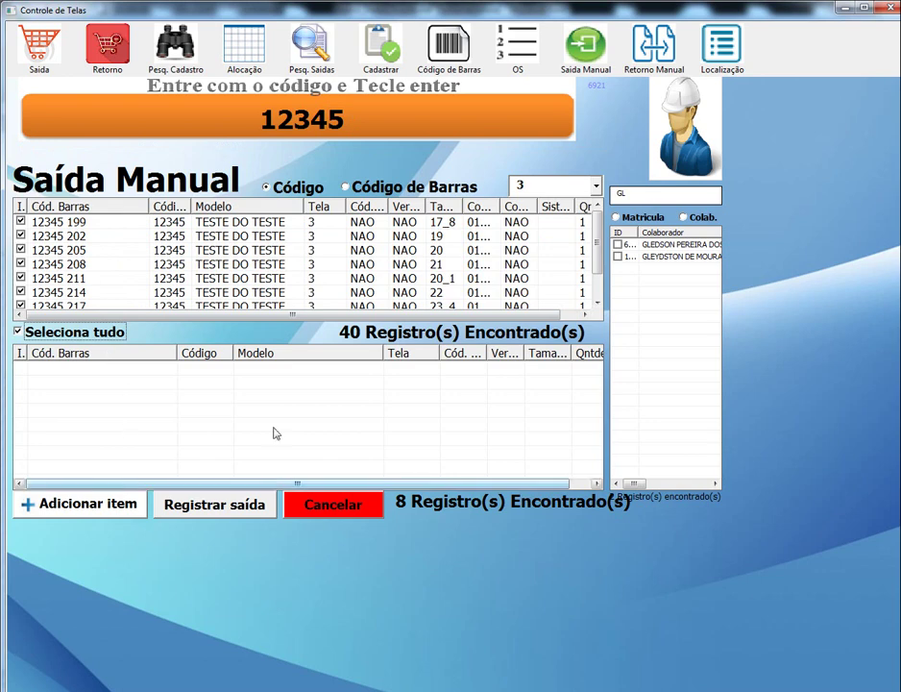
pyautogui.click(103, 509)
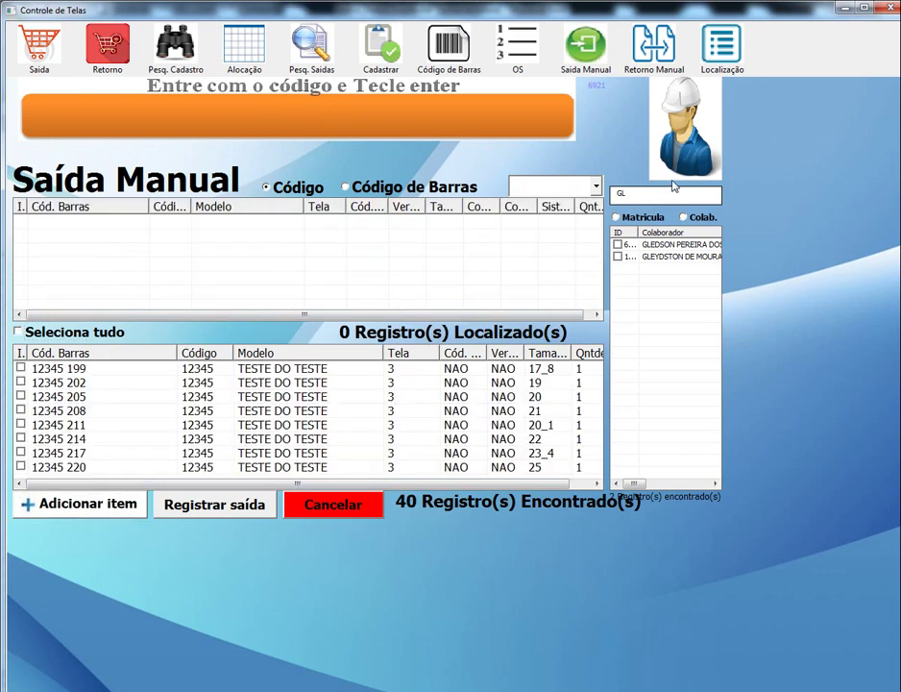
# Assign the collaborator and register the exit, acknowledging the success message.
pyautogui.click(618, 244)
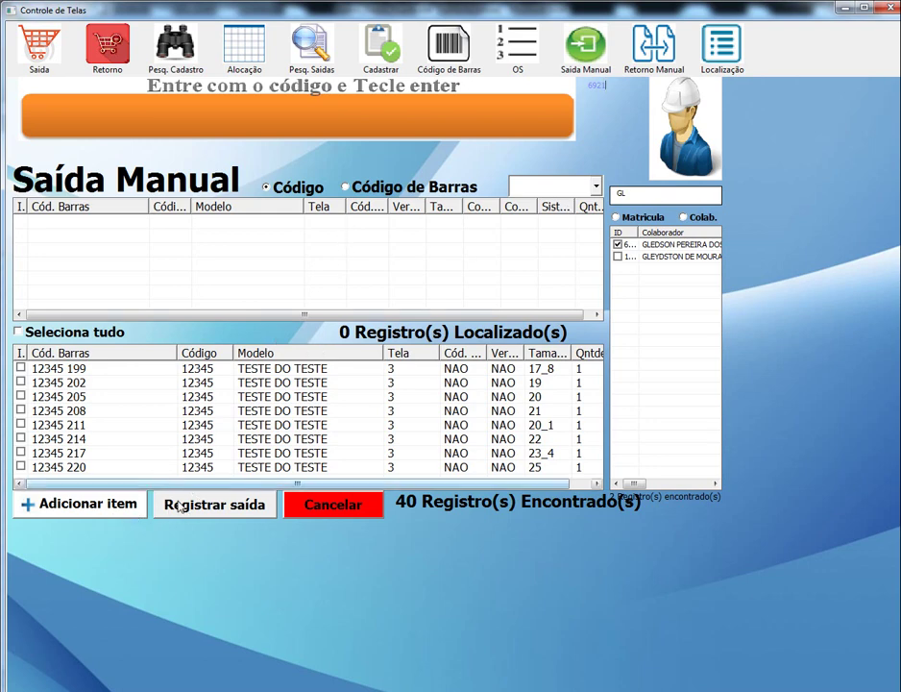
pyautogui.click(230, 509)
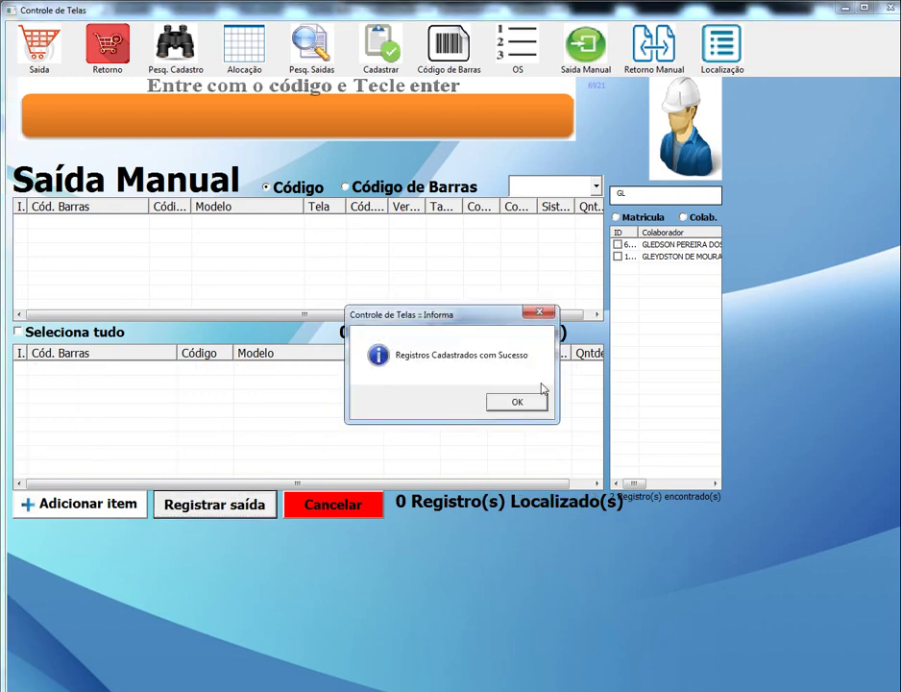
pyautogui.click(504, 404)
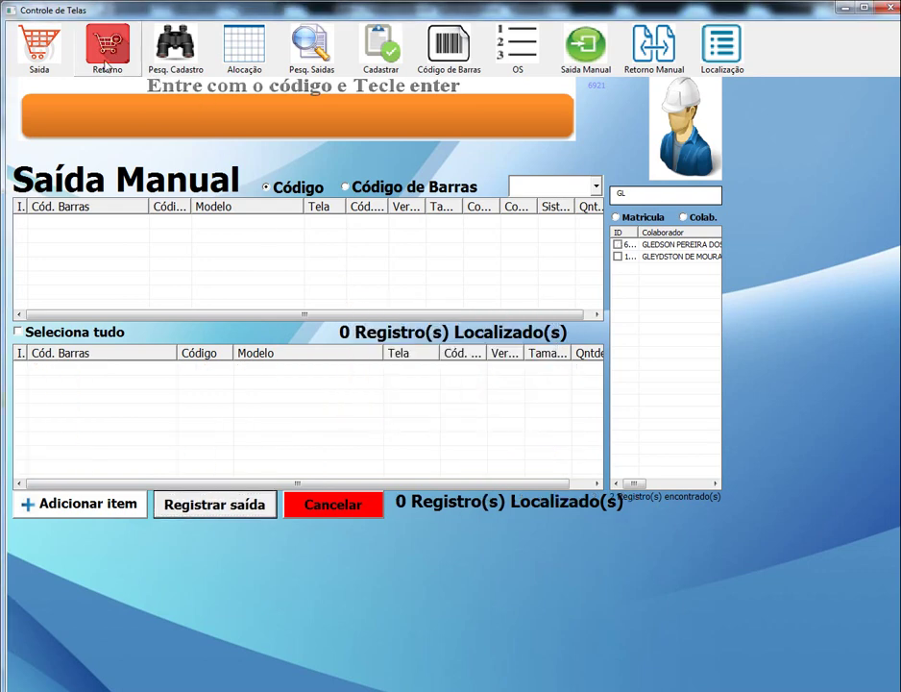
# Rerun the Pesq. Cadastro search for 12345 and review the red tela 3 rows at quantity 0.
pyautogui.click(164, 58)
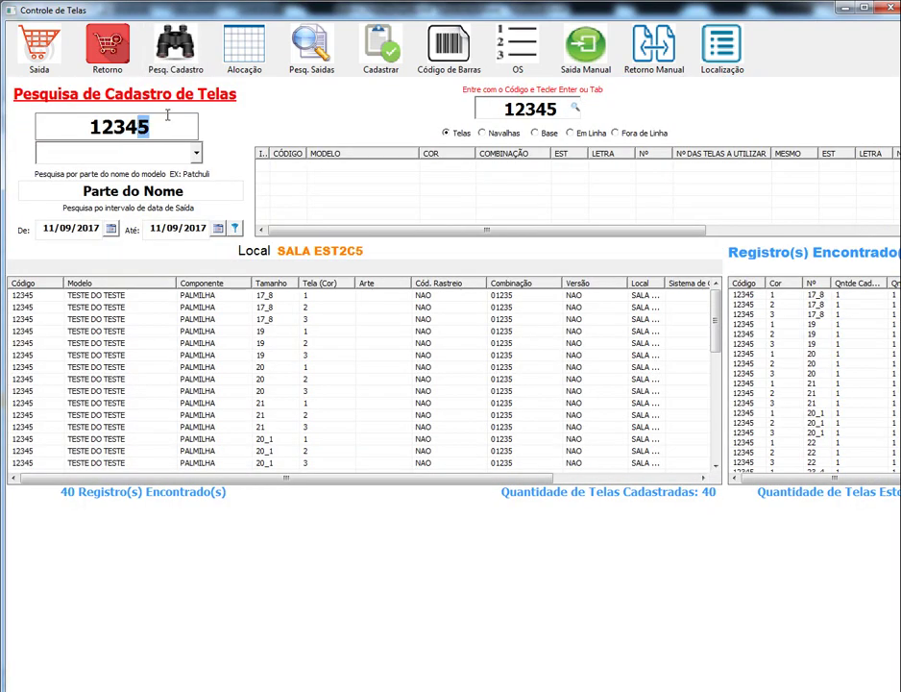
pyautogui.press('Return')
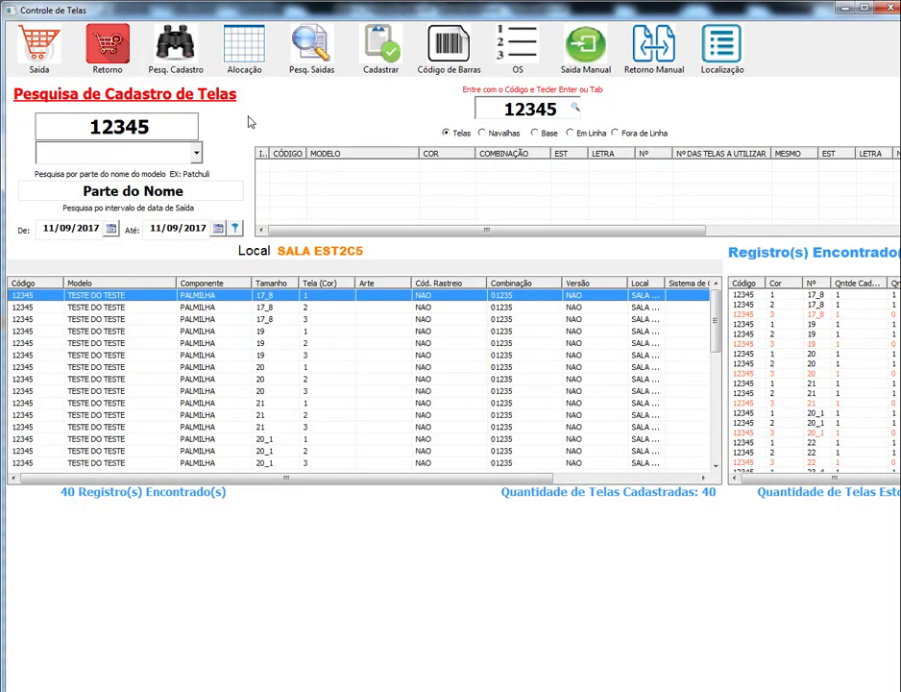
pyautogui.moveTo(716, 331); pyautogui.dragTo(720, 449)
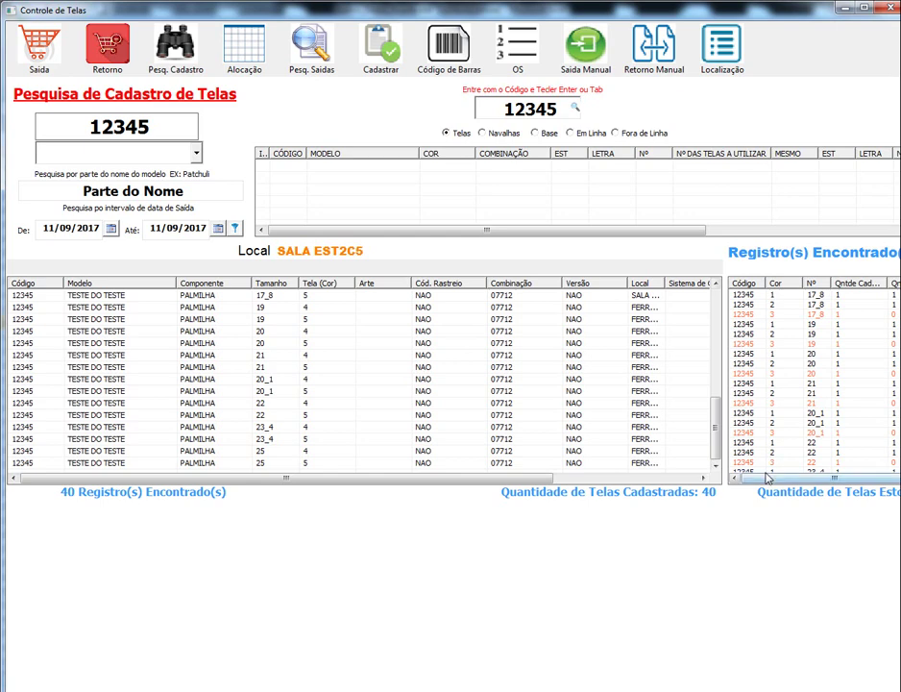
pyautogui.moveTo(834, 477); pyautogui.dragTo(840, 477)
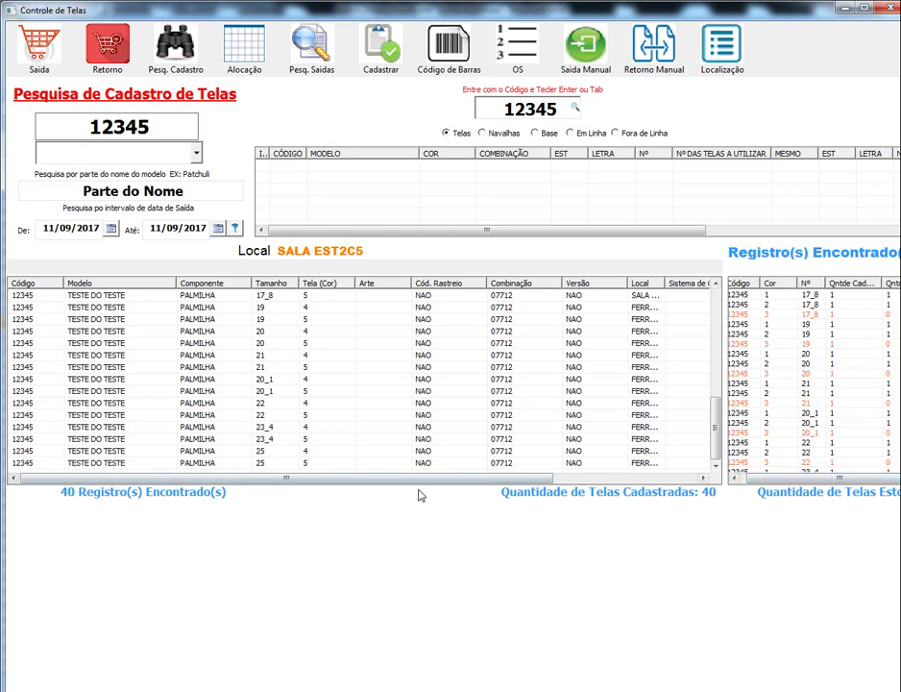
# Go through Saida, Retorno and Alocação, ending on the blank Cadastrar form with id 0.
pyautogui.click(35, 48)
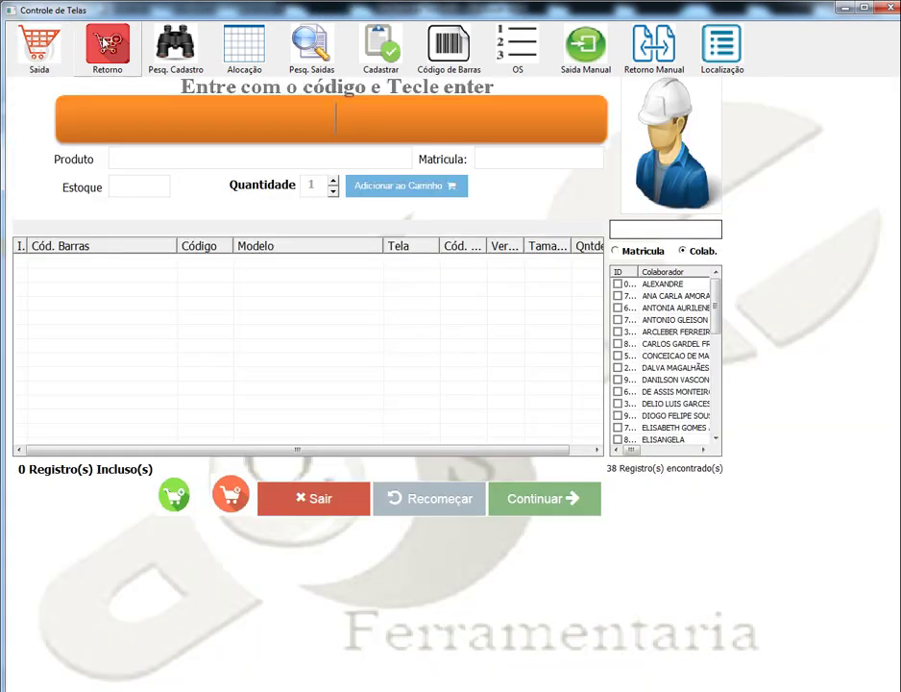
pyautogui.click(106, 43)
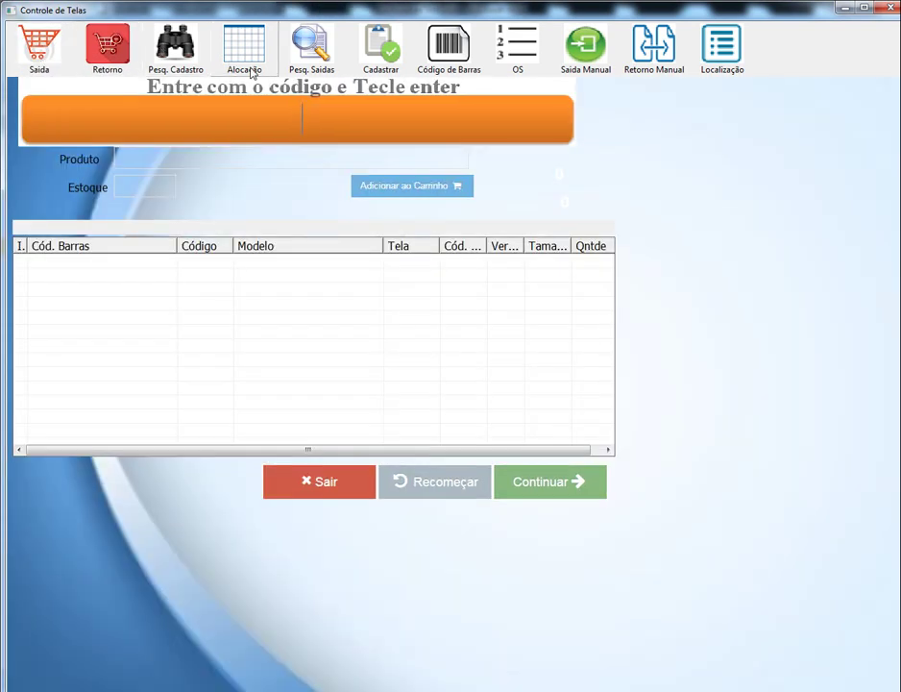
pyautogui.click(248, 58)
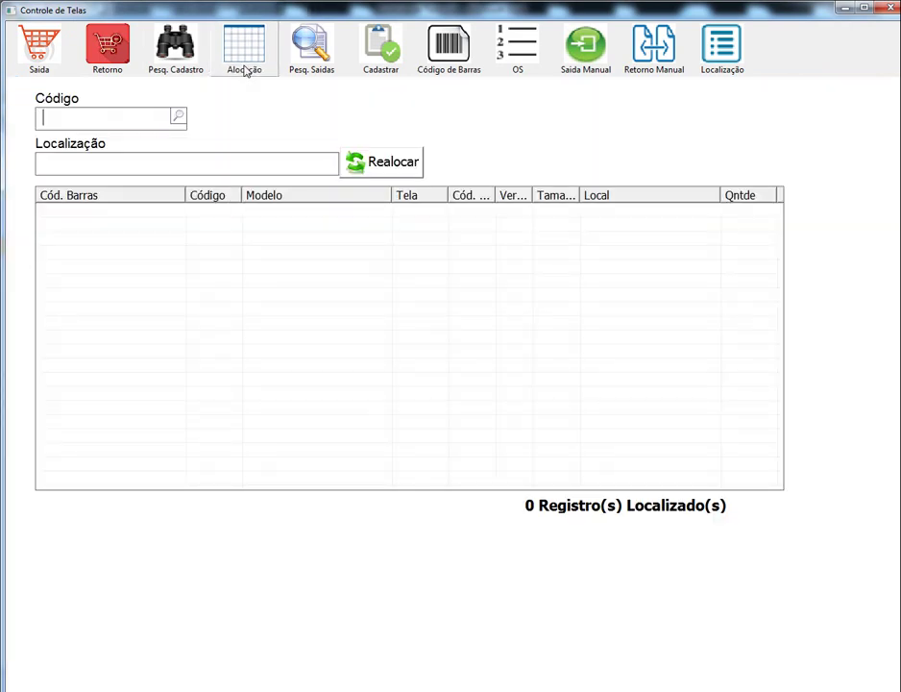
pyautogui.click(381, 53)
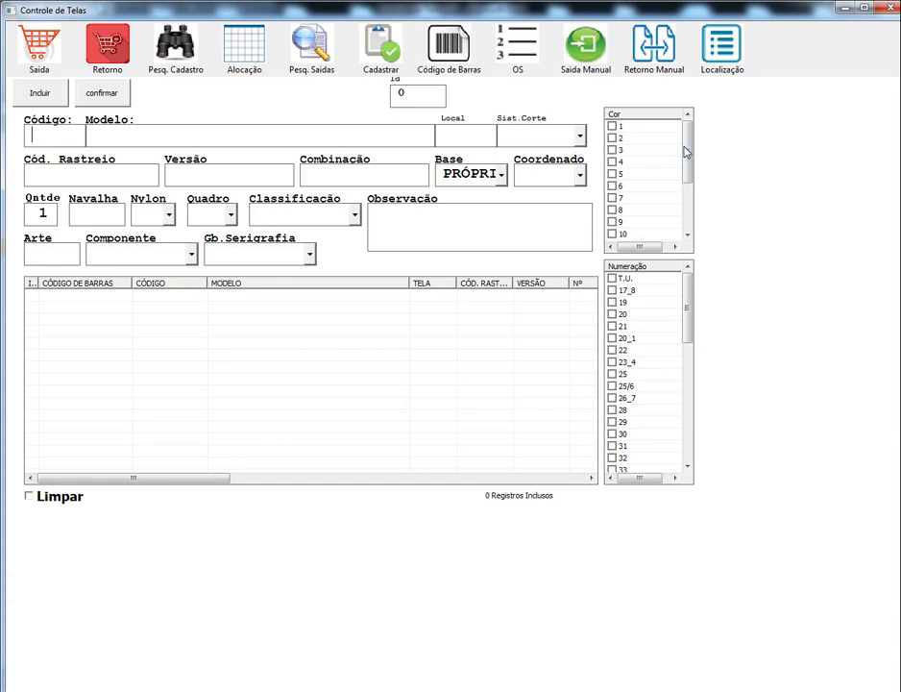